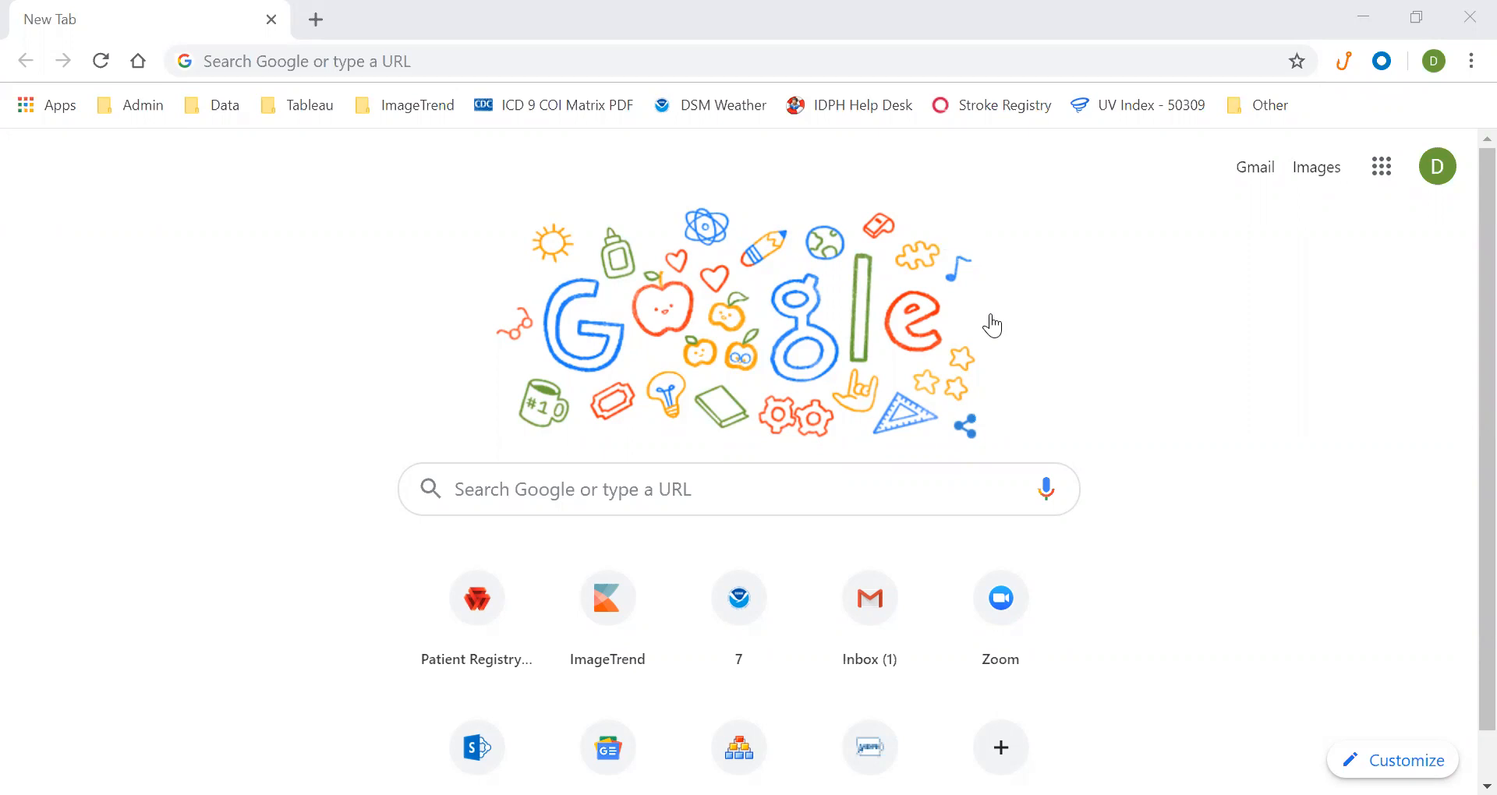
Load iowa.imagetrendregistry.com in Chrome to reach the registry's login page
{"action": "left_click", "coordinate": [191, 238]}
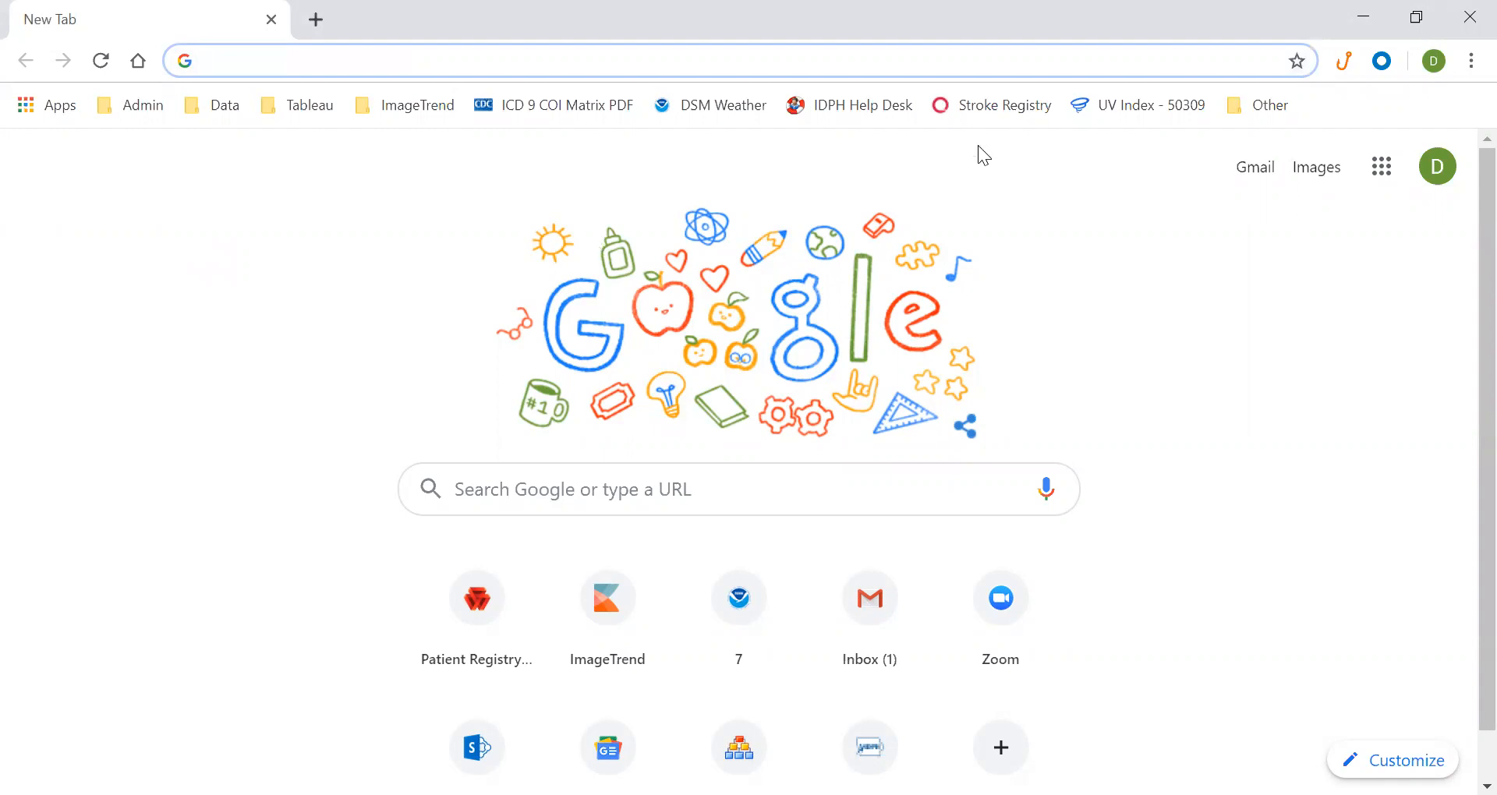
{"action": "left_click", "coordinate": [632, 67]}
{"action": "type", "text": "iowa.iowa"}
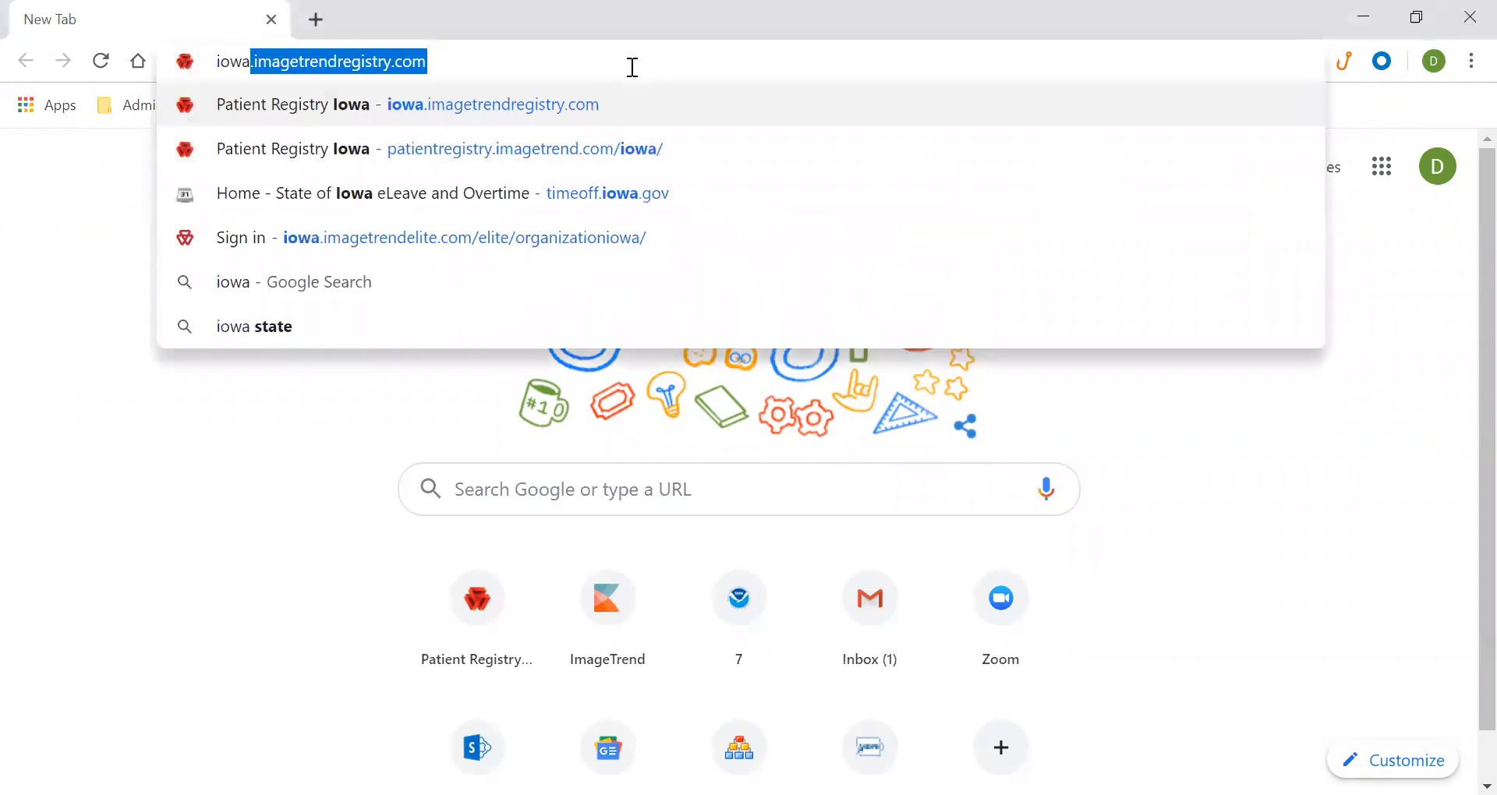
{"action": "key", "text": "BackSpace"}
{"action": "key", "text": "BackSpace"}
{"action": "key", "text": "BackSpace"}
{"action": "key", "text": "BackSpace"}
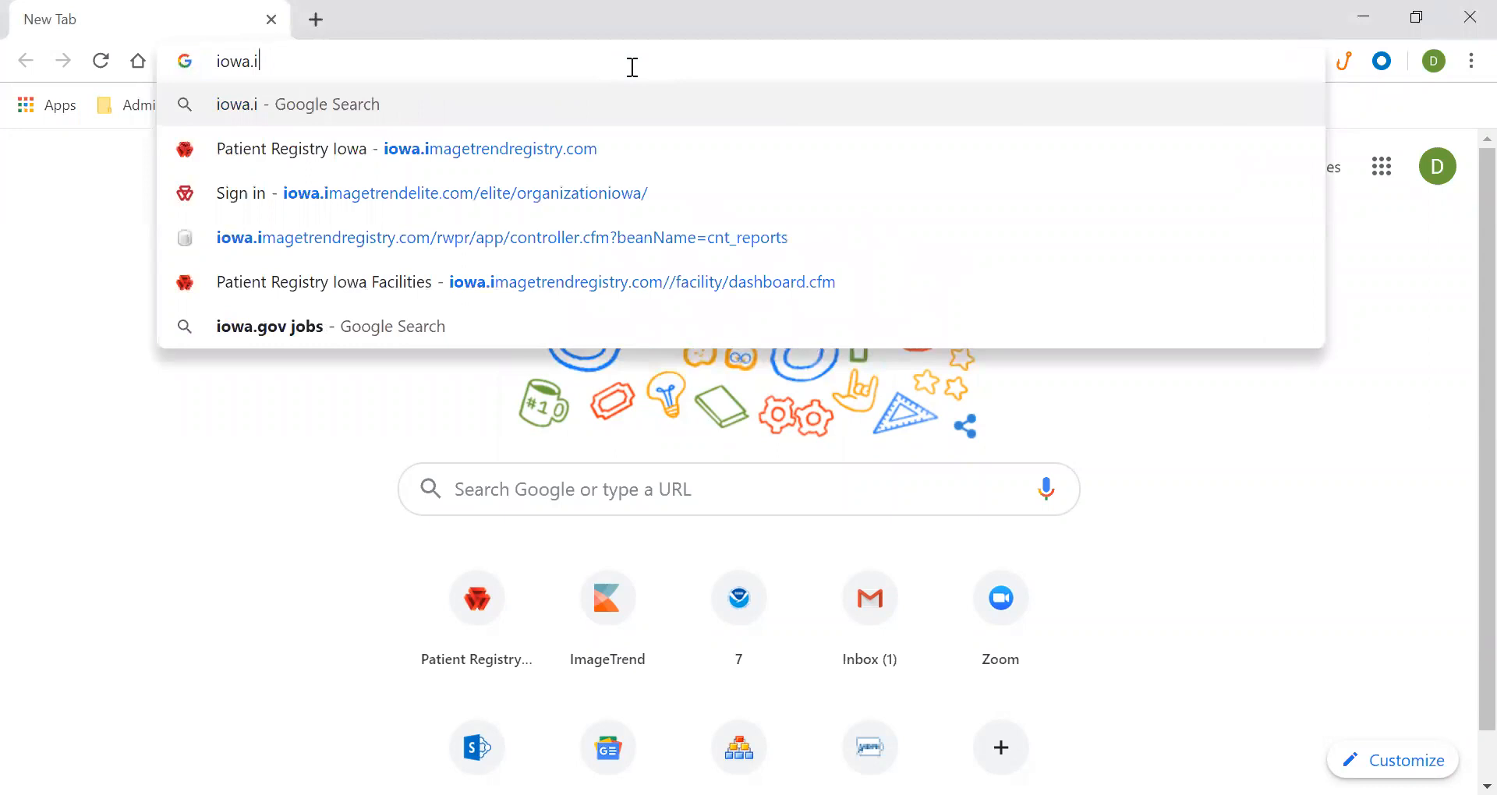
{"action": "type", "text": "ima"}
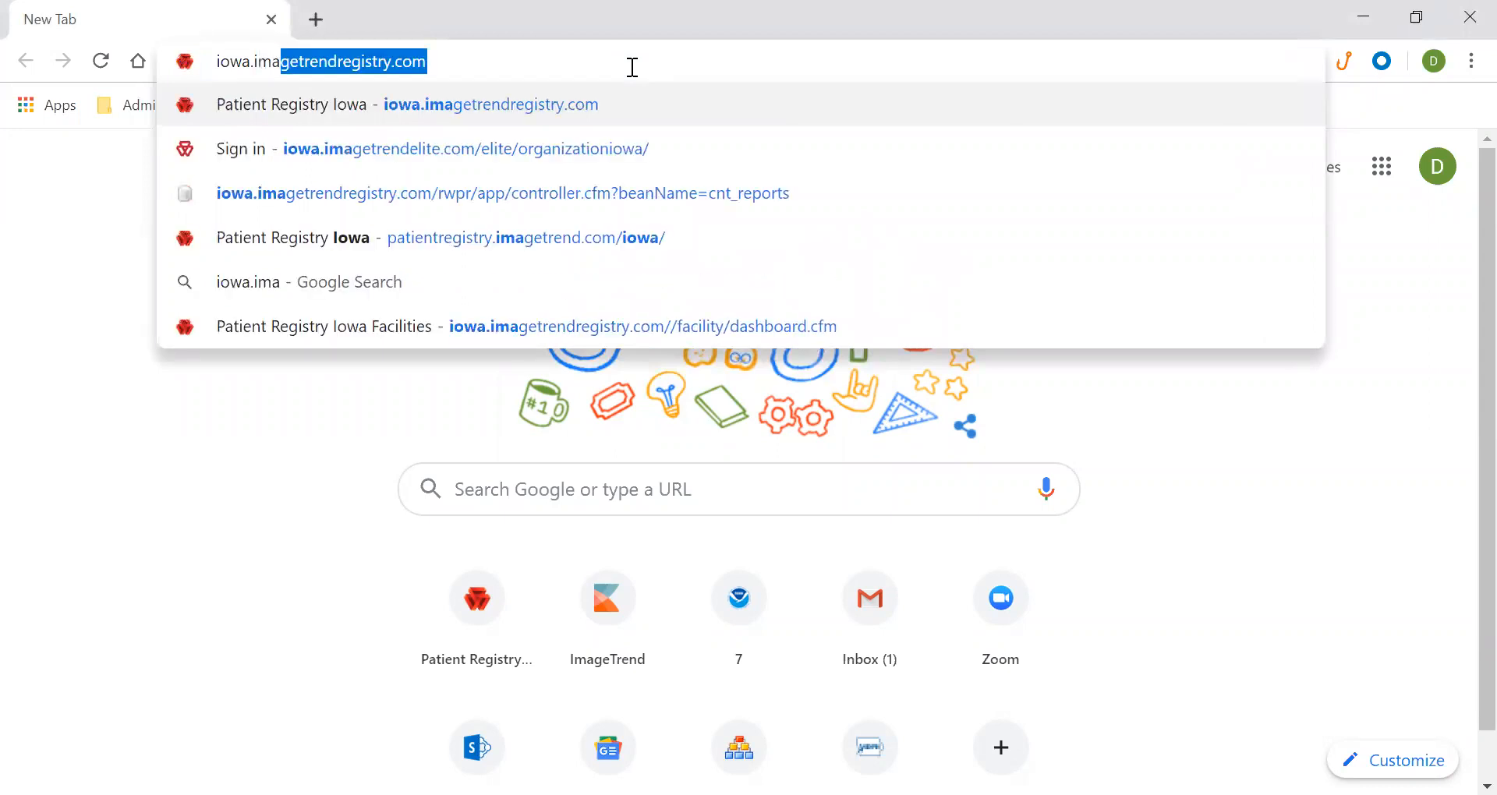
{"action": "key", "text": "Return"}
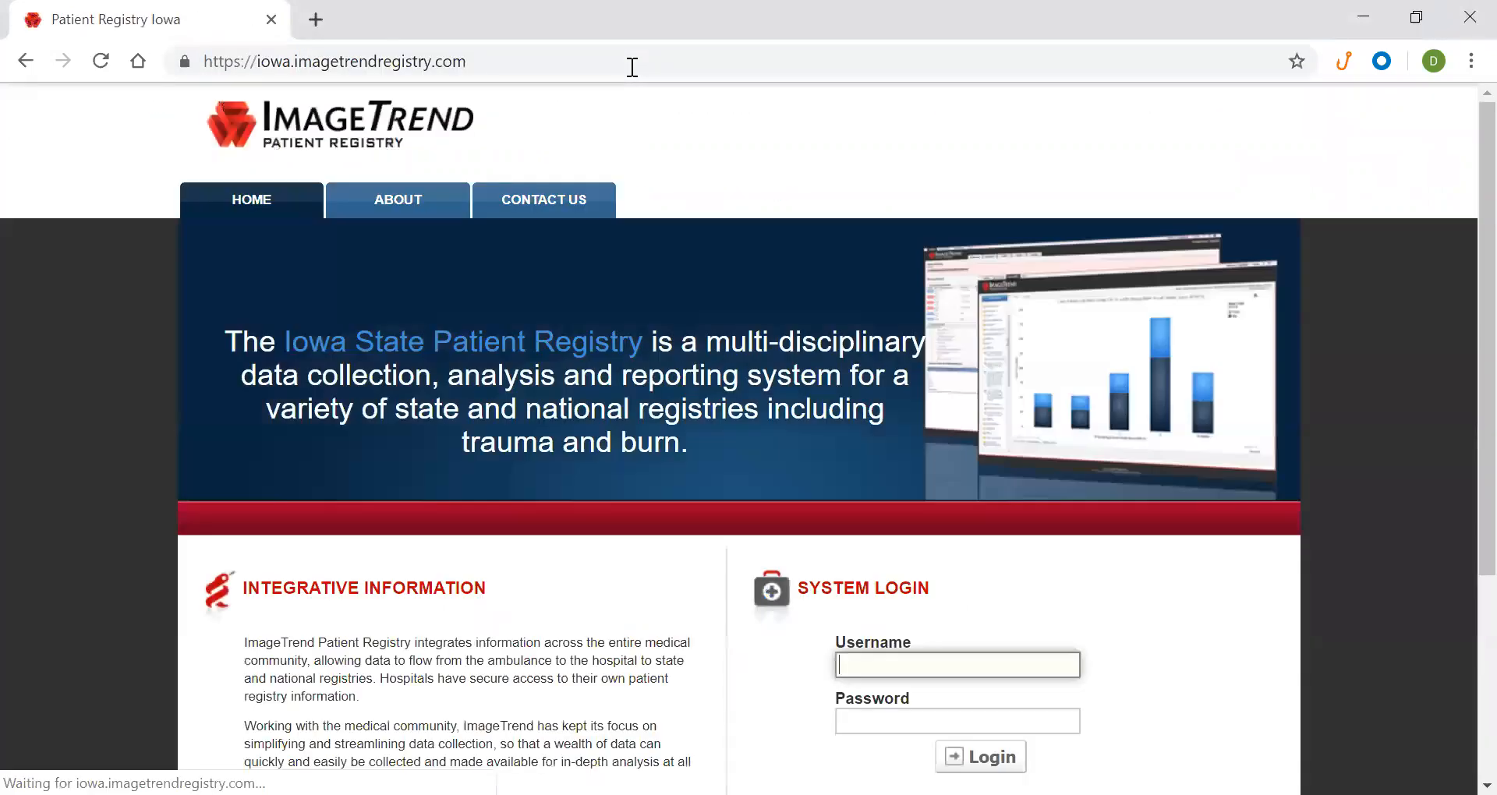
Enter the account password and log in to the facility's My Dashboard
{"action": "key", "text": "Tab"}
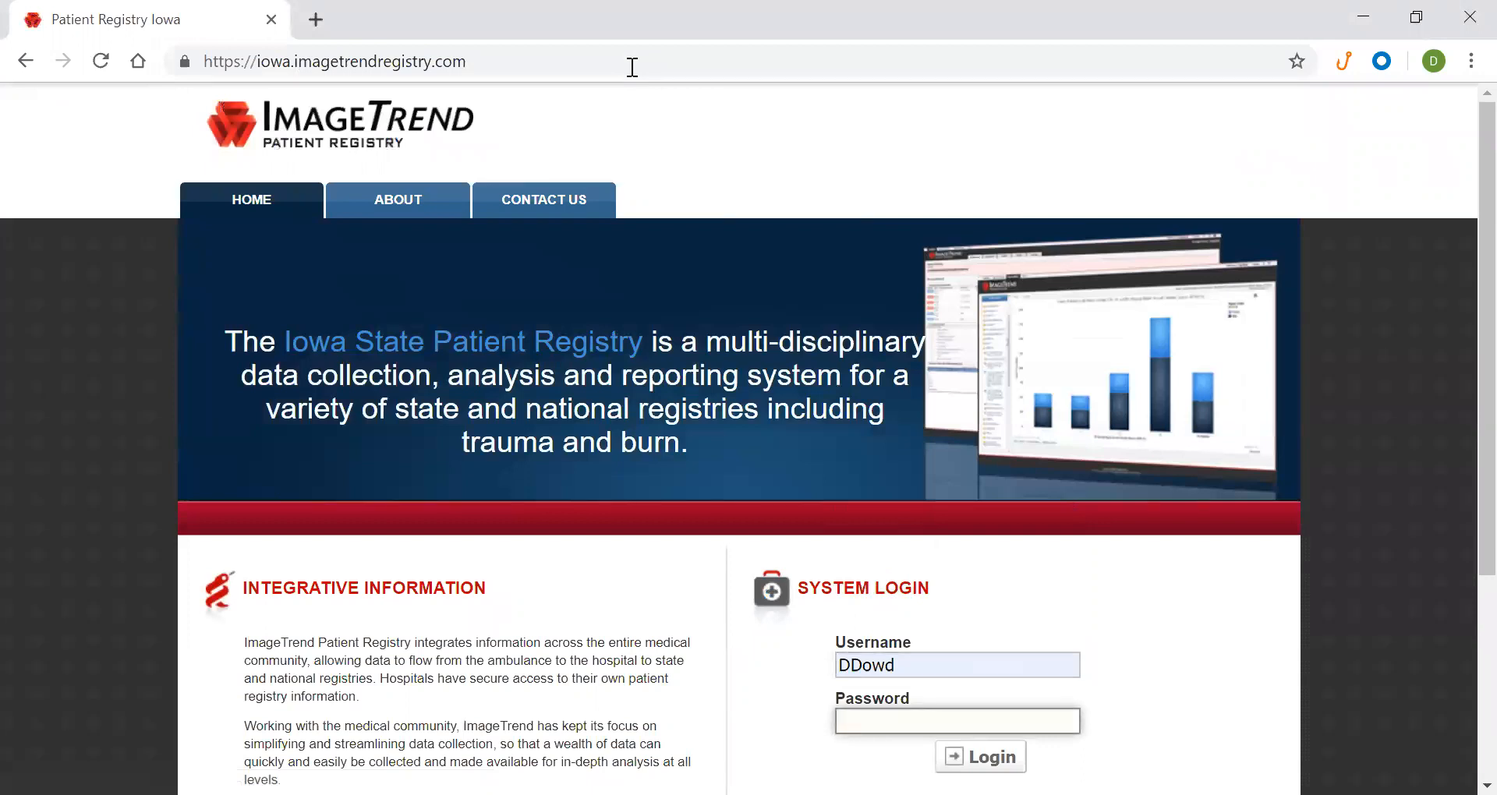
{"action": "type", "text": "**********"}
{"action": "key", "text": "Return"}
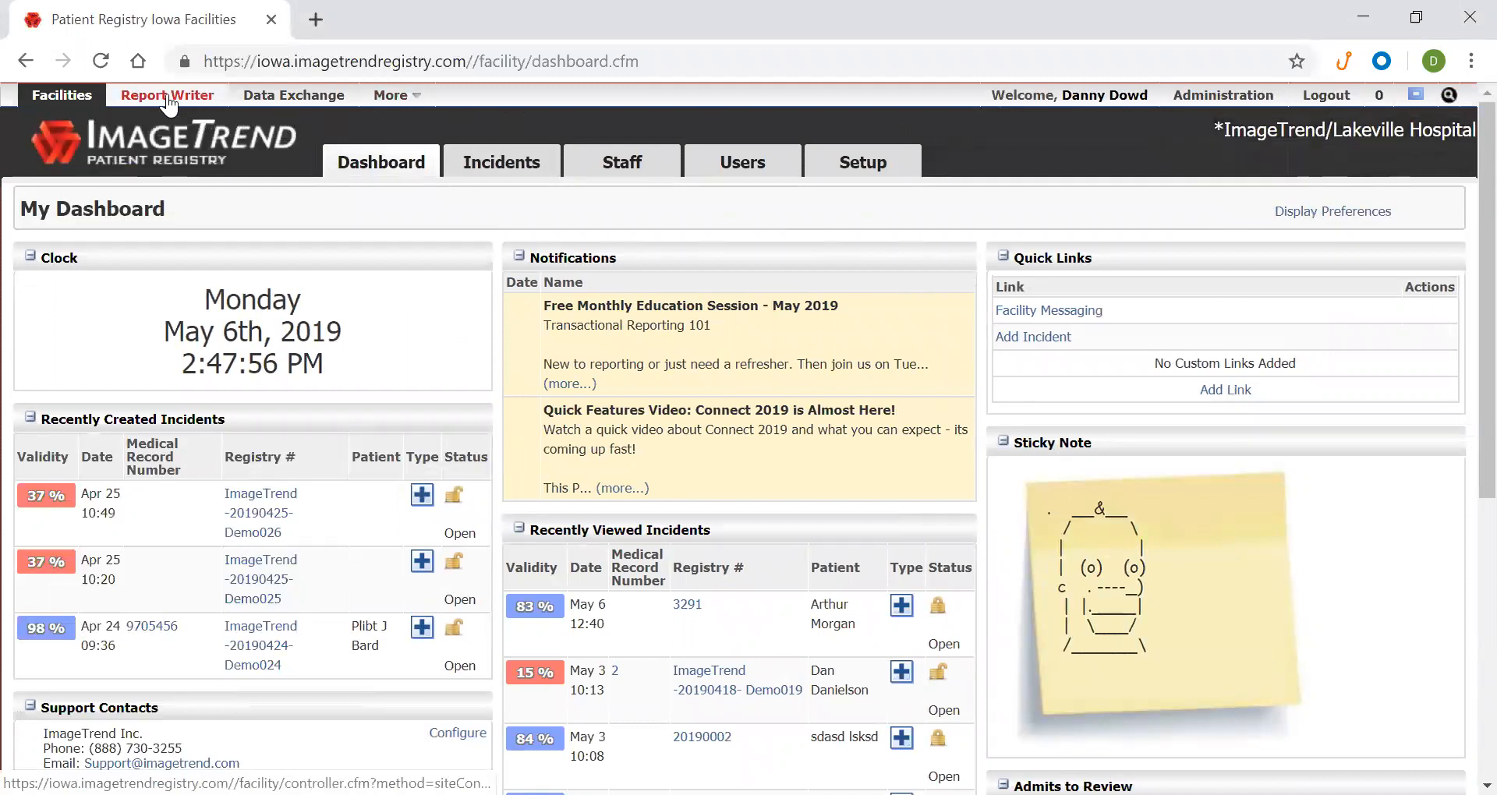
Go to Data Exchange > NTDB Export to list the 99 previous exports
{"action": "left_click", "coordinate": [289, 96]}
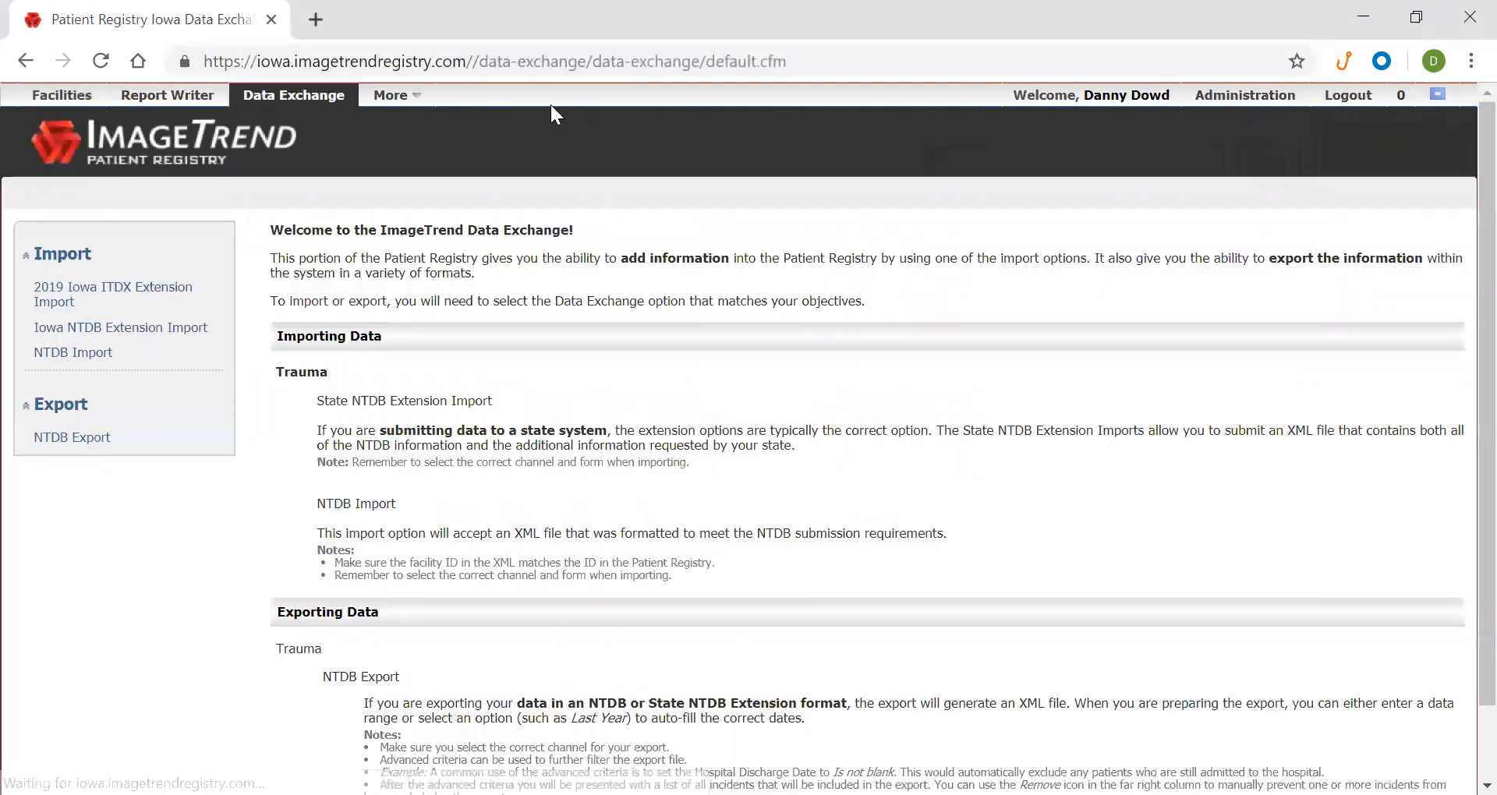
{"action": "left_click", "coordinate": [33, 408]}
{"action": "left_click", "coordinate": [33, 409]}
{"action": "left_click", "coordinate": [61, 438]}
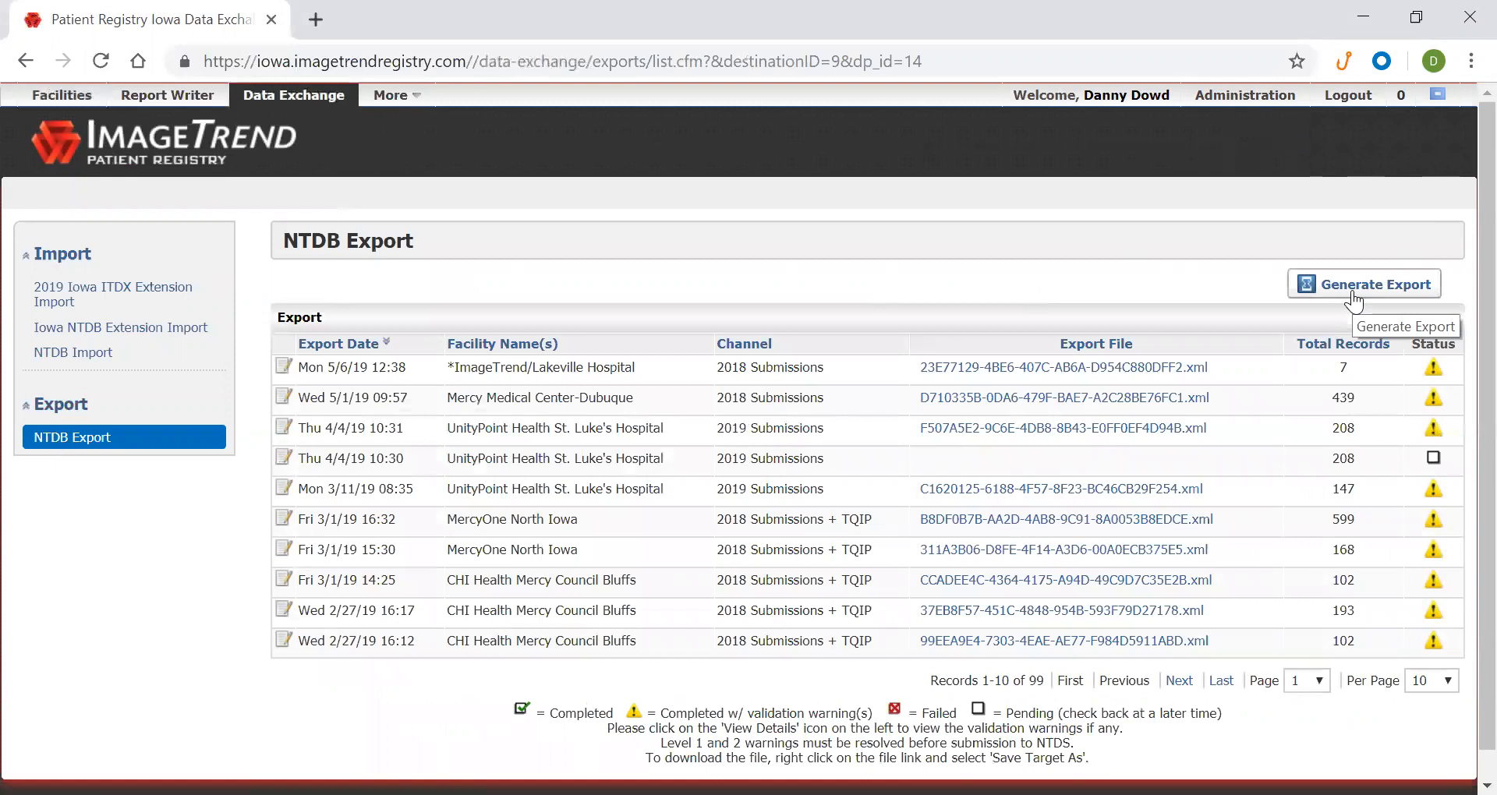
{"action": "left_click_drag", "start_coordinate": [272, 339], "coordinate": [1217, 616]}
{"action": "left_click", "coordinate": [1267, 477]}
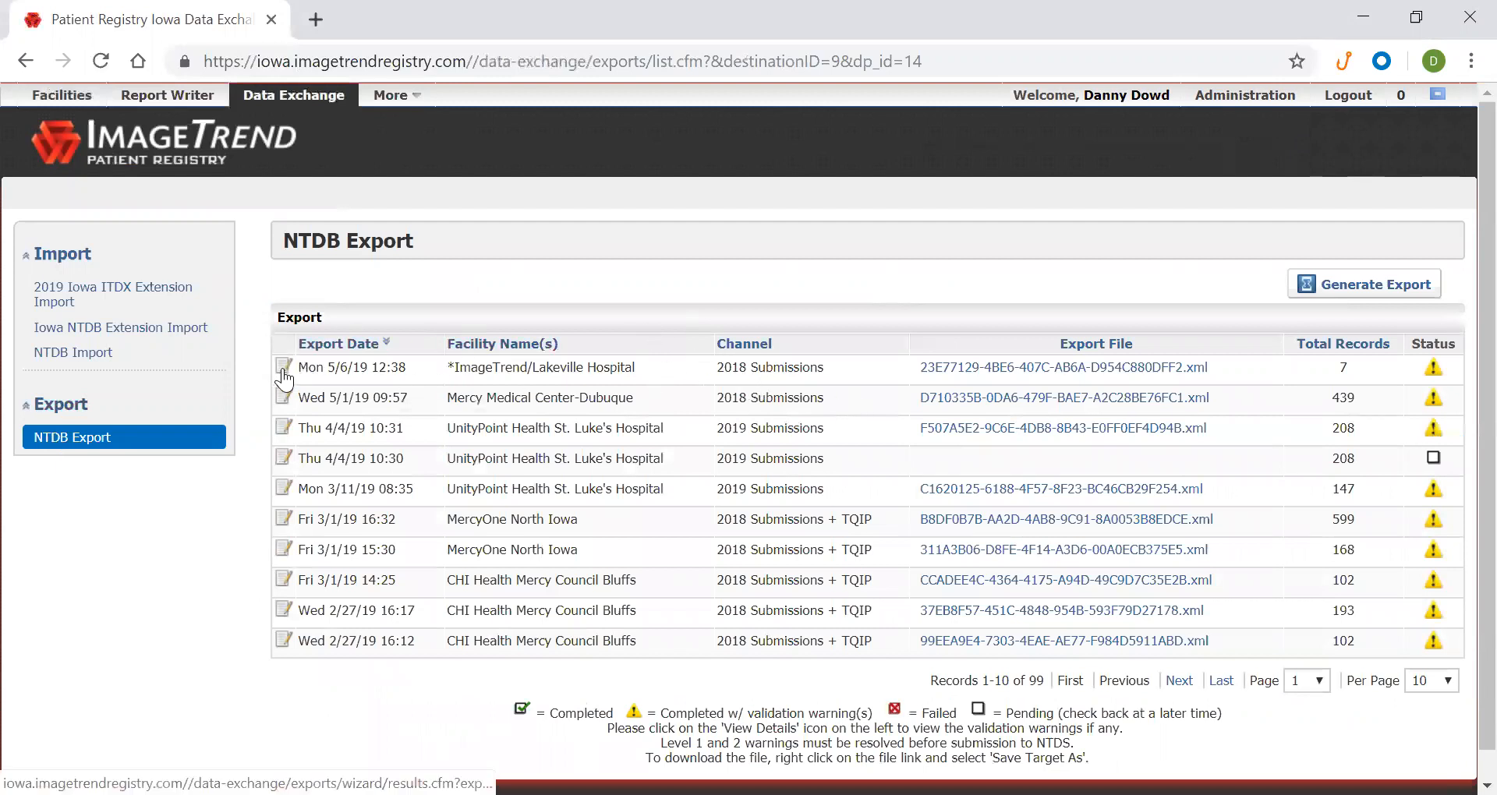
Start a new NTDB export with Lakeville Hospital as the facility
{"action": "left_click", "coordinate": [1351, 289]}
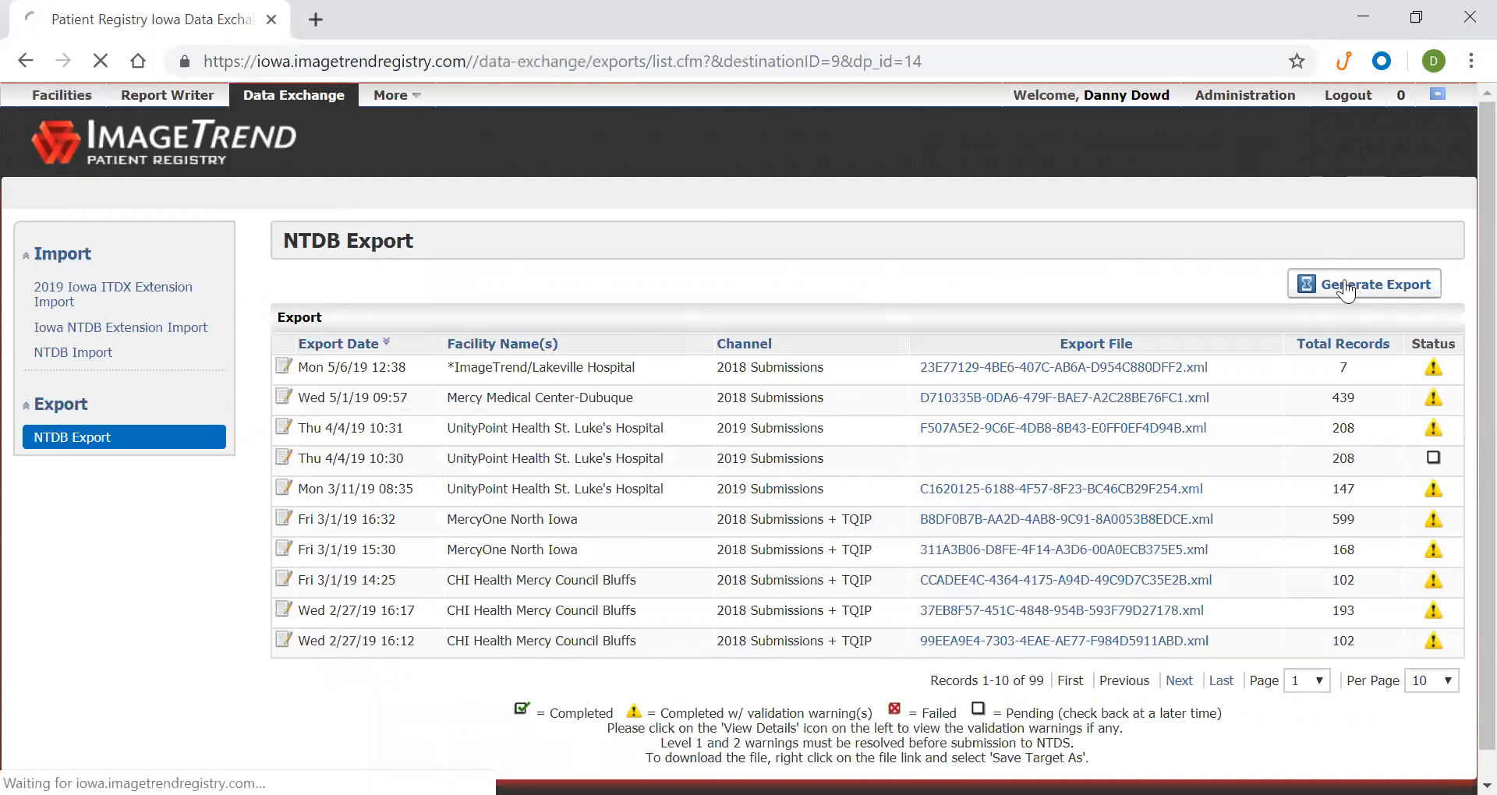
{"action": "scroll", "coordinate": [909, 273], "scroll_direction": "down", "scroll_amount": 2}
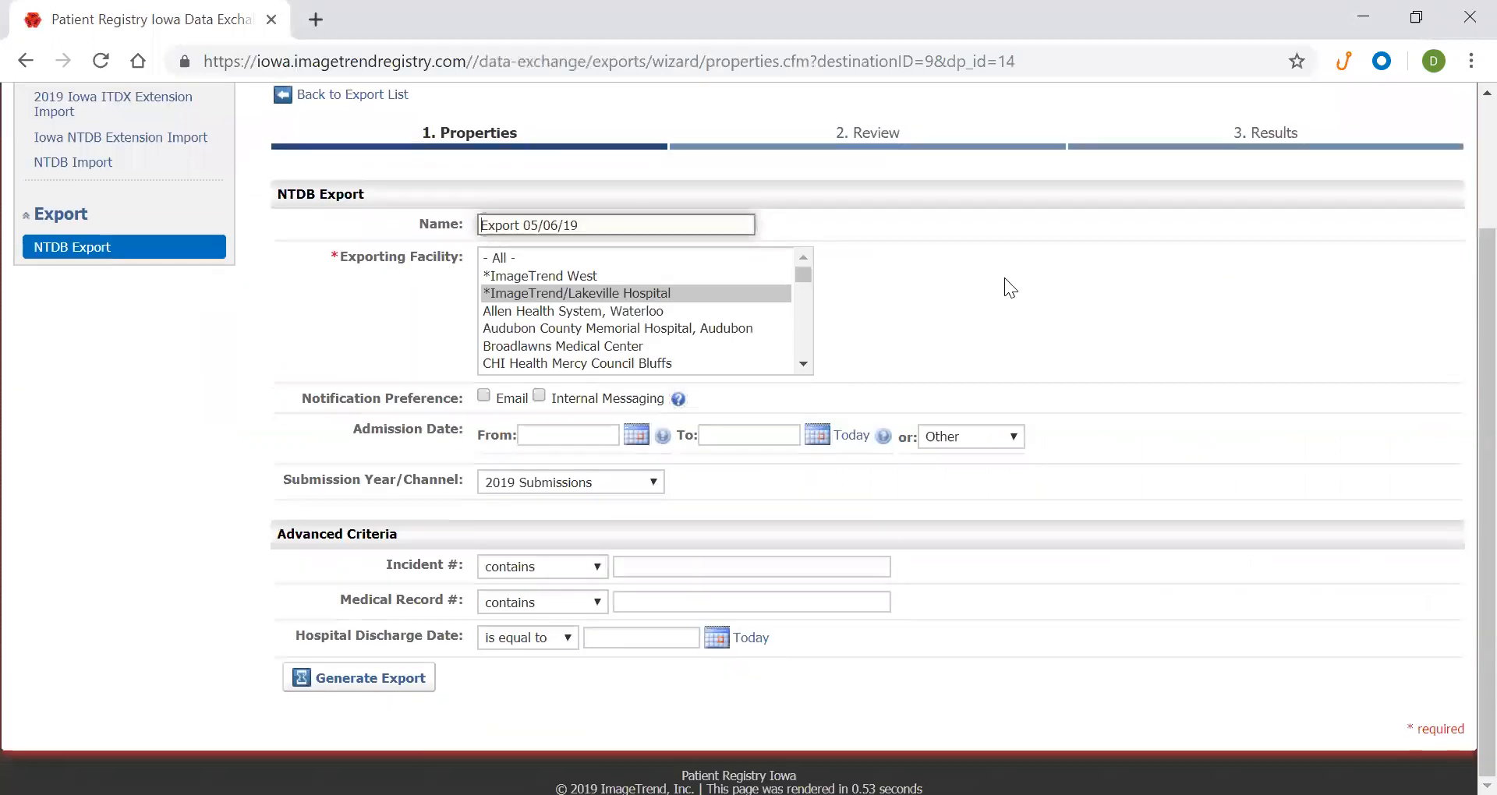
{"action": "left_click_drag", "start_coordinate": [589, 225], "coordinate": [401, 230]}
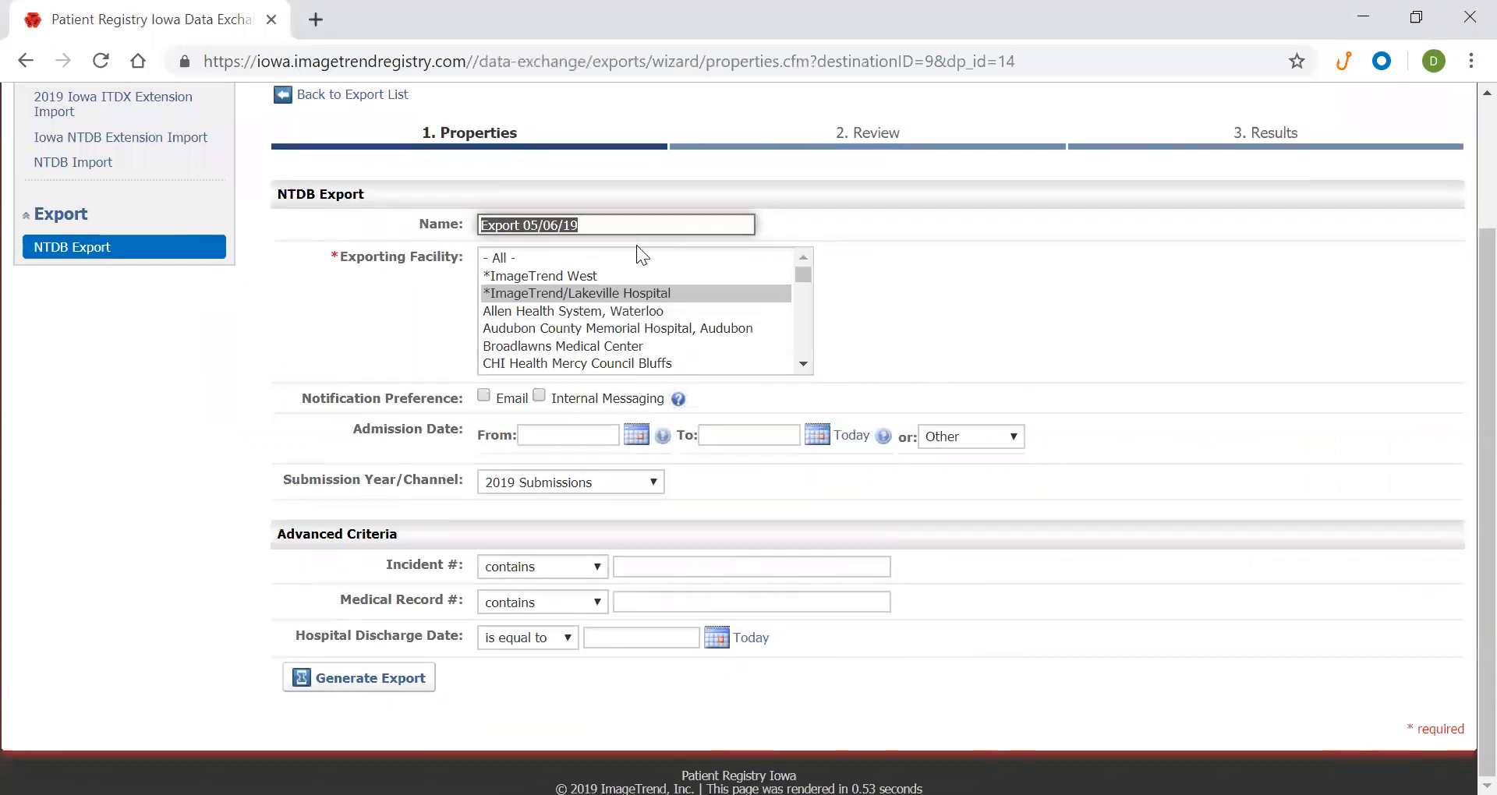
{"action": "left_click", "coordinate": [618, 225]}
{"action": "left_click", "coordinate": [605, 295]}
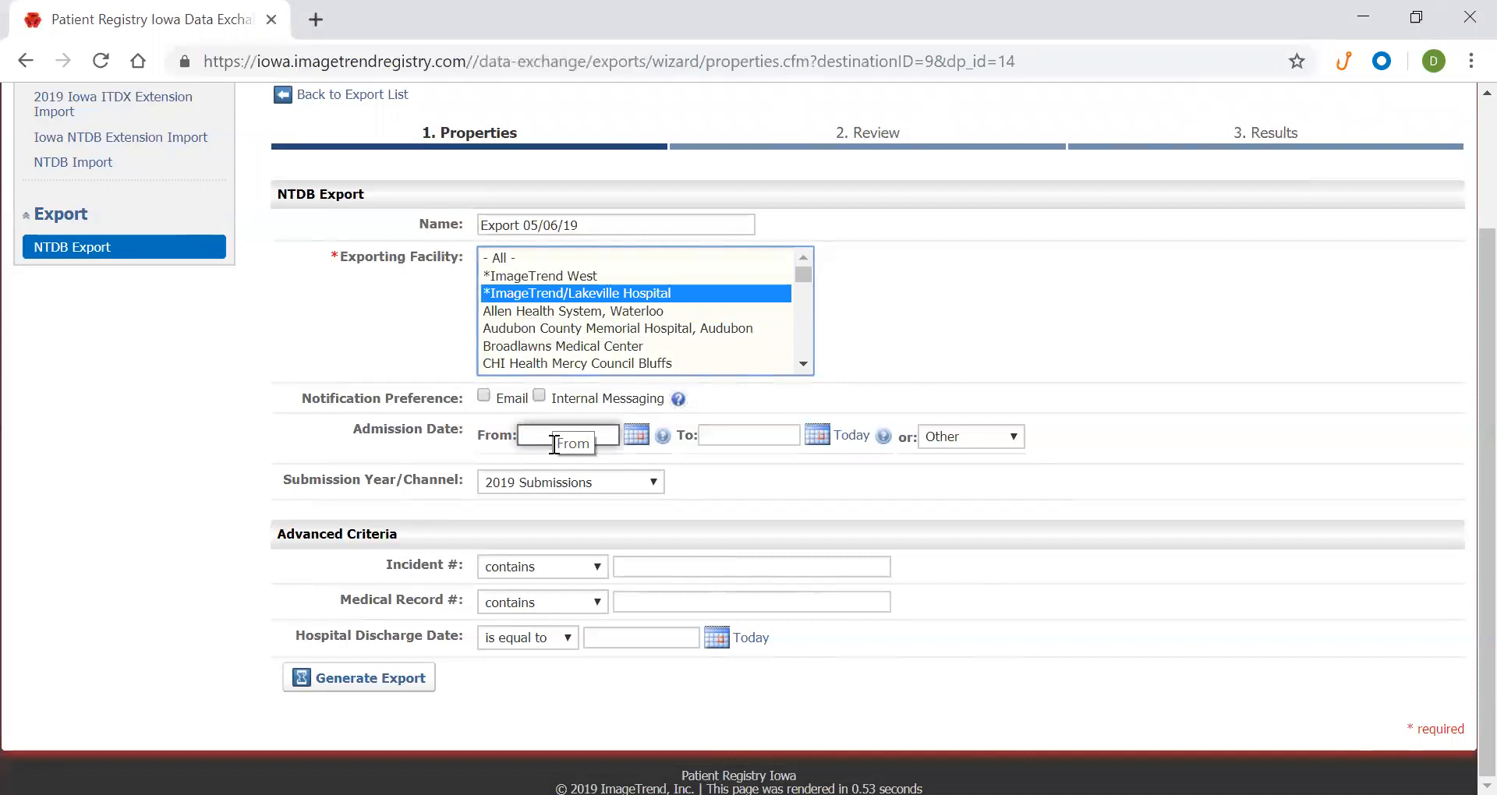
Set the admission date range from 01/01/2018 to 12/31/2018
{"action": "left_click", "coordinate": [573, 434]}
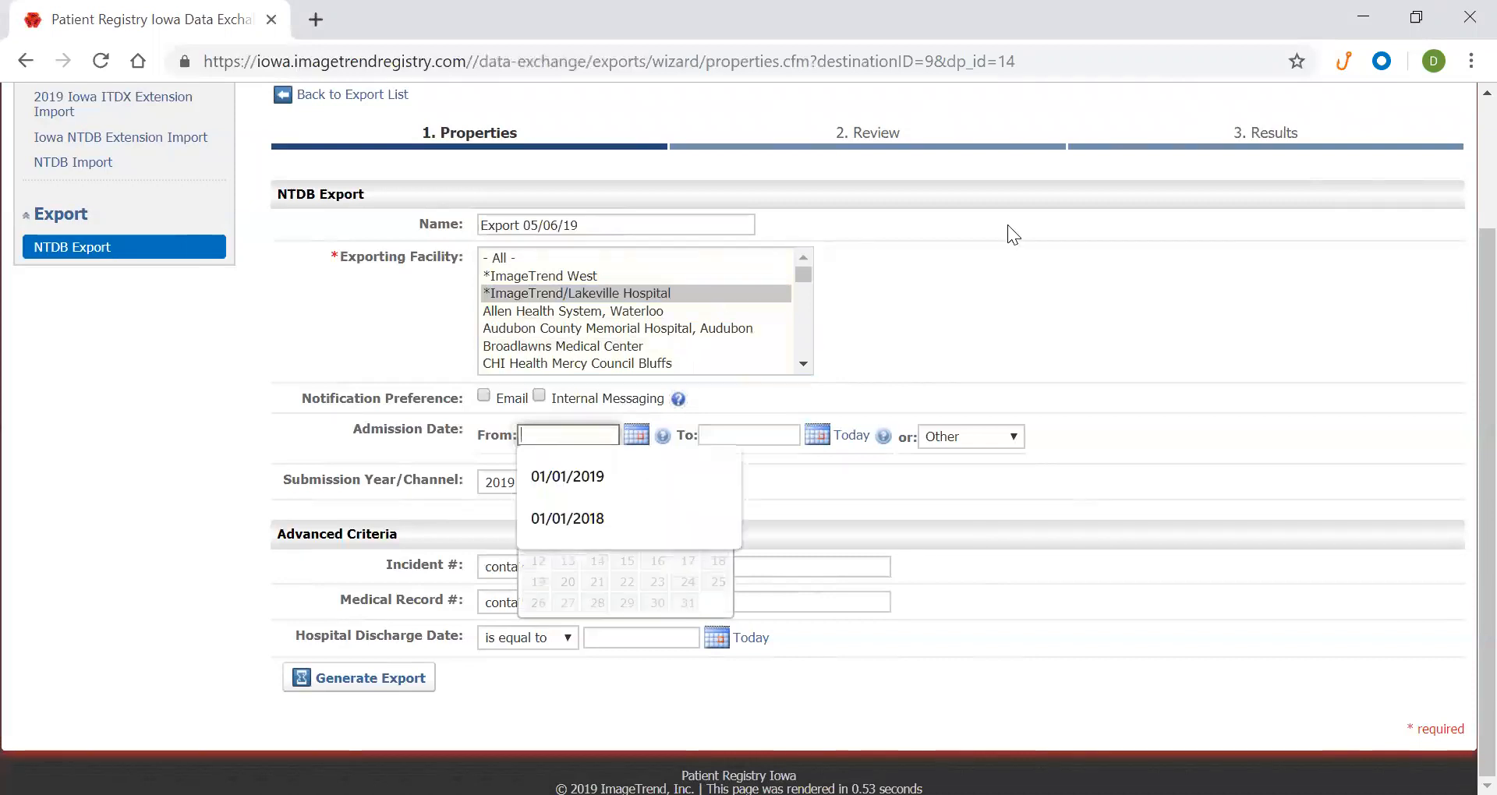
{"action": "type", "text": "1/01/2018"}
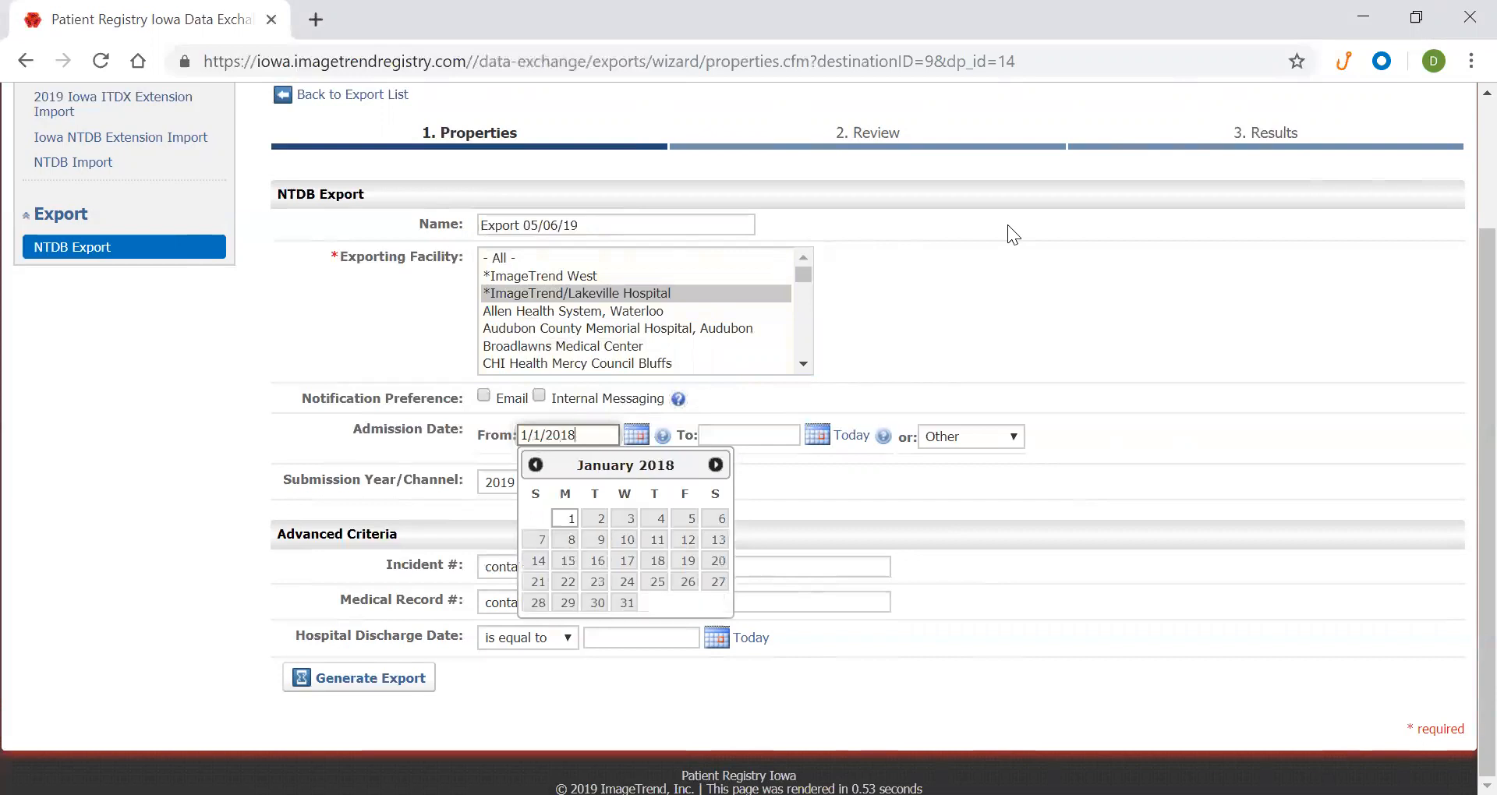
{"action": "key", "text": "Tab"}
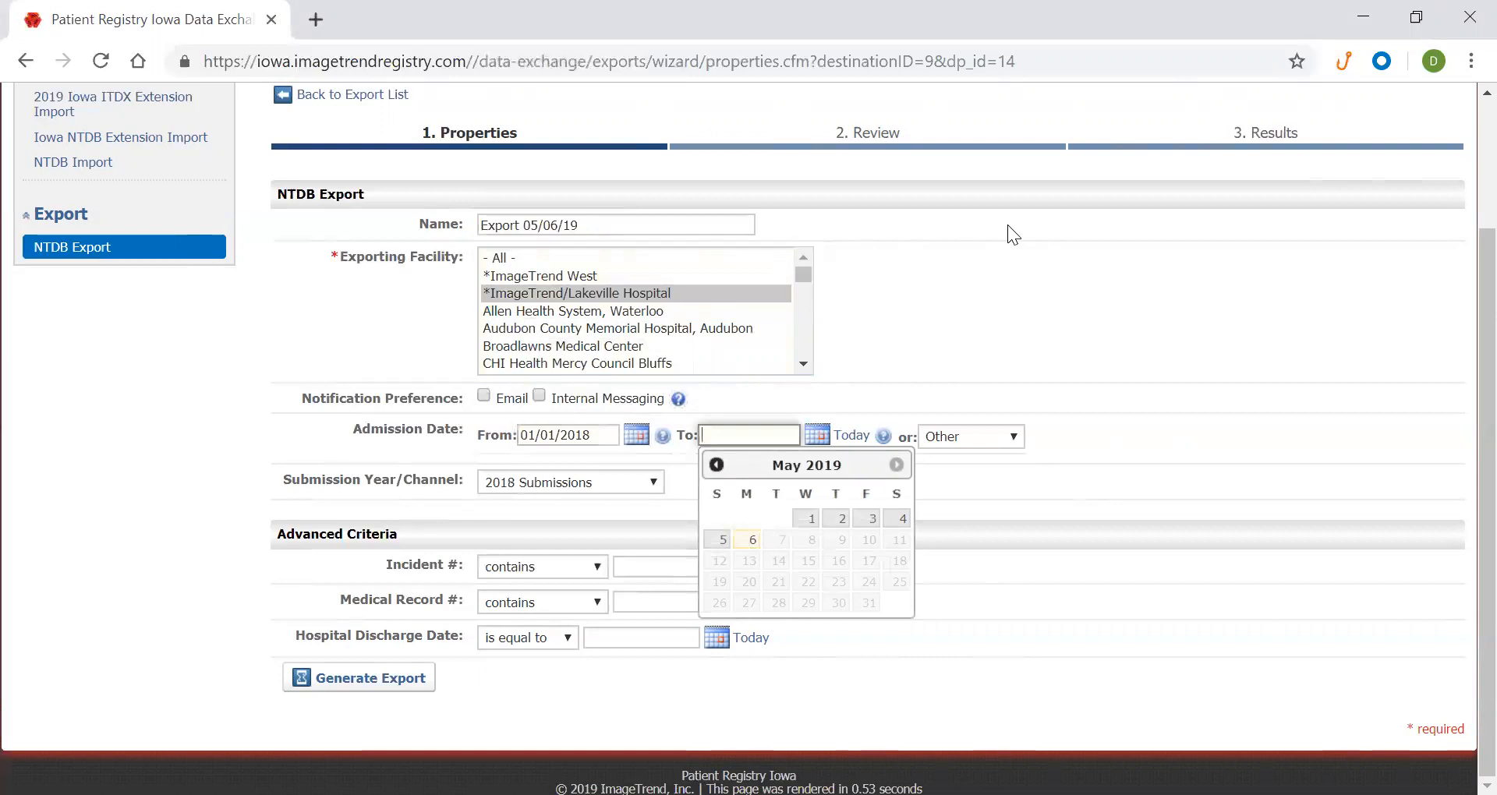
{"action": "type", "text": "12/31/2018"}
{"action": "left_click", "coordinate": [76, 419]}
Keep the 2018 Submissions channel and generate the export
{"action": "left_click_drag", "start_coordinate": [284, 481], "coordinate": [459, 485]}
{"action": "left_click", "coordinate": [453, 493]}
{"action": "left_click", "coordinate": [532, 488]}
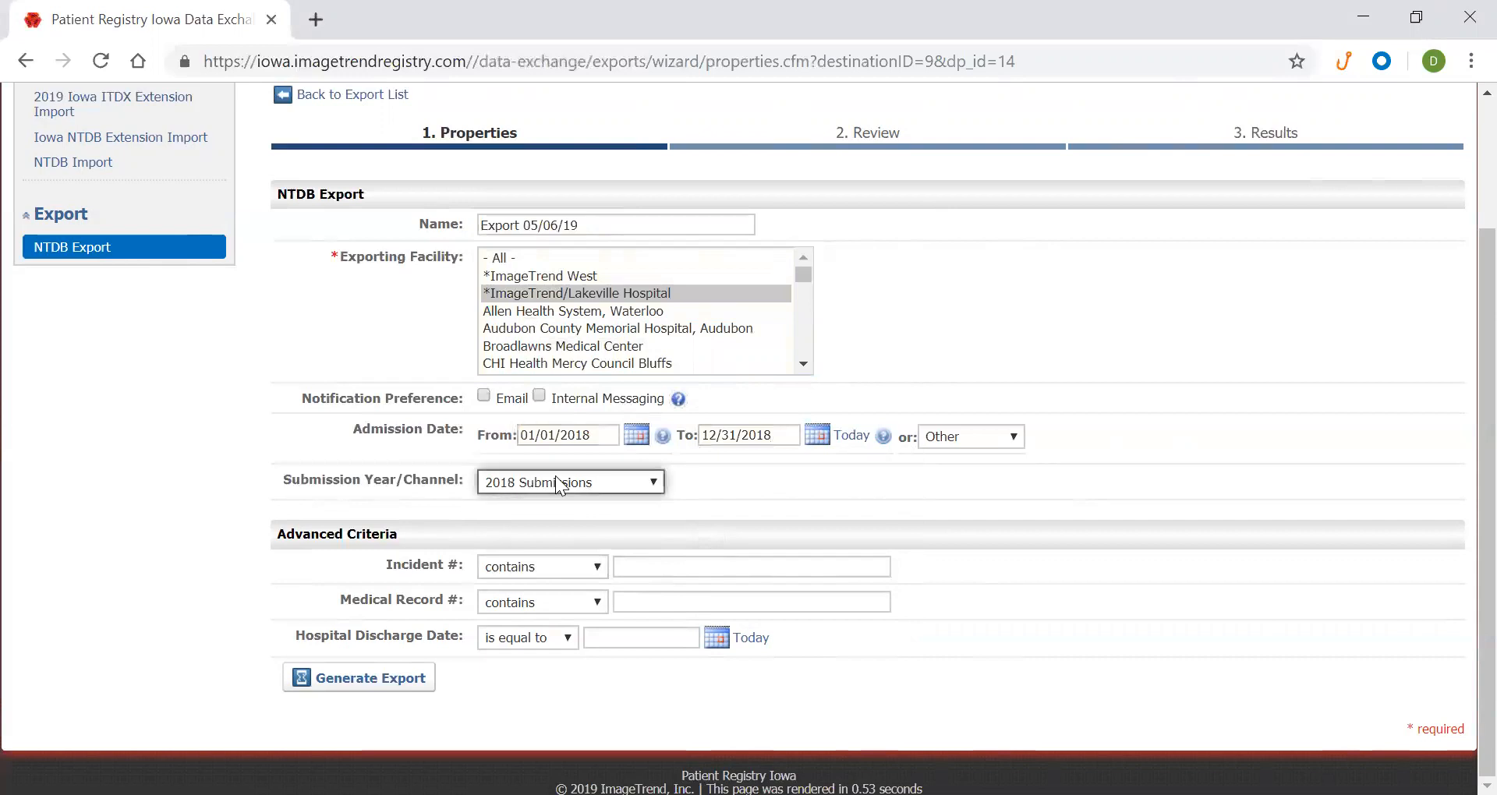
{"action": "left_click", "coordinate": [745, 472]}
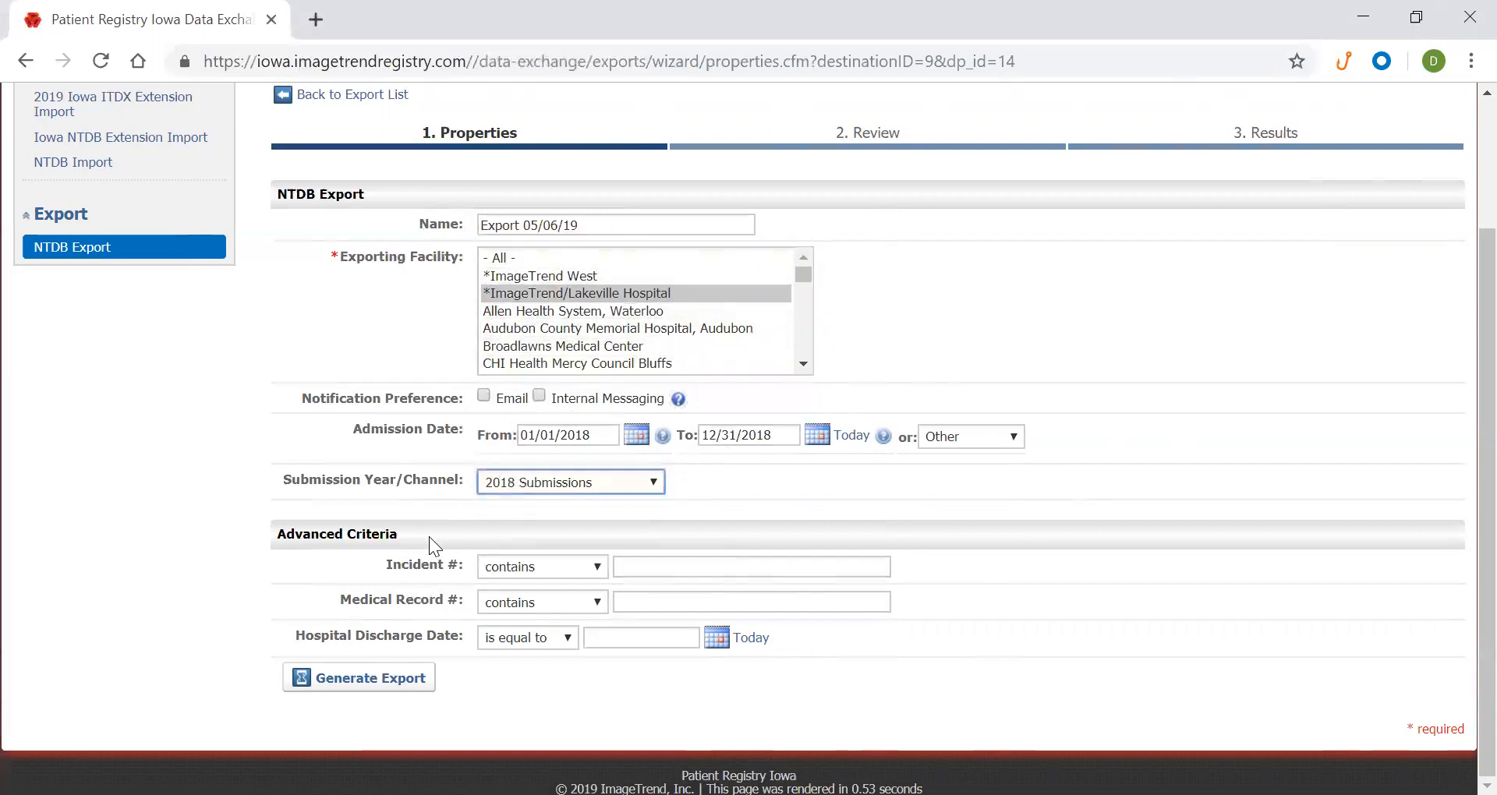
{"action": "left_click", "coordinate": [375, 682]}
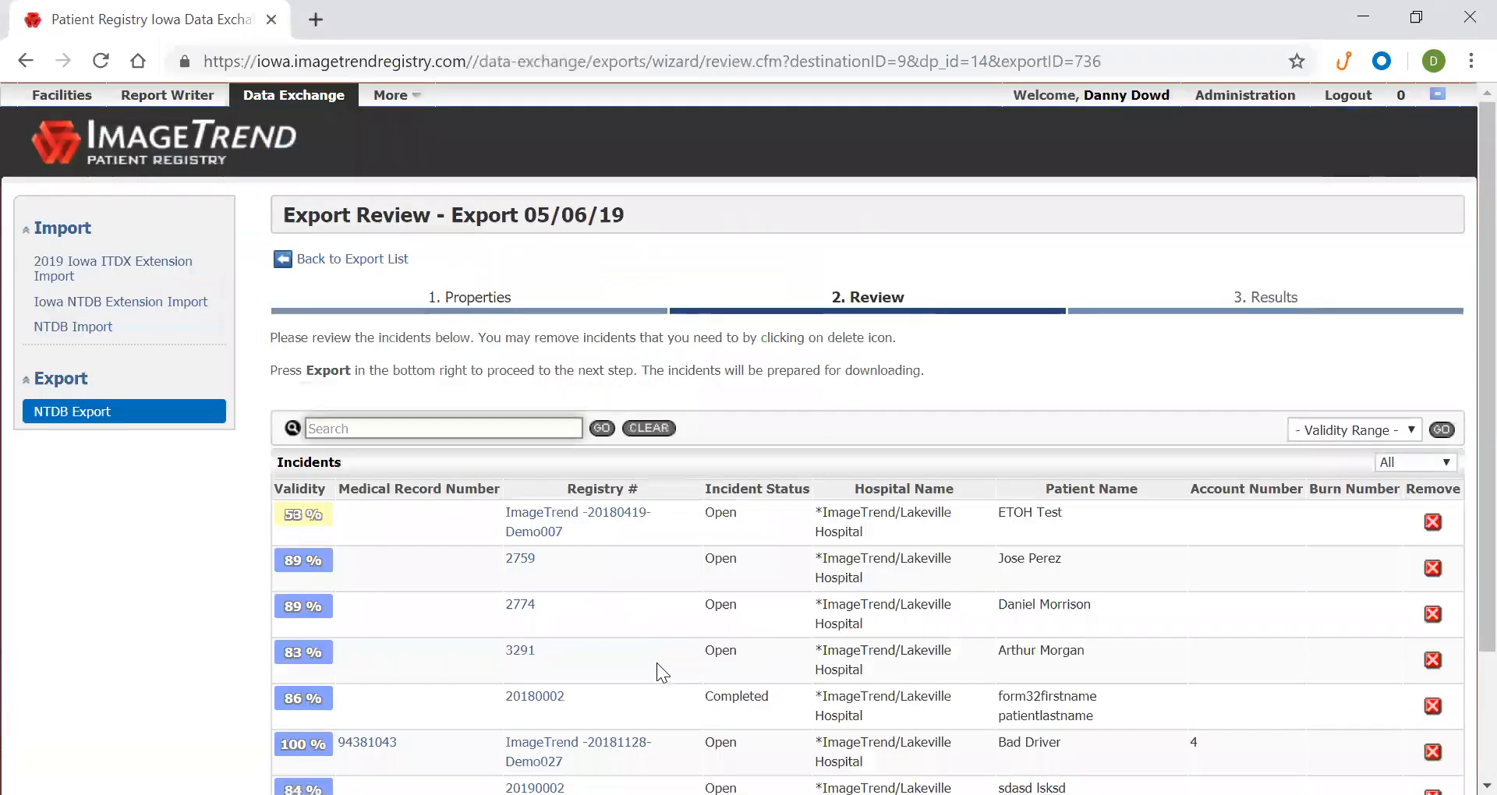
Check the 7 incidents and their validity scores (lowest 53%), then export them
{"action": "scroll", "coordinate": [657, 662], "scroll_direction": "down", "scroll_amount": 3}
{"action": "scroll", "coordinate": [655, 652], "scroll_direction": "up", "scroll_amount": 2}
{"action": "scroll", "coordinate": [647, 657], "scroll_direction": "down", "scroll_amount": 2}
{"action": "mouse_move", "coordinate": [1140, 681]}
{"action": "left_mouse_down"}
{"action": "mouse_move", "coordinate": [1093, 682]}
{"action": "mouse_move", "coordinate": [1131, 690]}
{"action": "left_mouse_up"}
{"action": "left_click", "coordinate": [1122, 704]}
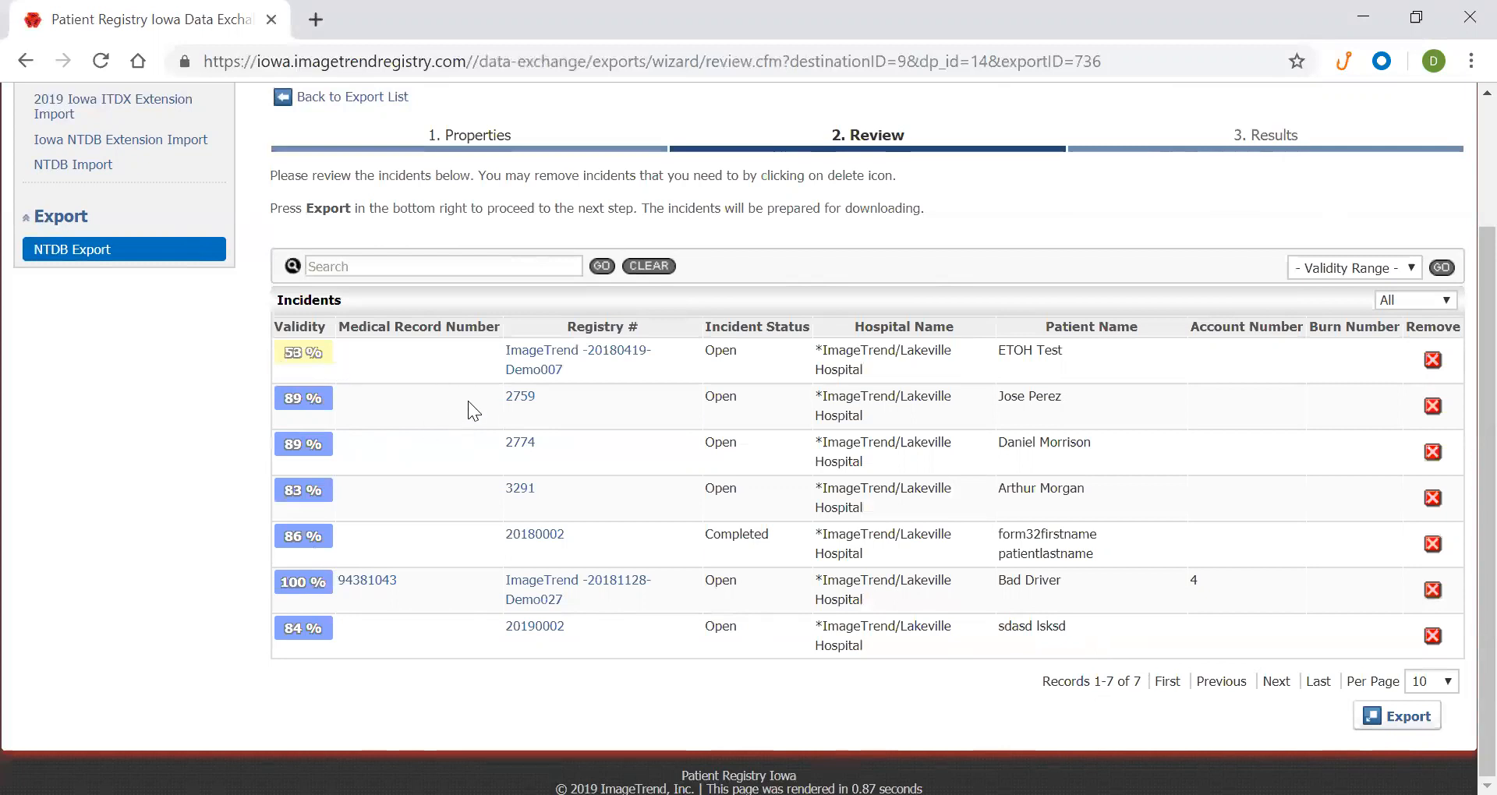
{"action": "left_click_drag", "start_coordinate": [320, 357], "coordinate": [285, 354]}
{"action": "left_click", "coordinate": [281, 348]}
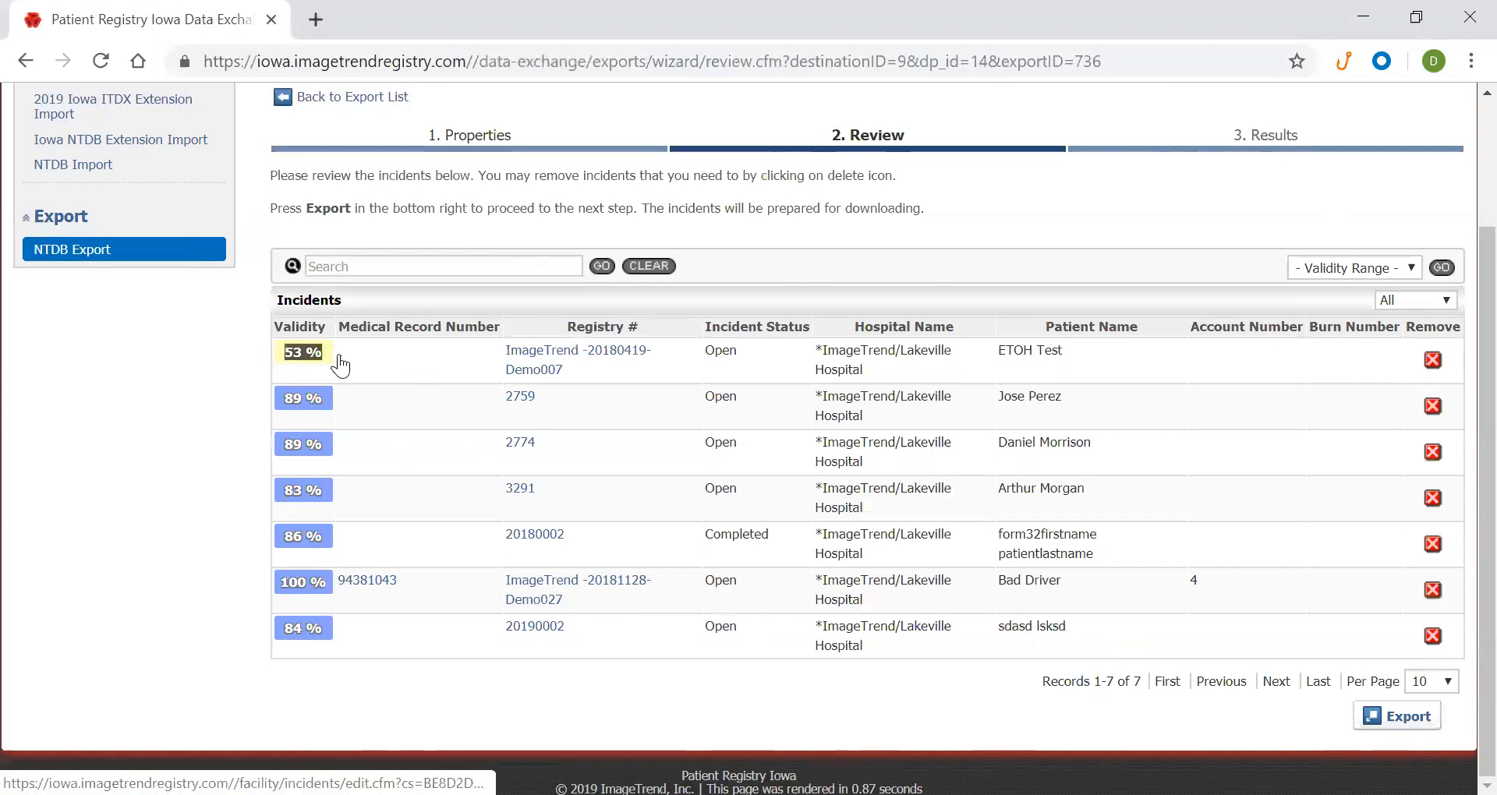
{"action": "left_click", "coordinate": [226, 383]}
{"action": "left_click", "coordinate": [1378, 722]}
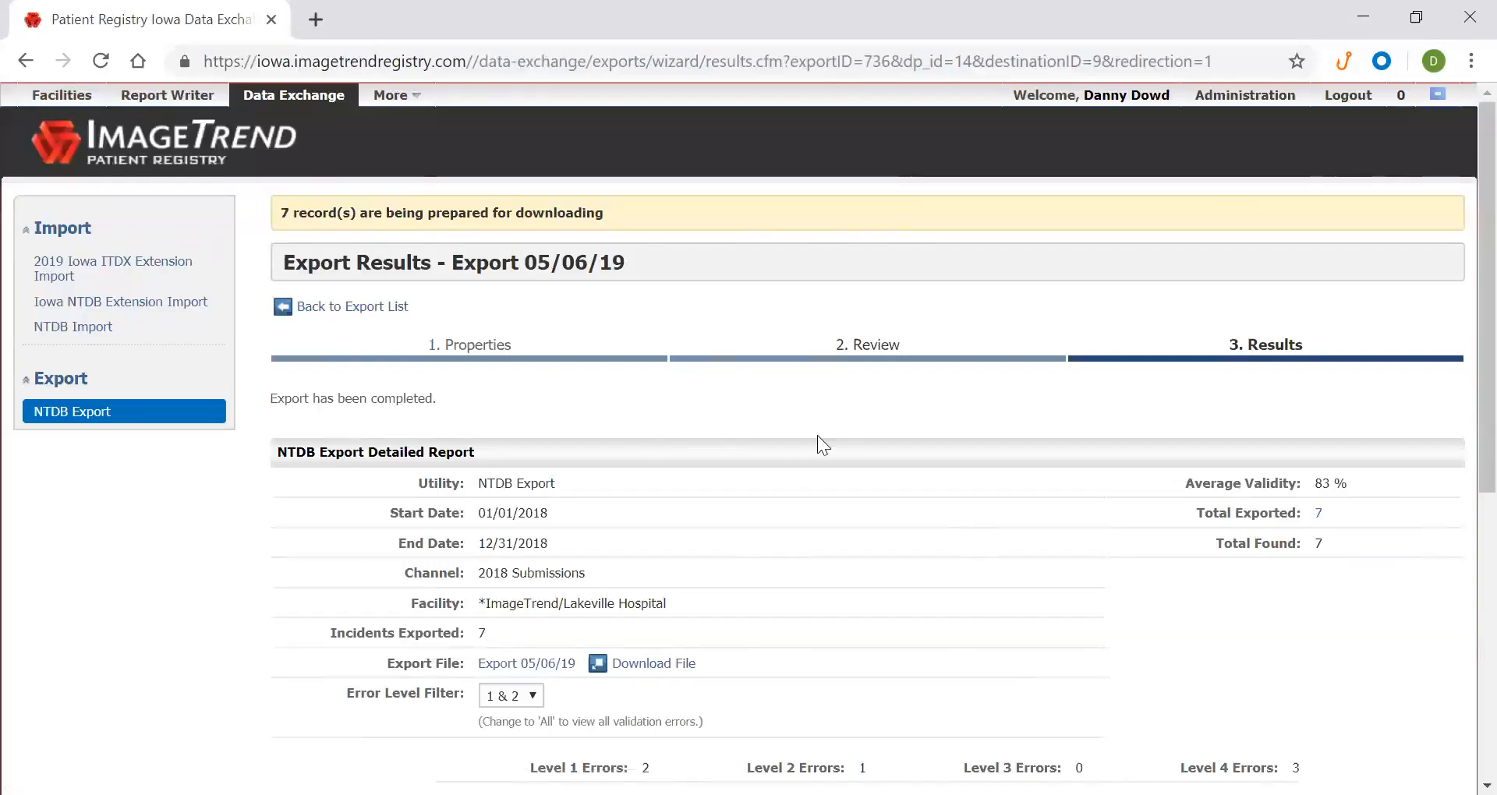
{"action": "scroll", "coordinate": [856, 460], "scroll_direction": "down", "scroll_amount": 5}
{"action": "scroll", "coordinate": [886, 448], "scroll_direction": "up", "scroll_amount": 3}
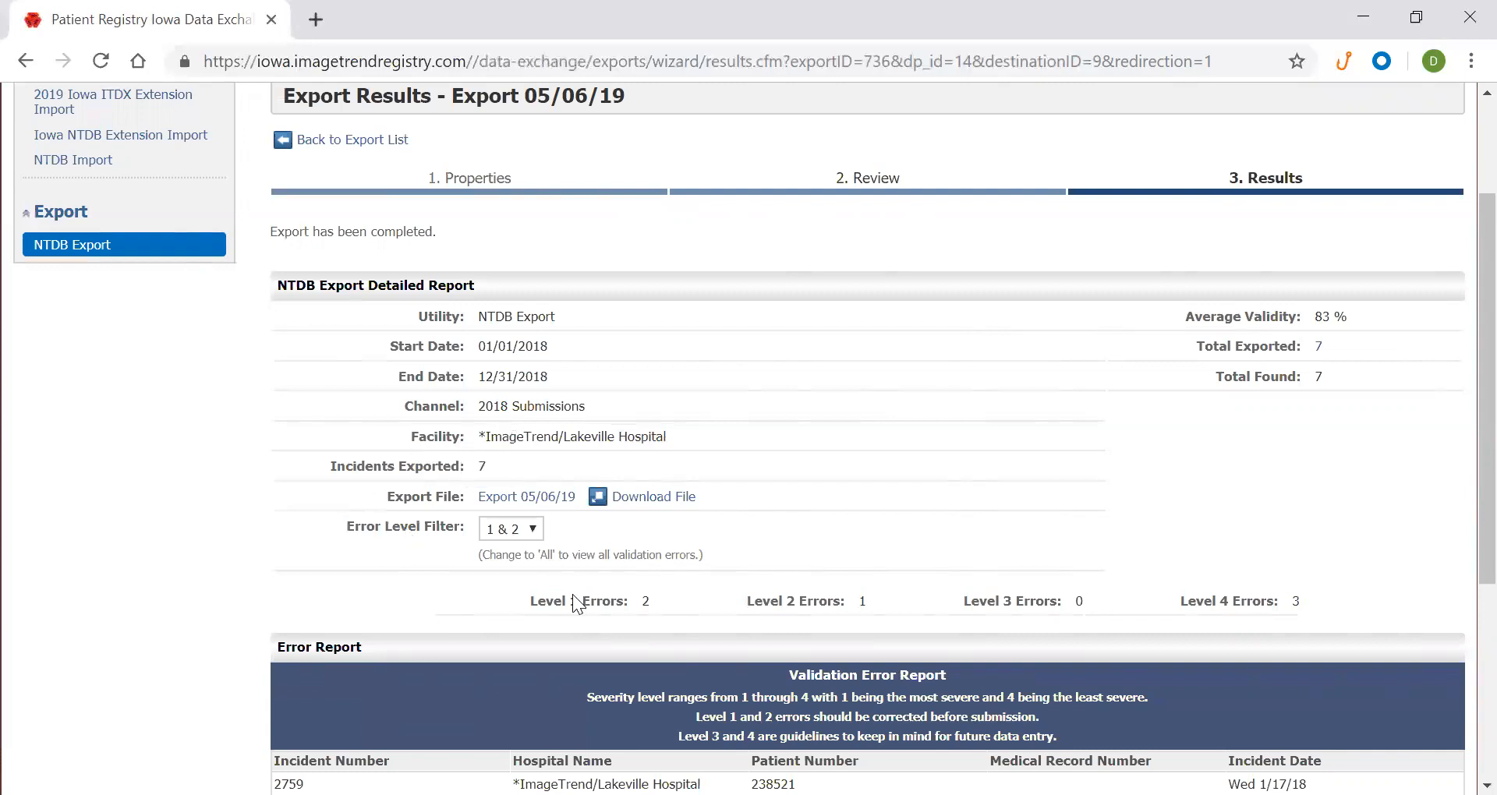
{"action": "left_click_drag", "start_coordinate": [507, 591], "coordinate": [1328, 588]}
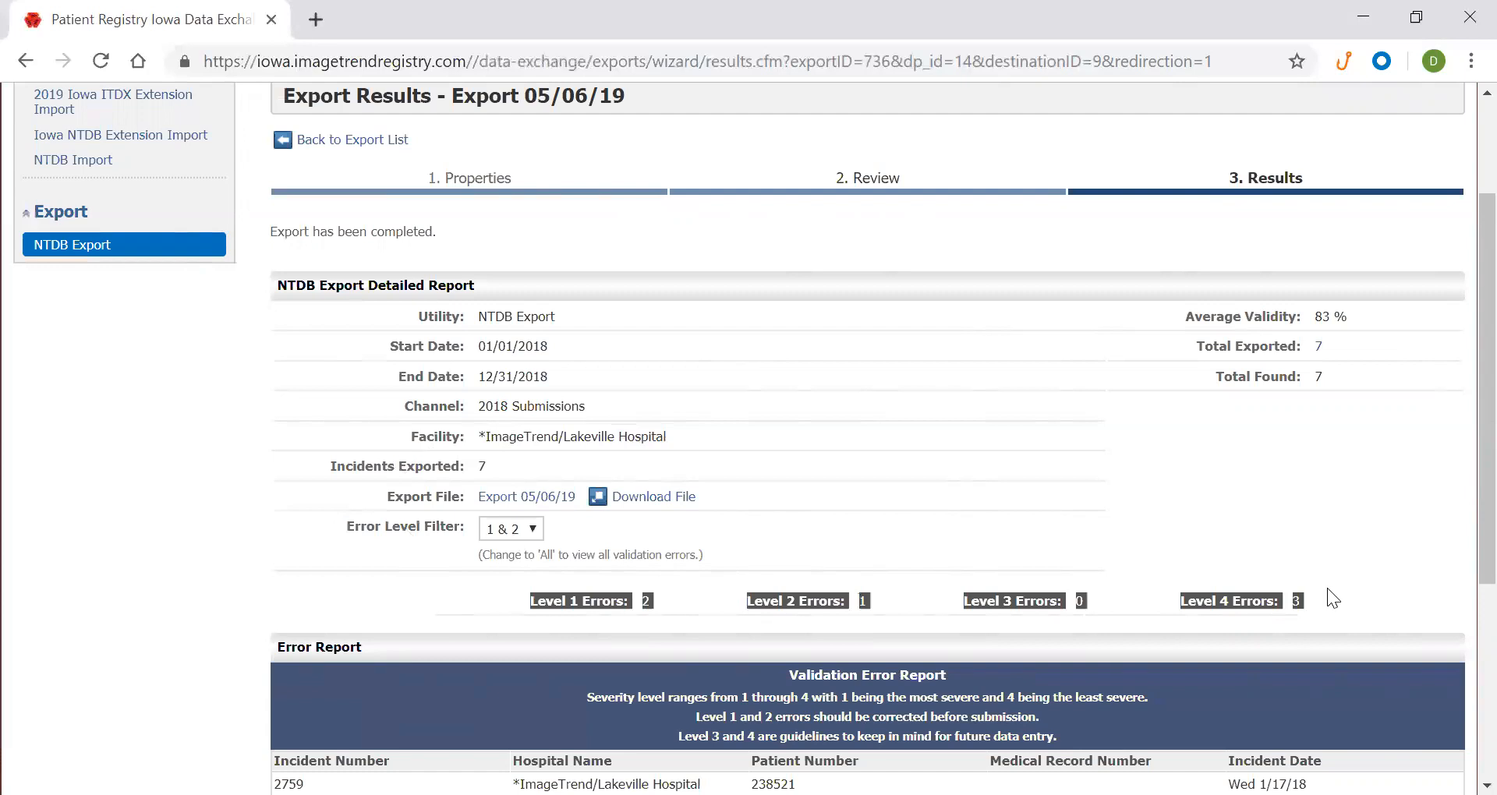
{"action": "left_click", "coordinate": [942, 586]}
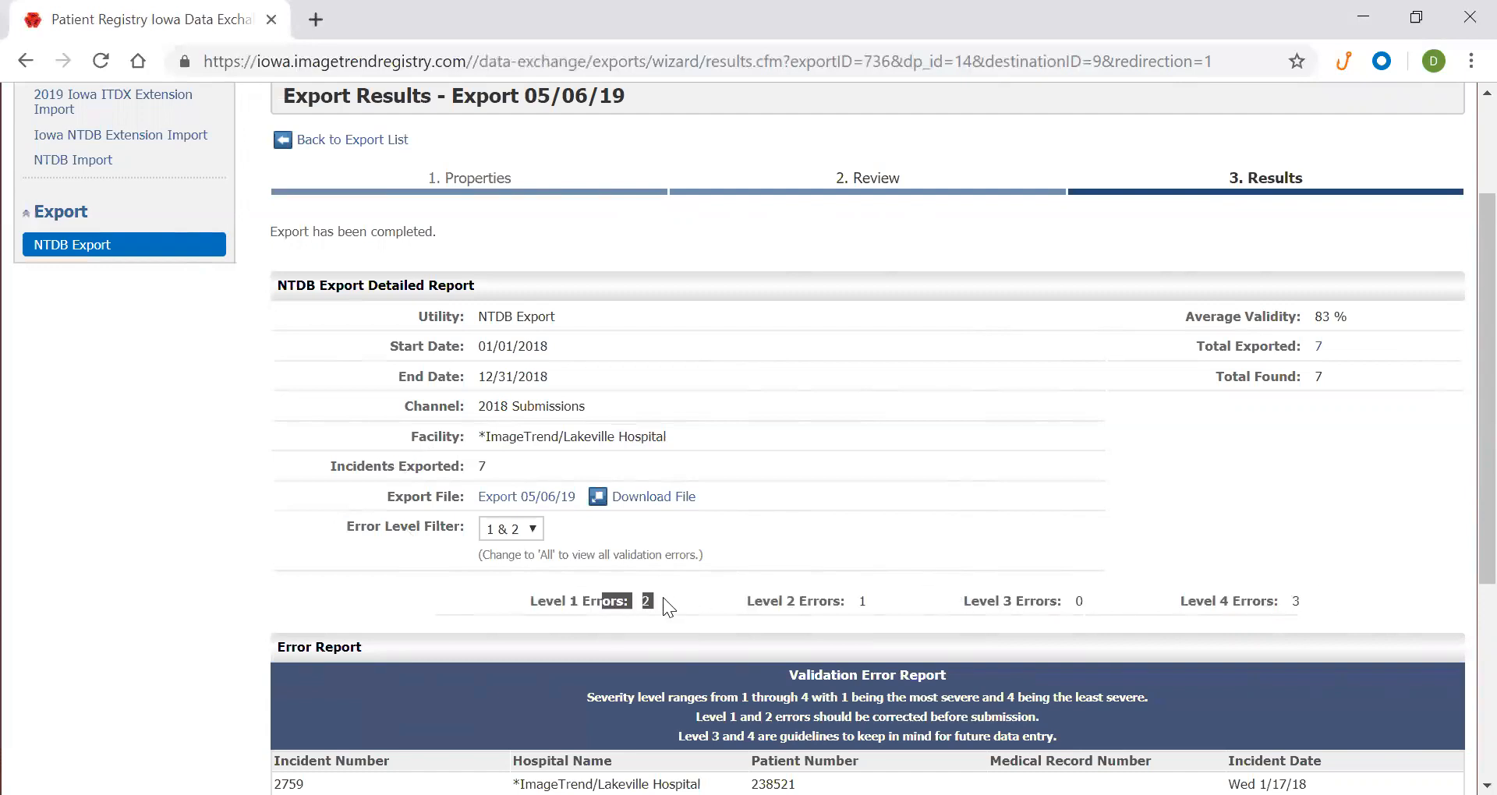
{"action": "left_click_drag", "start_coordinate": [849, 598], "coordinate": [875, 599]}
Keep the Error Level Filter at 1 & 2 and note the Level 3 and 4 error counts
{"action": "scroll", "coordinate": [415, 549], "scroll_direction": "down", "scroll_amount": 3}
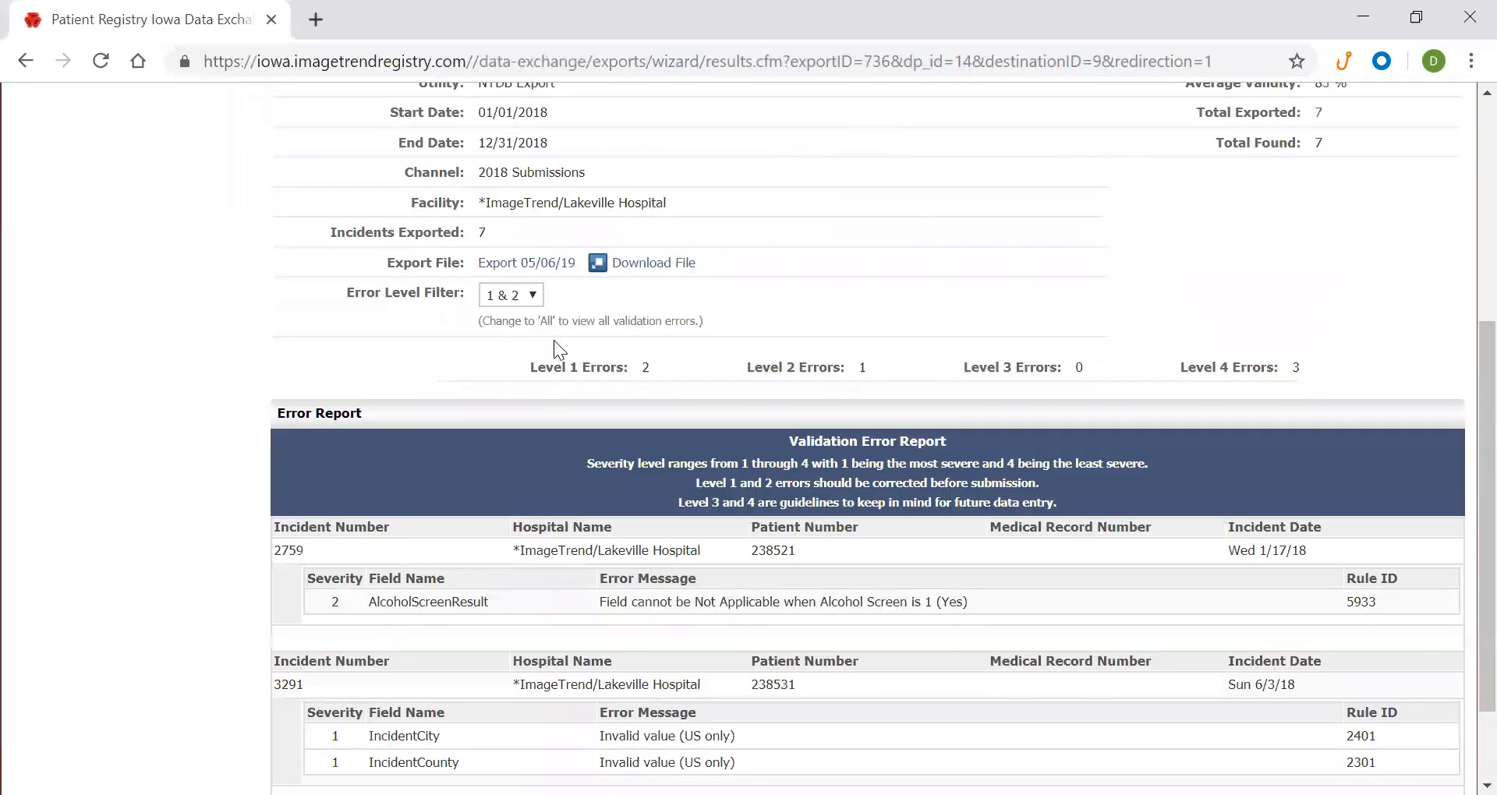
{"action": "left_click", "coordinate": [528, 294]}
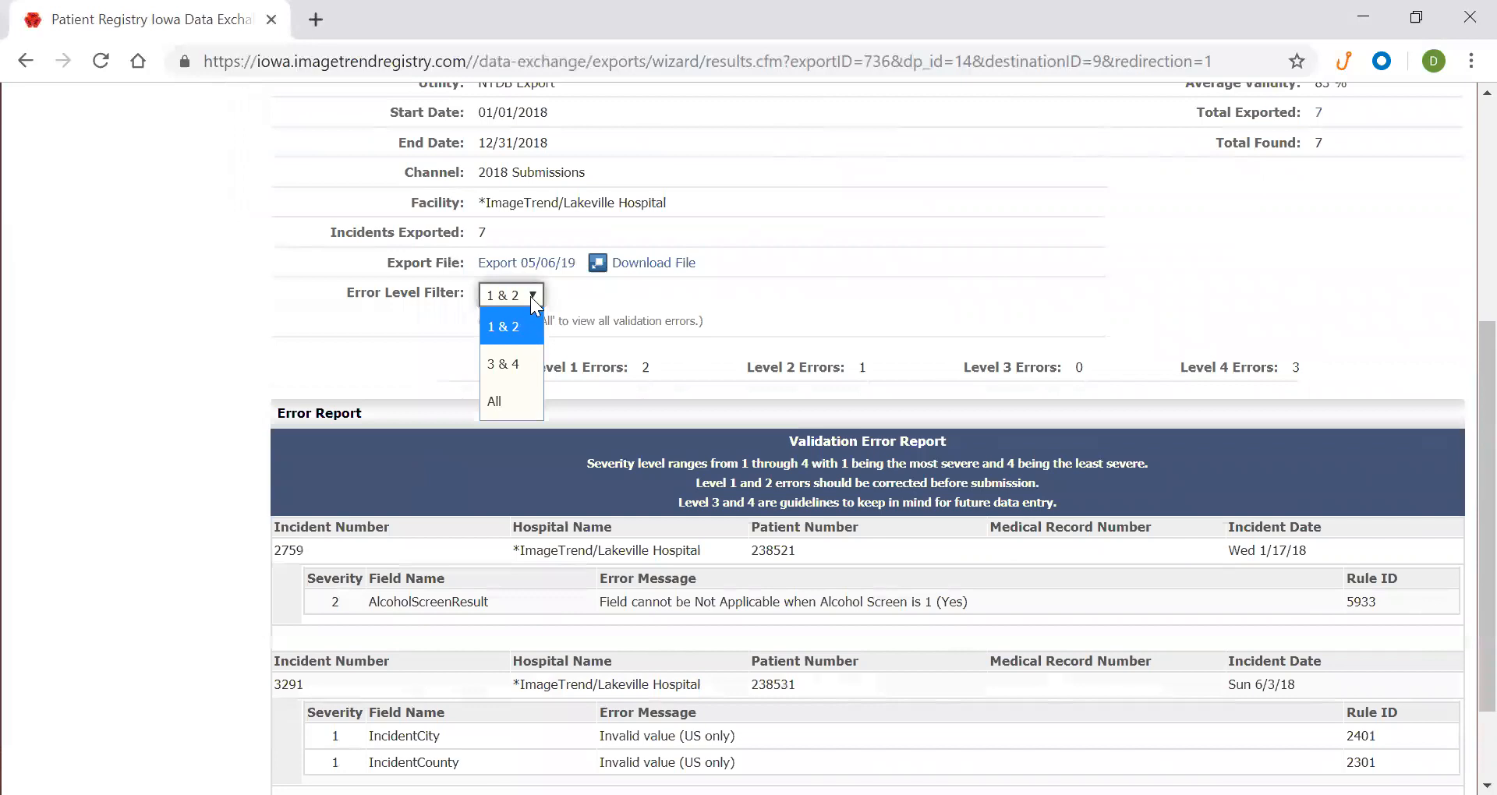
{"action": "left_click", "coordinate": [530, 296]}
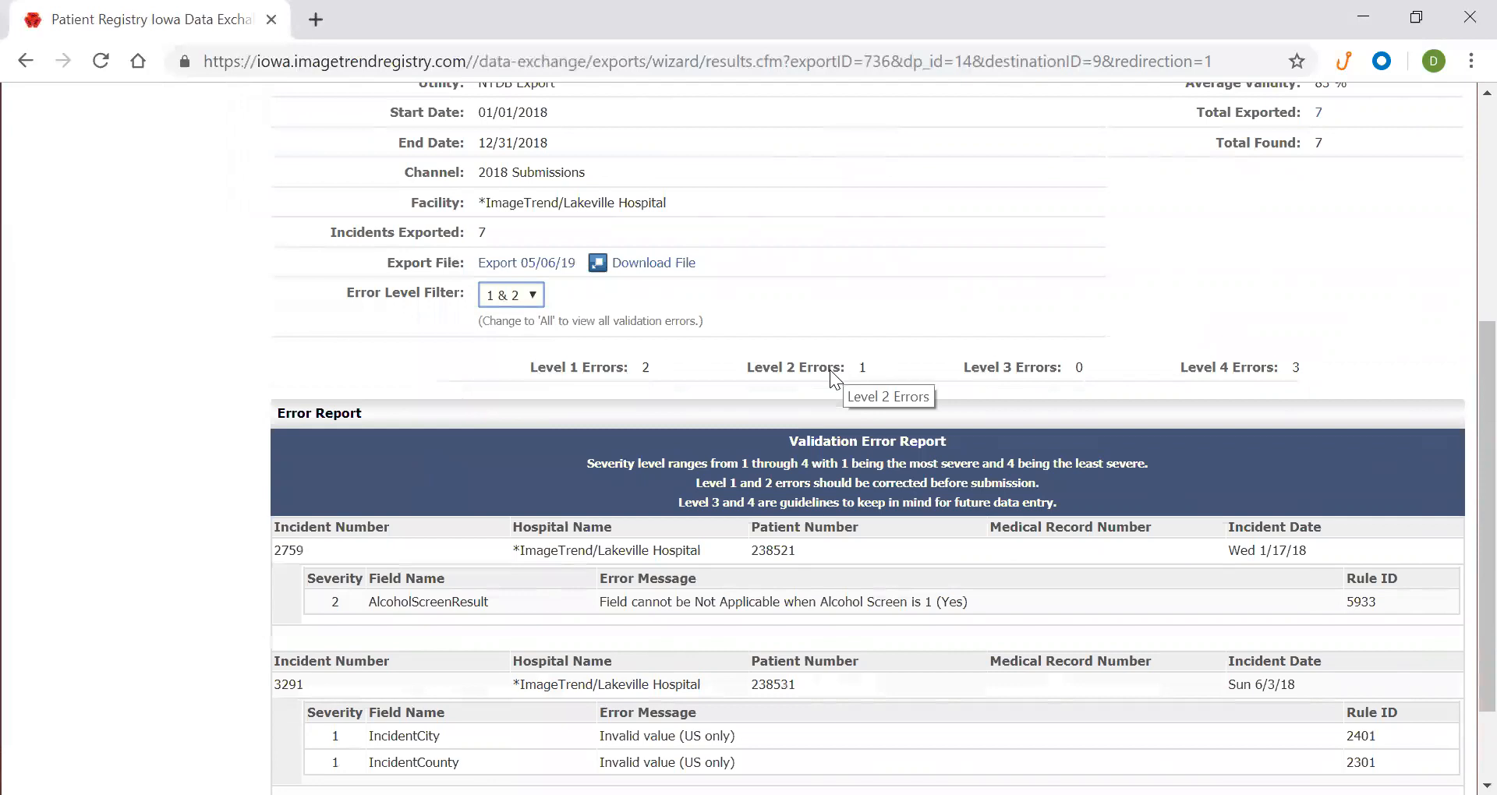
{"action": "left_click_drag", "start_coordinate": [968, 359], "coordinate": [1340, 364]}
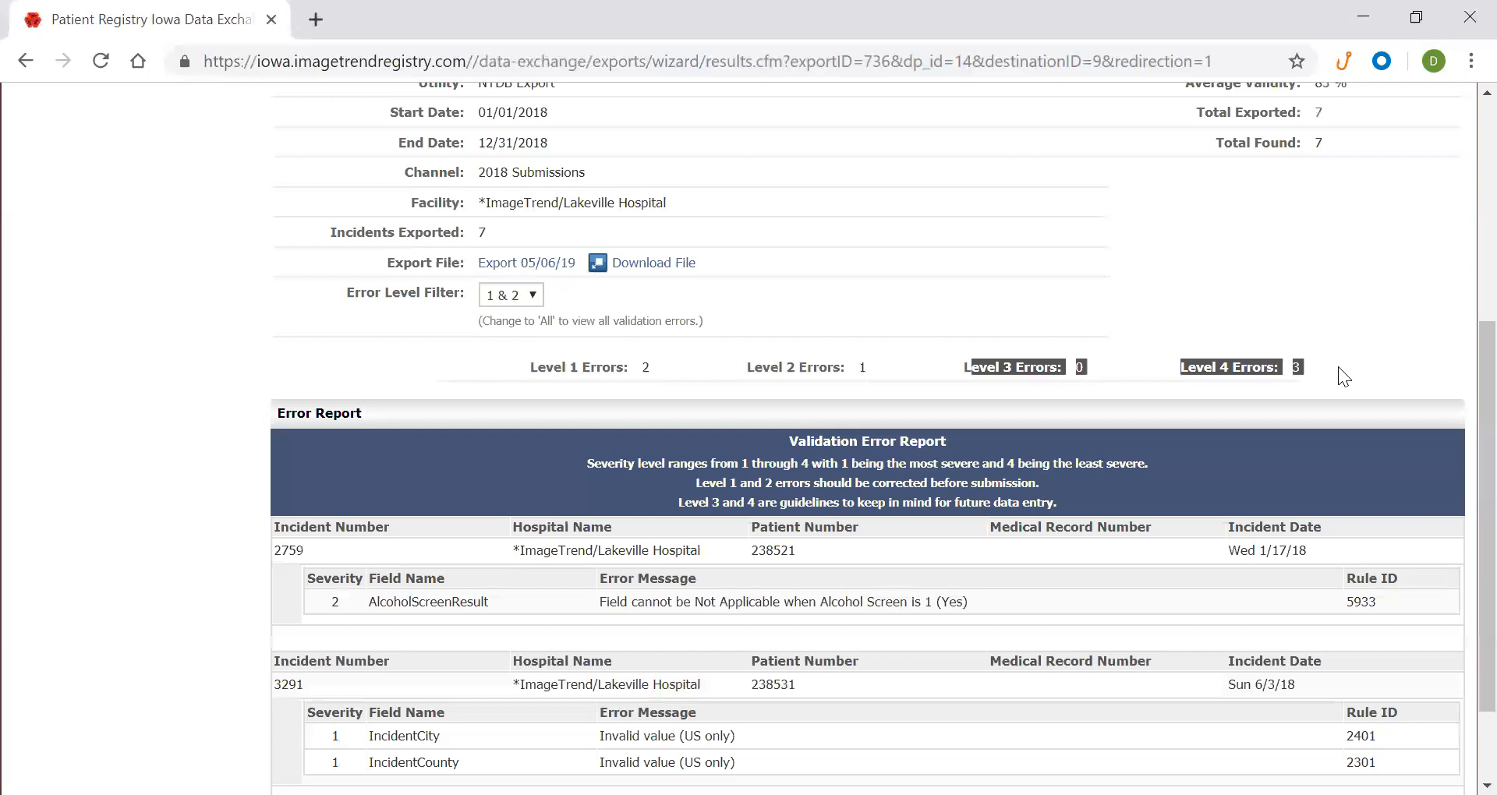
{"action": "left_click", "coordinate": [1338, 366]}
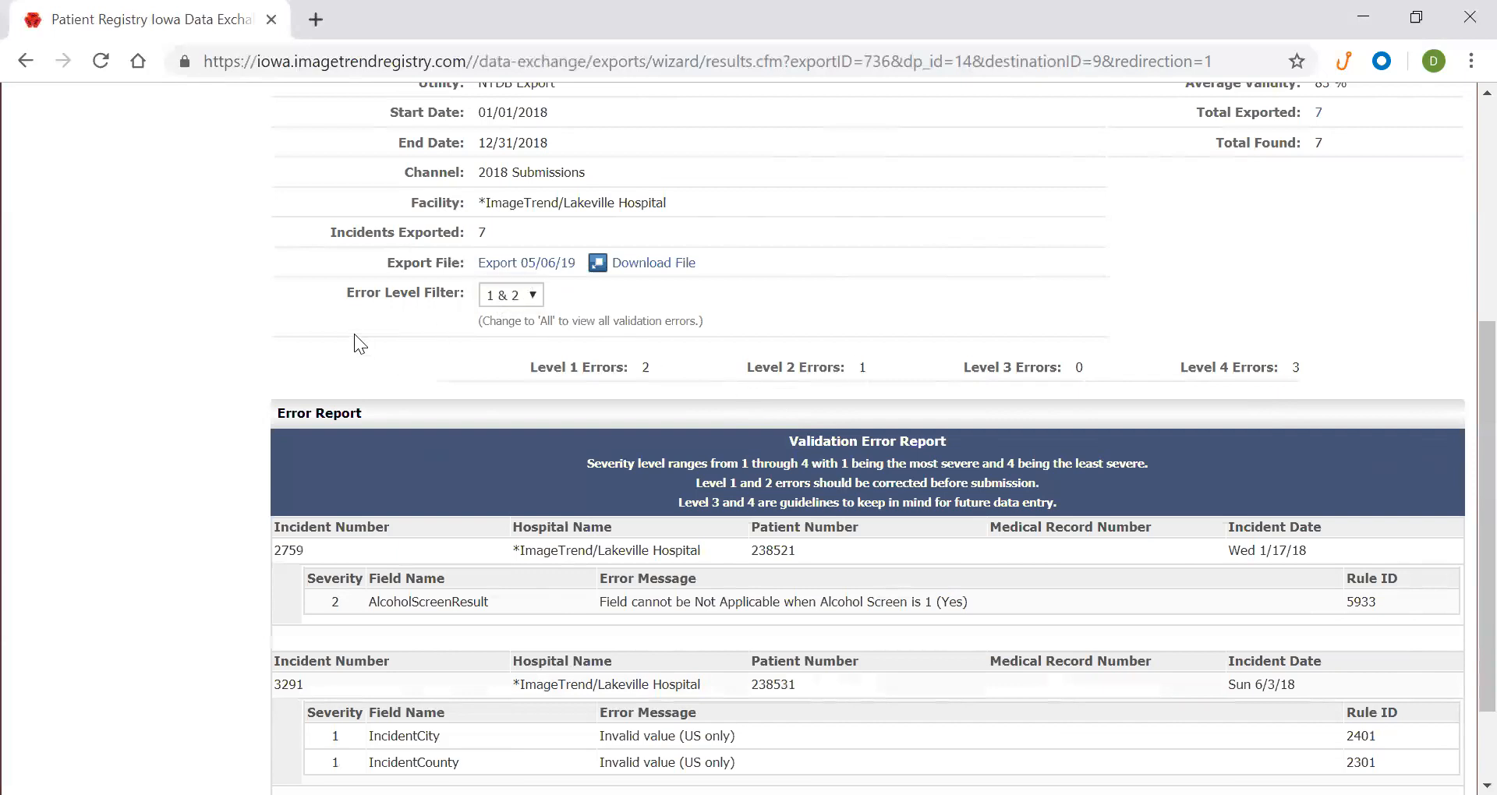
{"action": "scroll", "coordinate": [350, 332], "scroll_direction": "down", "scroll_amount": 2}
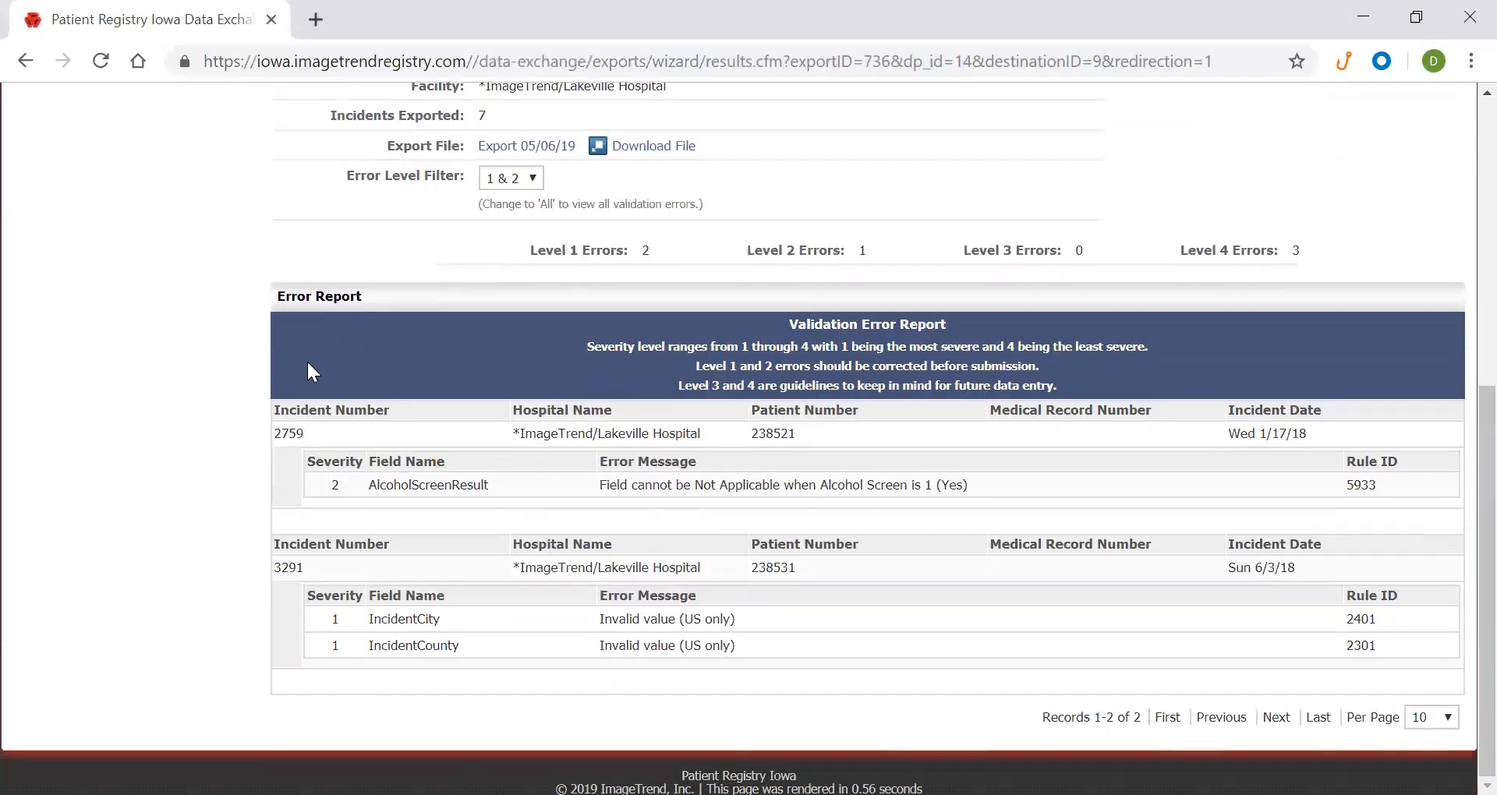
{"action": "scroll", "coordinate": [318, 401], "scroll_direction": "up", "scroll_amount": 5}
{"action": "scroll", "coordinate": [320, 412], "scroll_direction": "down", "scroll_amount": 5}
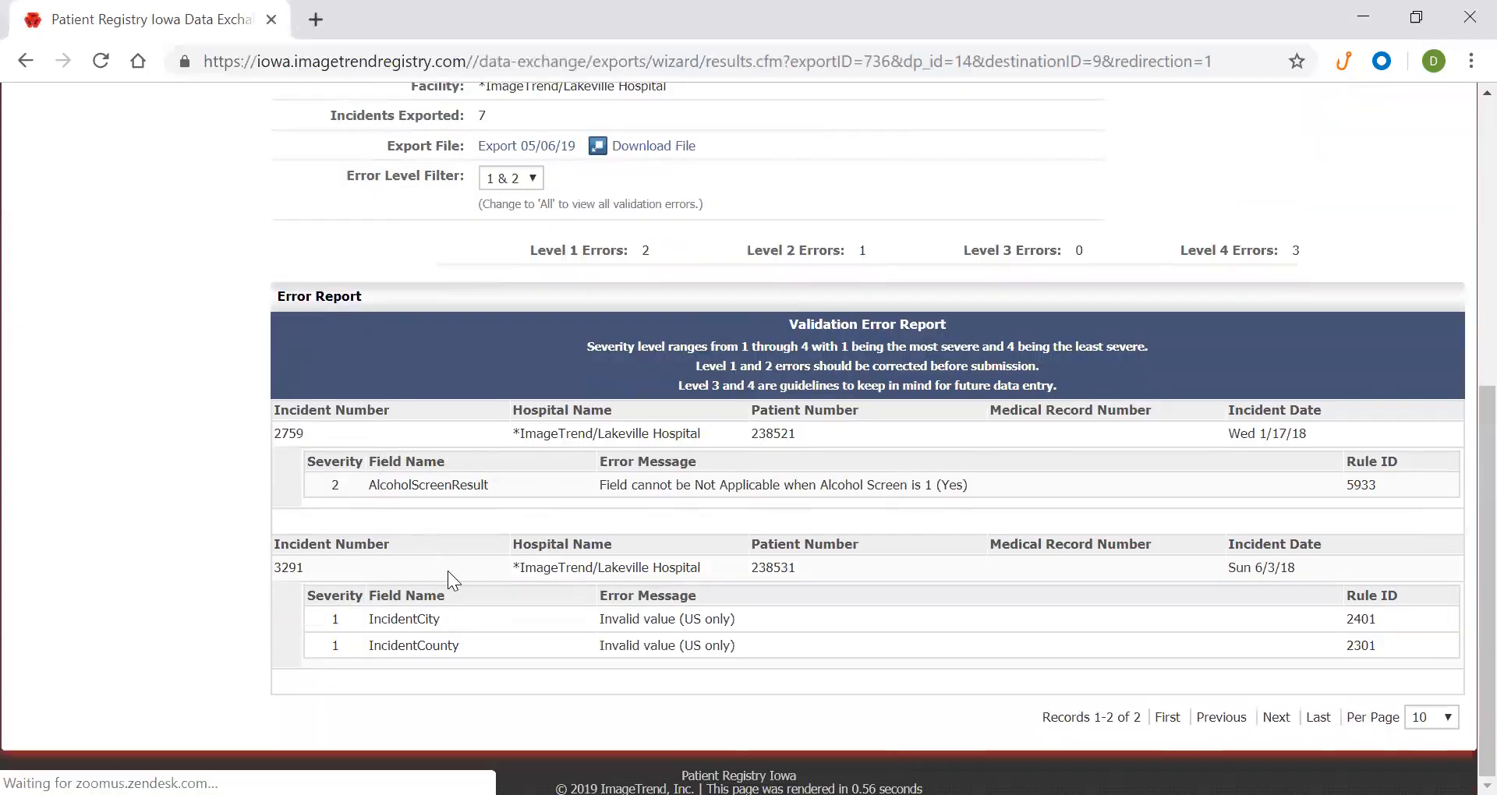
{"action": "left_click_drag", "start_coordinate": [297, 434], "coordinate": [540, 477]}
{"action": "left_click", "coordinate": [557, 477]}
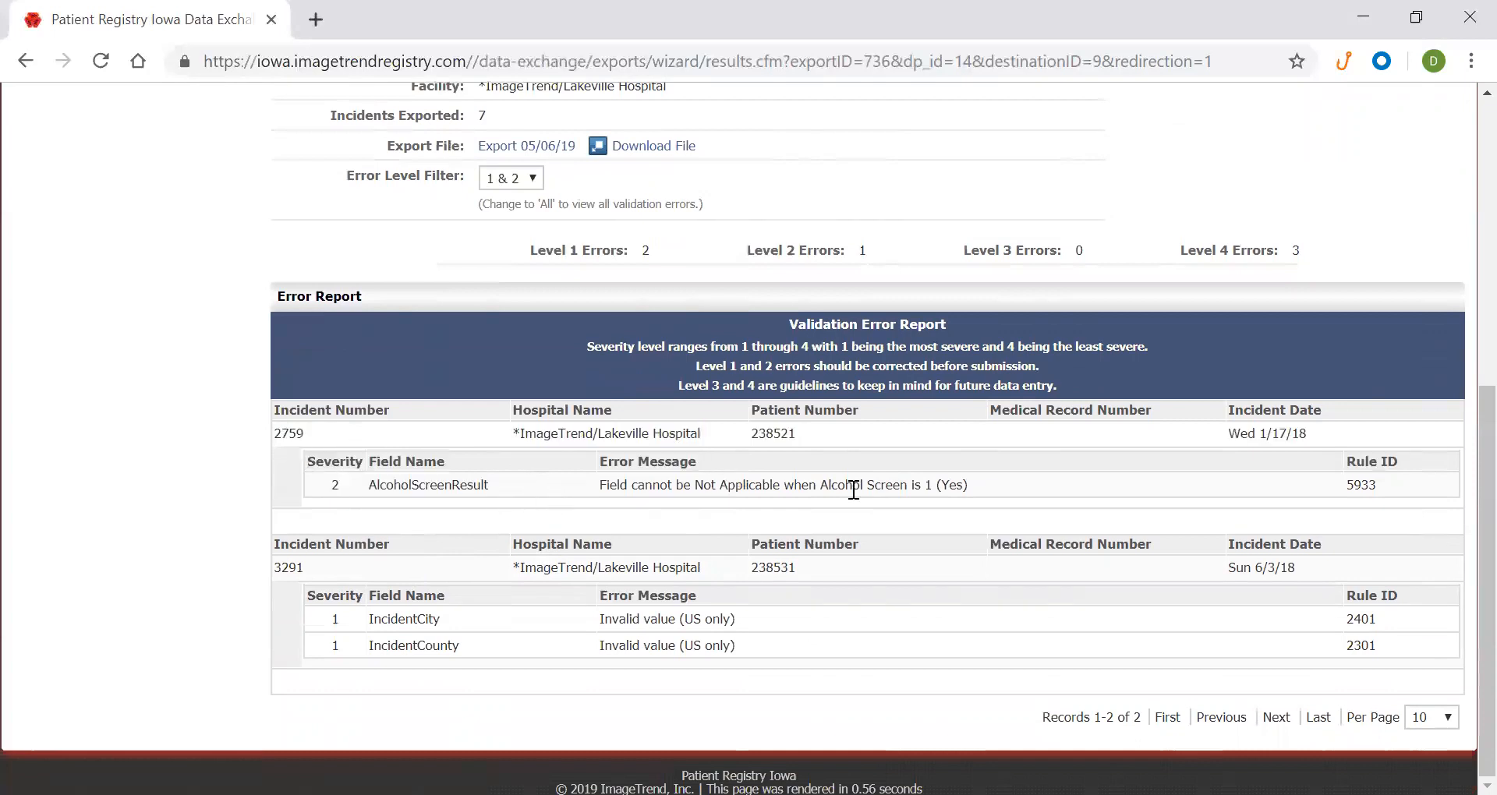
{"action": "left_click_drag", "start_coordinate": [800, 472], "coordinate": [271, 421]}
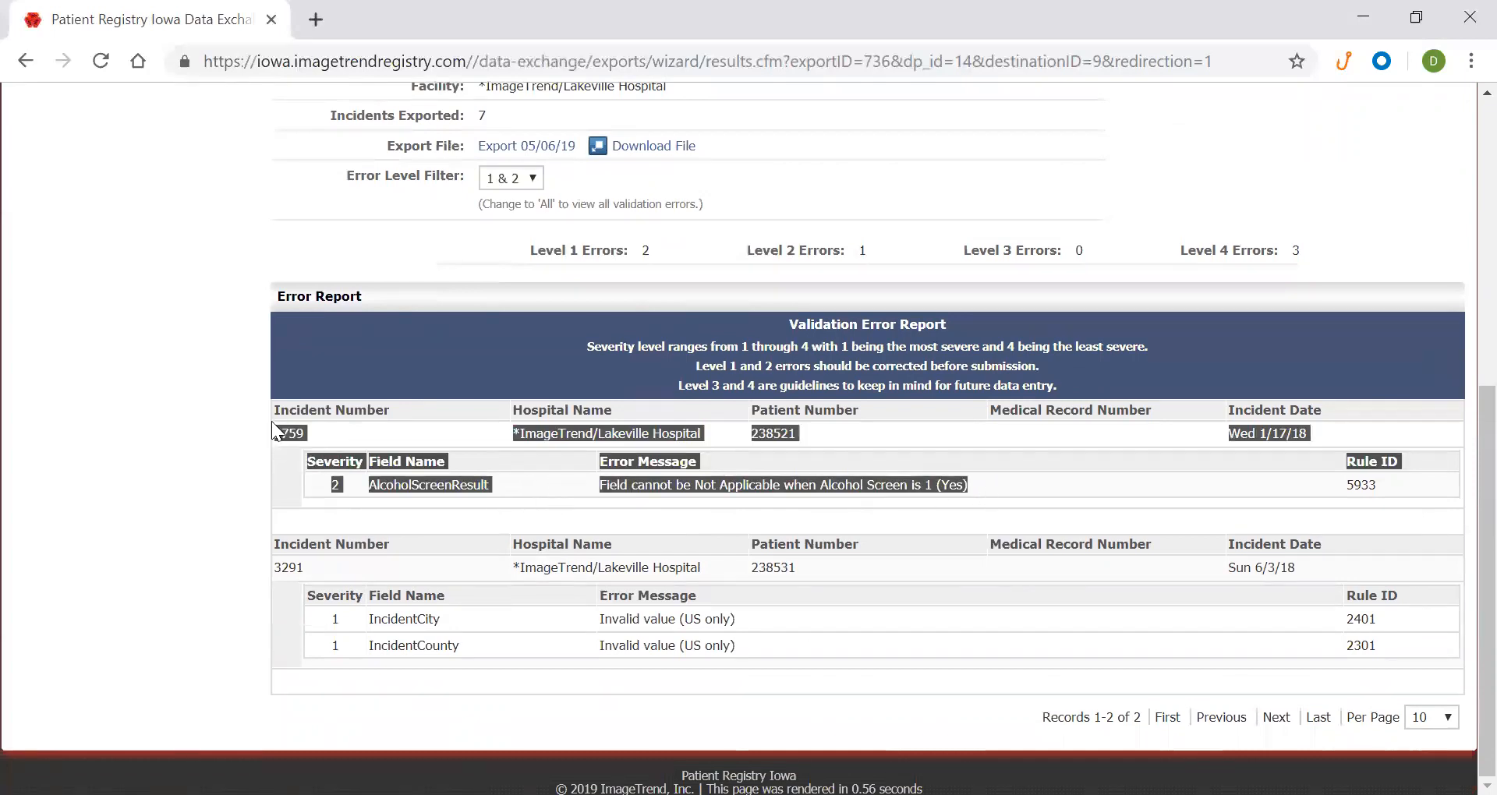
{"action": "left_click", "coordinate": [403, 487]}
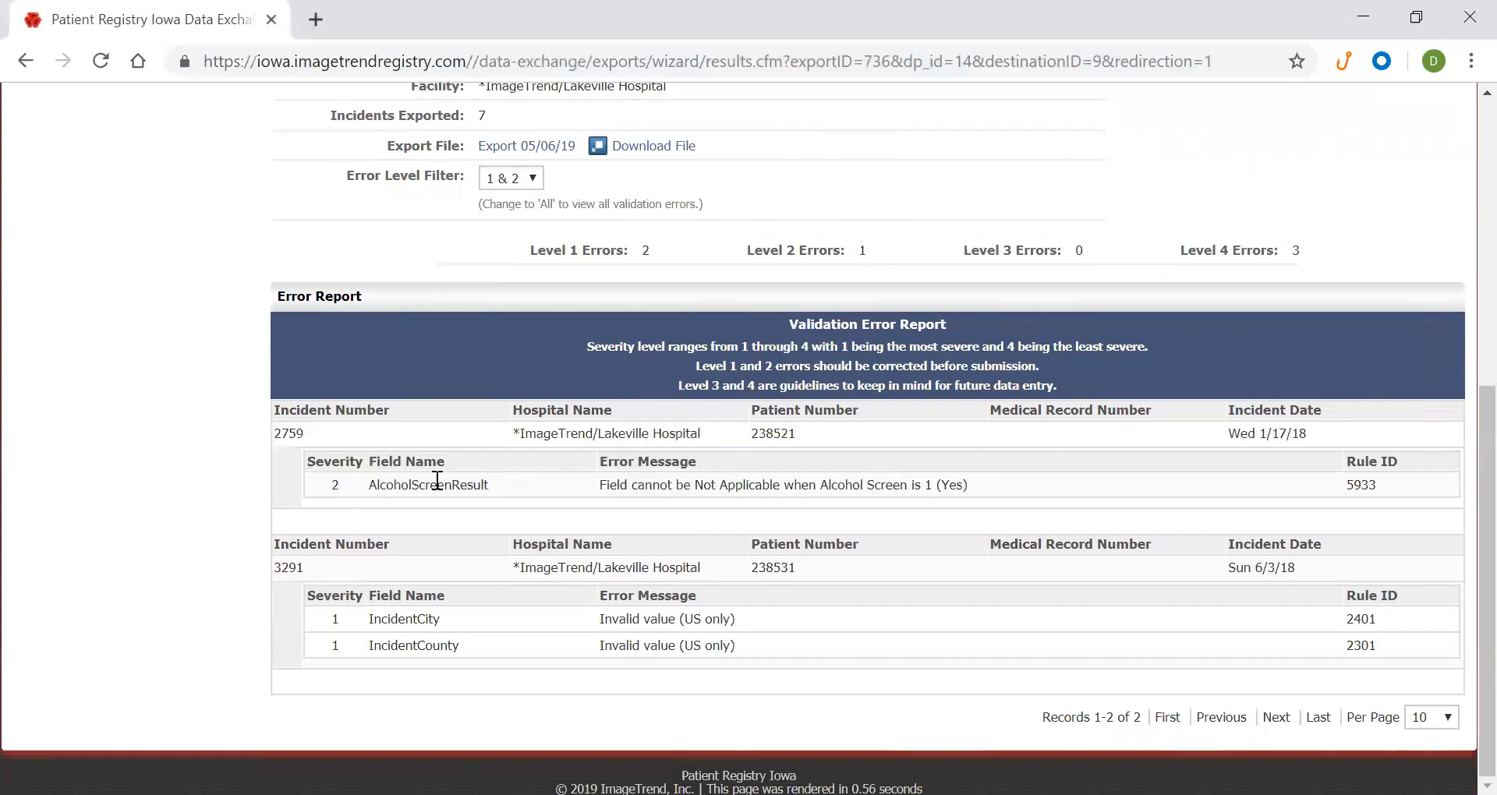
{"action": "left_click_drag", "start_coordinate": [651, 485], "coordinate": [939, 503]}
{"action": "left_click", "coordinate": [927, 485]}
{"action": "left_click_drag", "start_coordinate": [276, 568], "coordinate": [756, 643]}
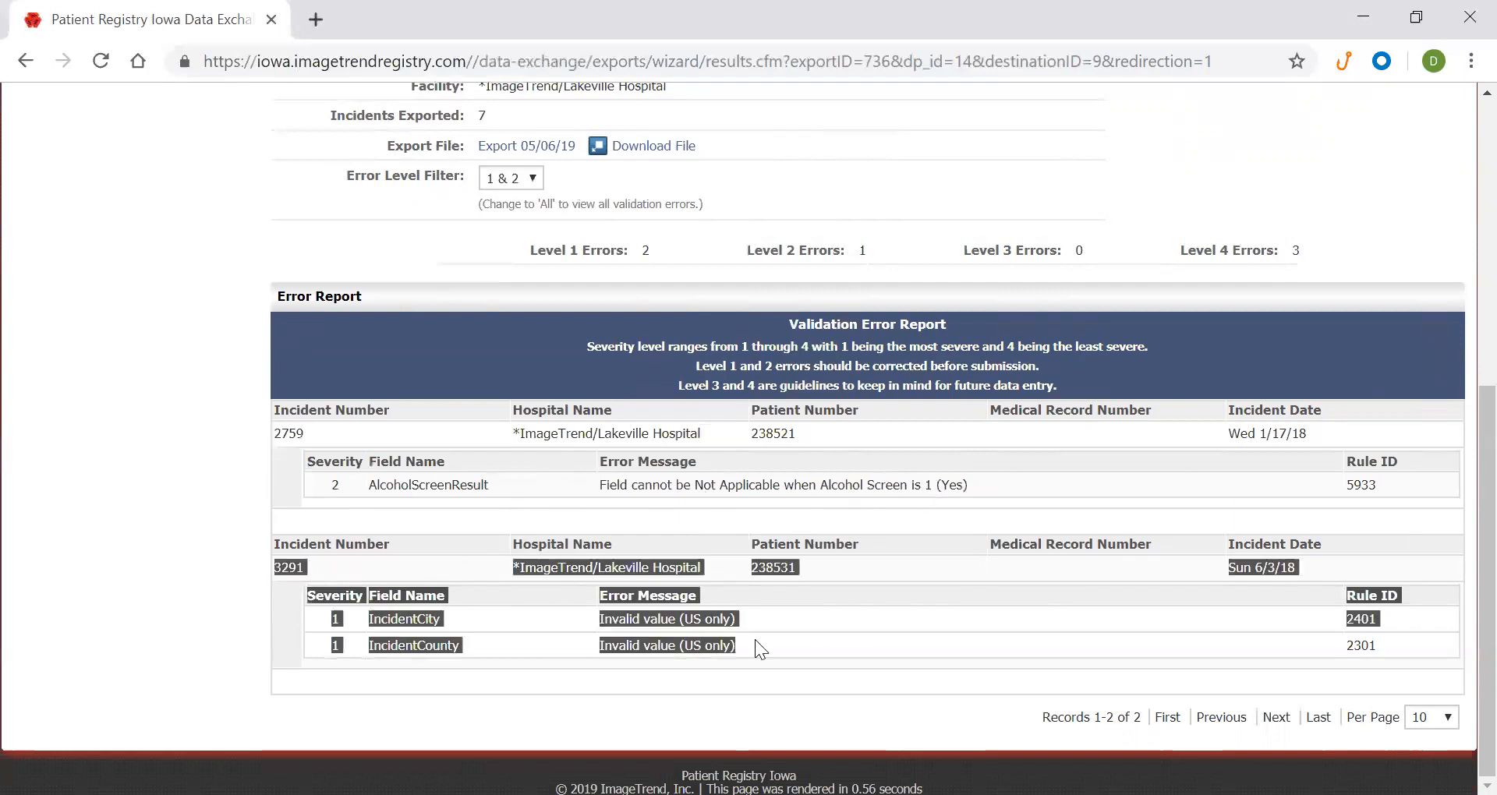
{"action": "left_click", "coordinate": [756, 641]}
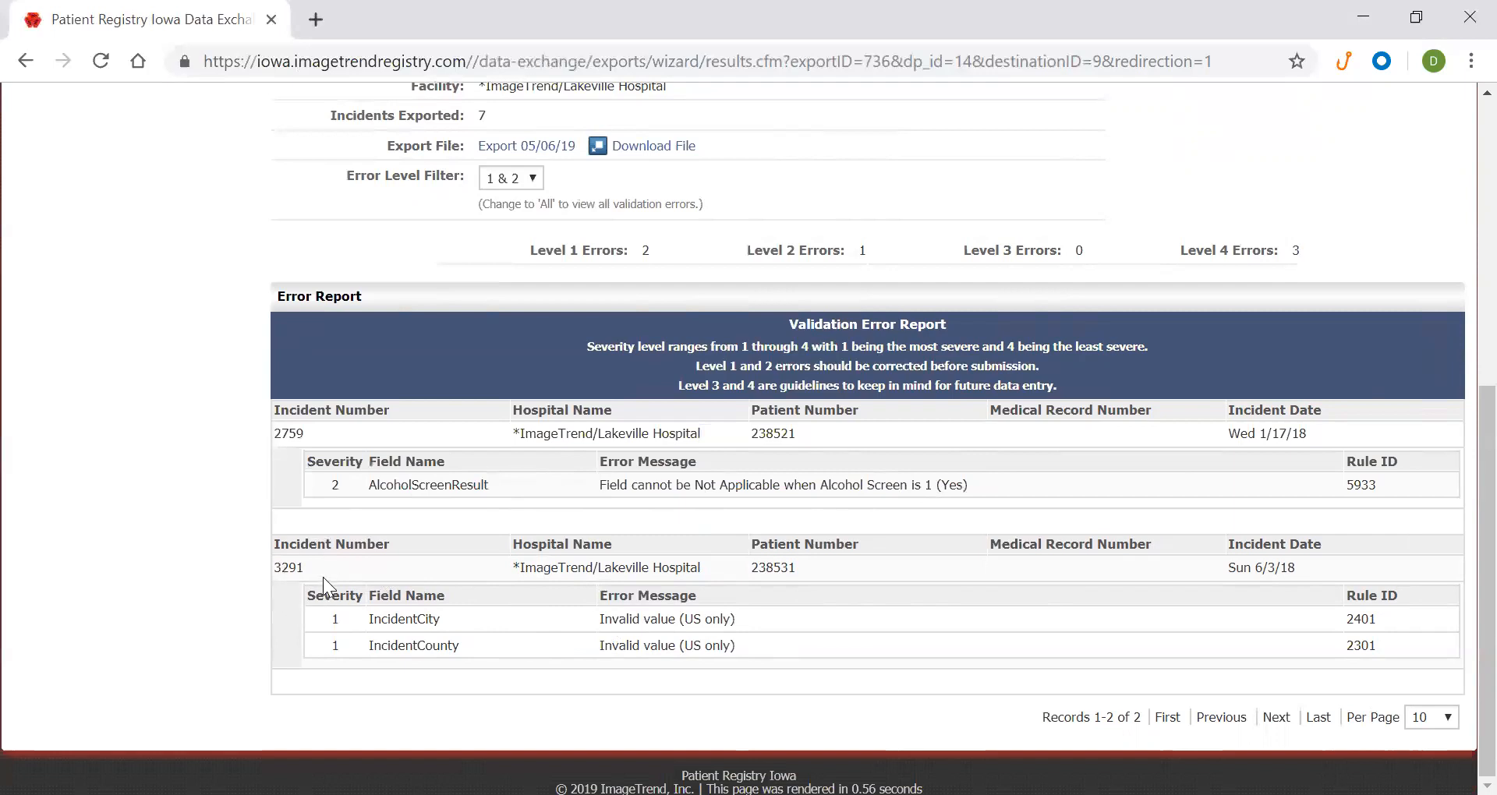
{"action": "double_click", "coordinate": [290, 567]}
{"action": "right_click", "coordinate": [290, 567]}
{"action": "left_click", "coordinate": [343, 586]}
{"action": "left_click", "coordinate": [339, 590]}
{"action": "scroll", "coordinate": [339, 590], "scroll_direction": "up", "scroll_amount": 7}
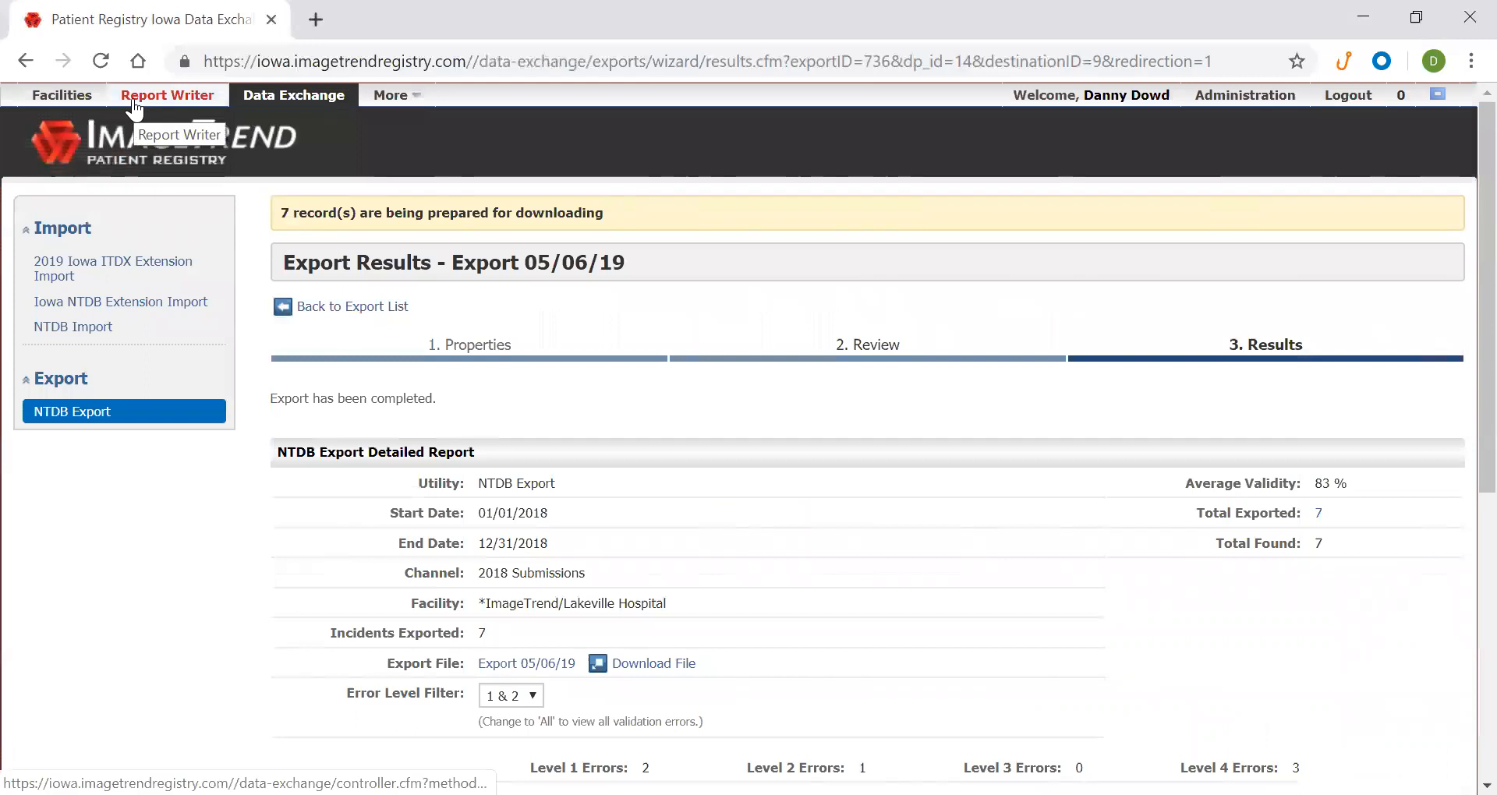
{"action": "right_click", "coordinate": [91, 95]}
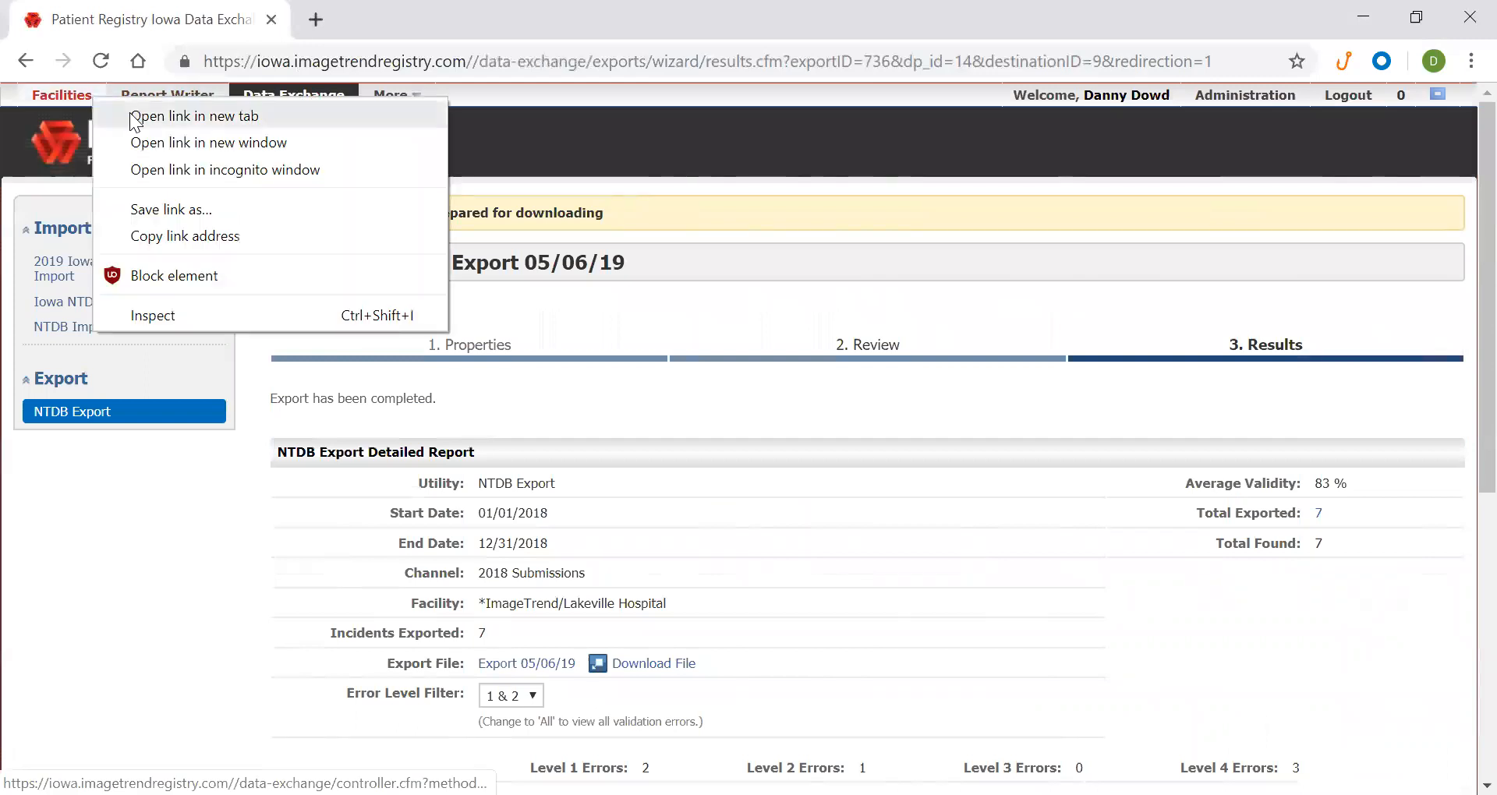
{"action": "left_click", "coordinate": [134, 117]}
{"action": "left_click", "coordinate": [335, 43]}
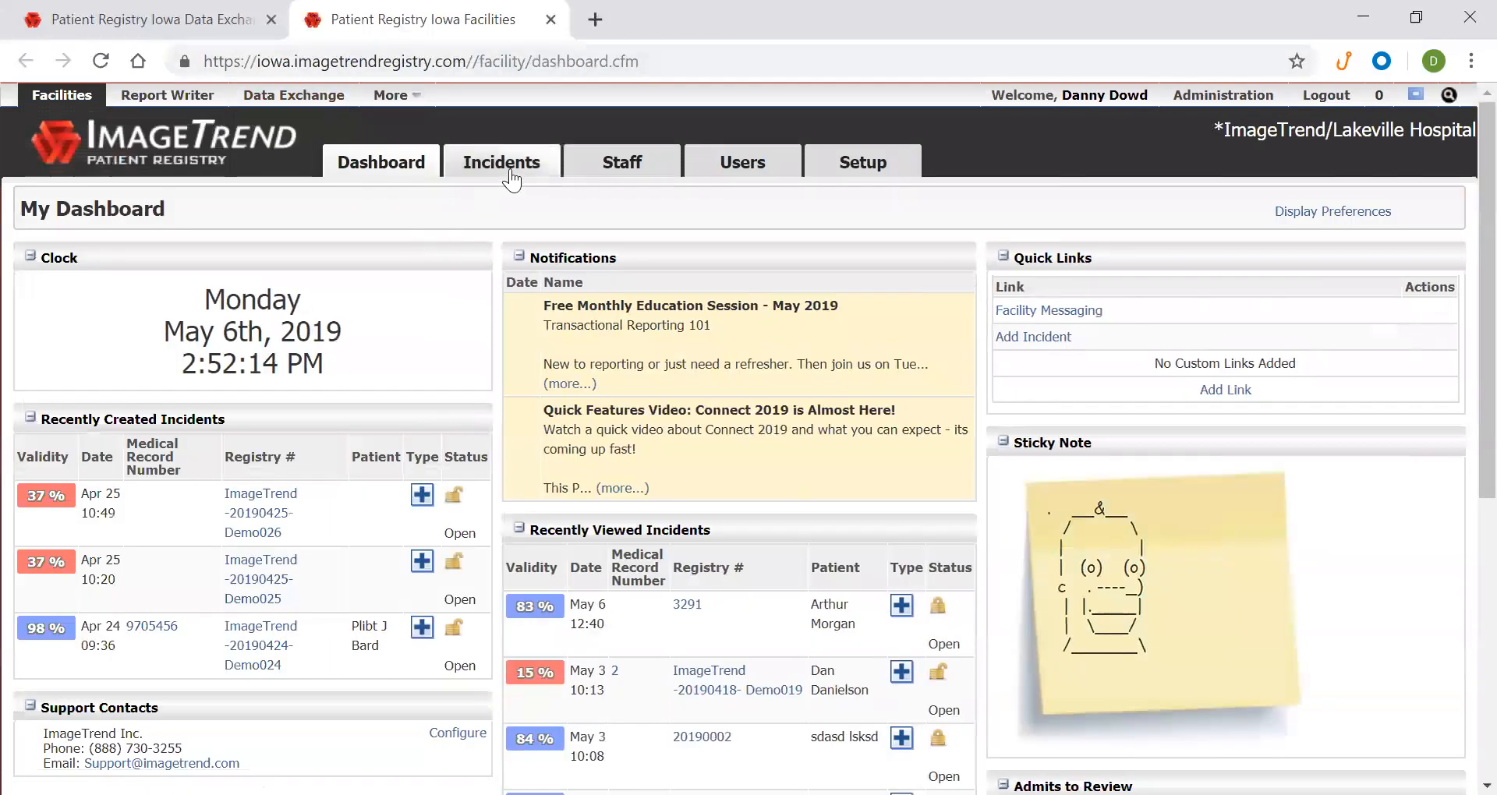
{"action": "left_click", "coordinate": [505, 179]}
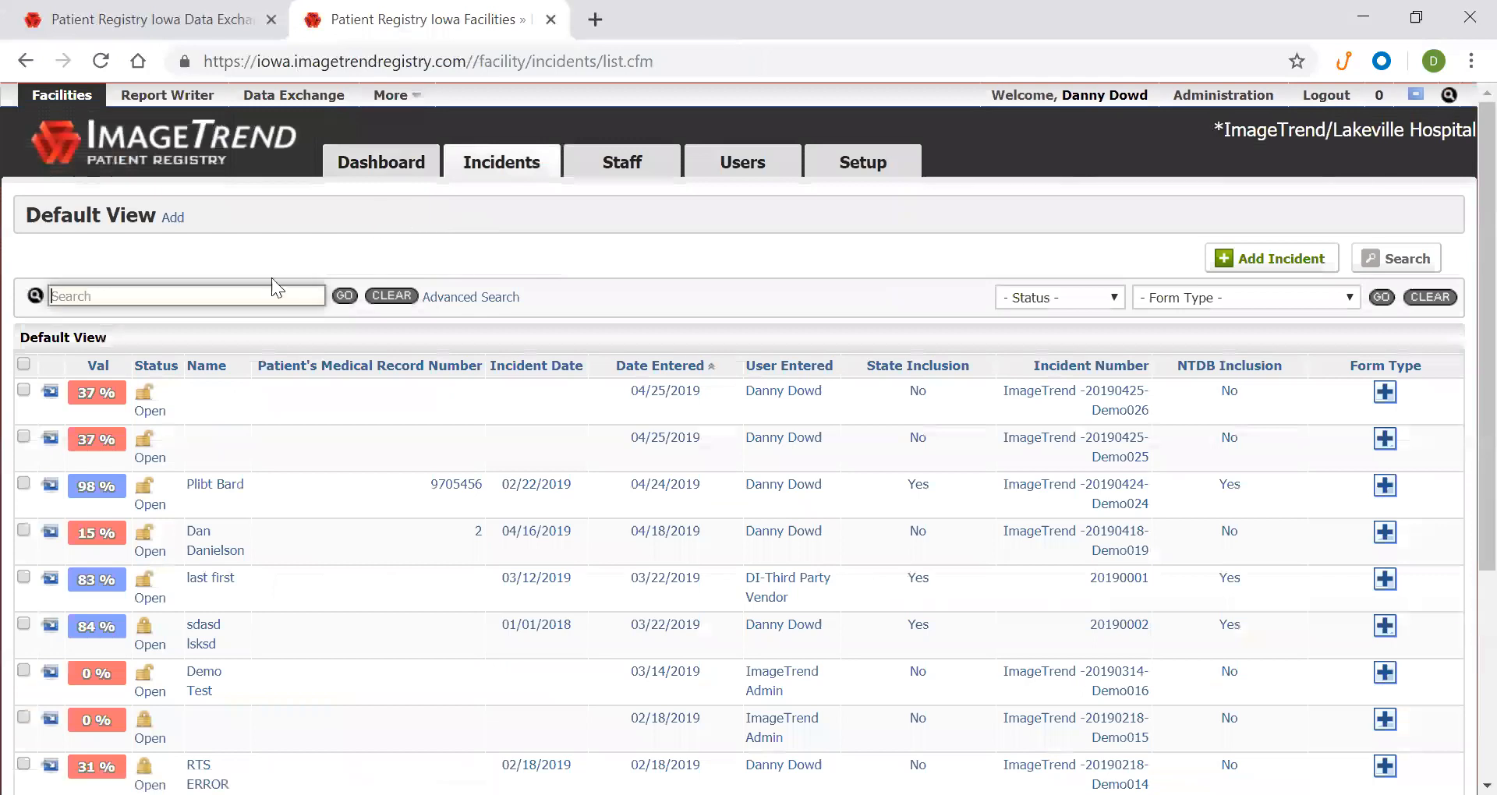
{"action": "right_click", "coordinate": [270, 290]}
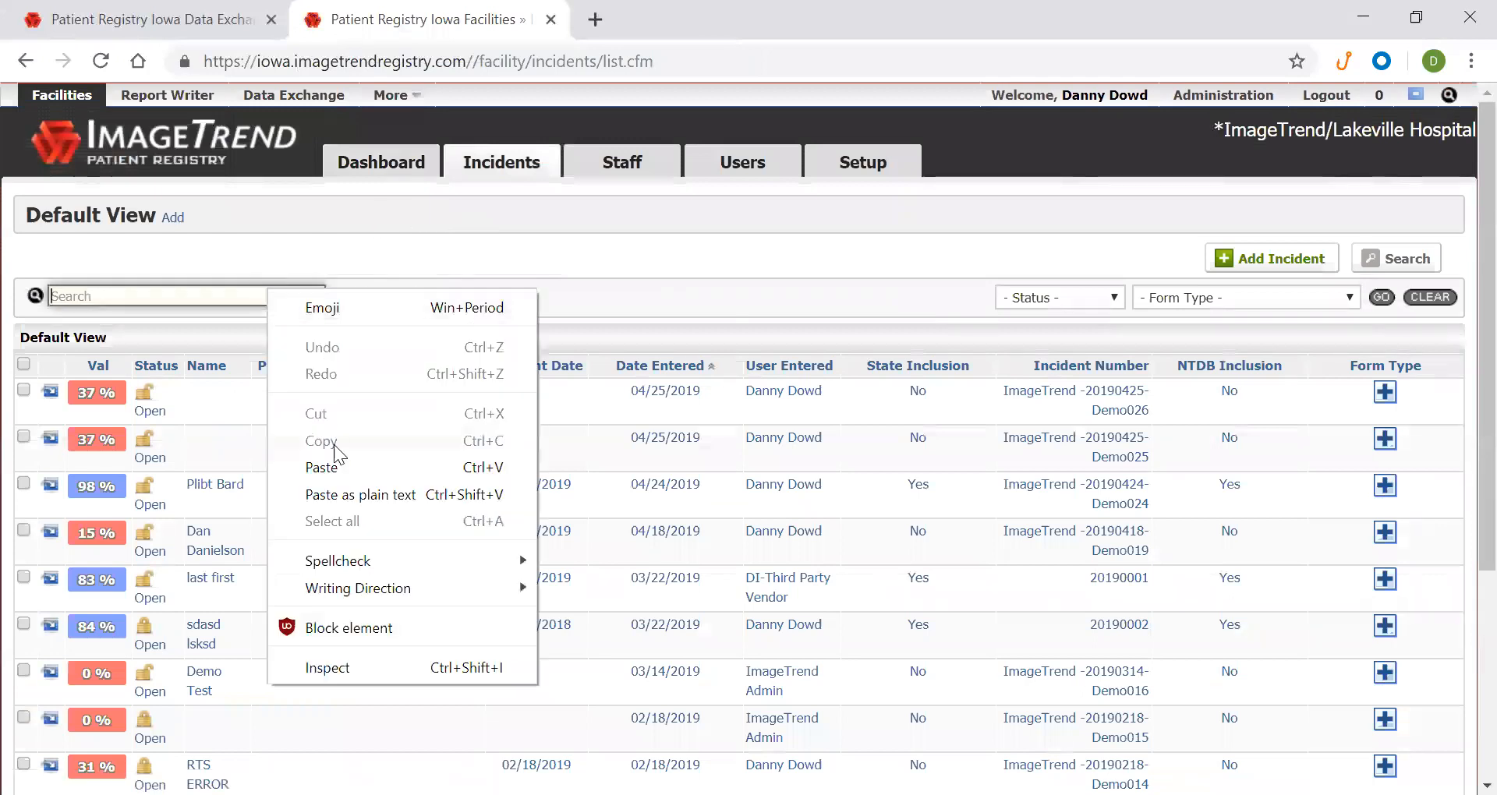
{"action": "left_click", "coordinate": [333, 466]}
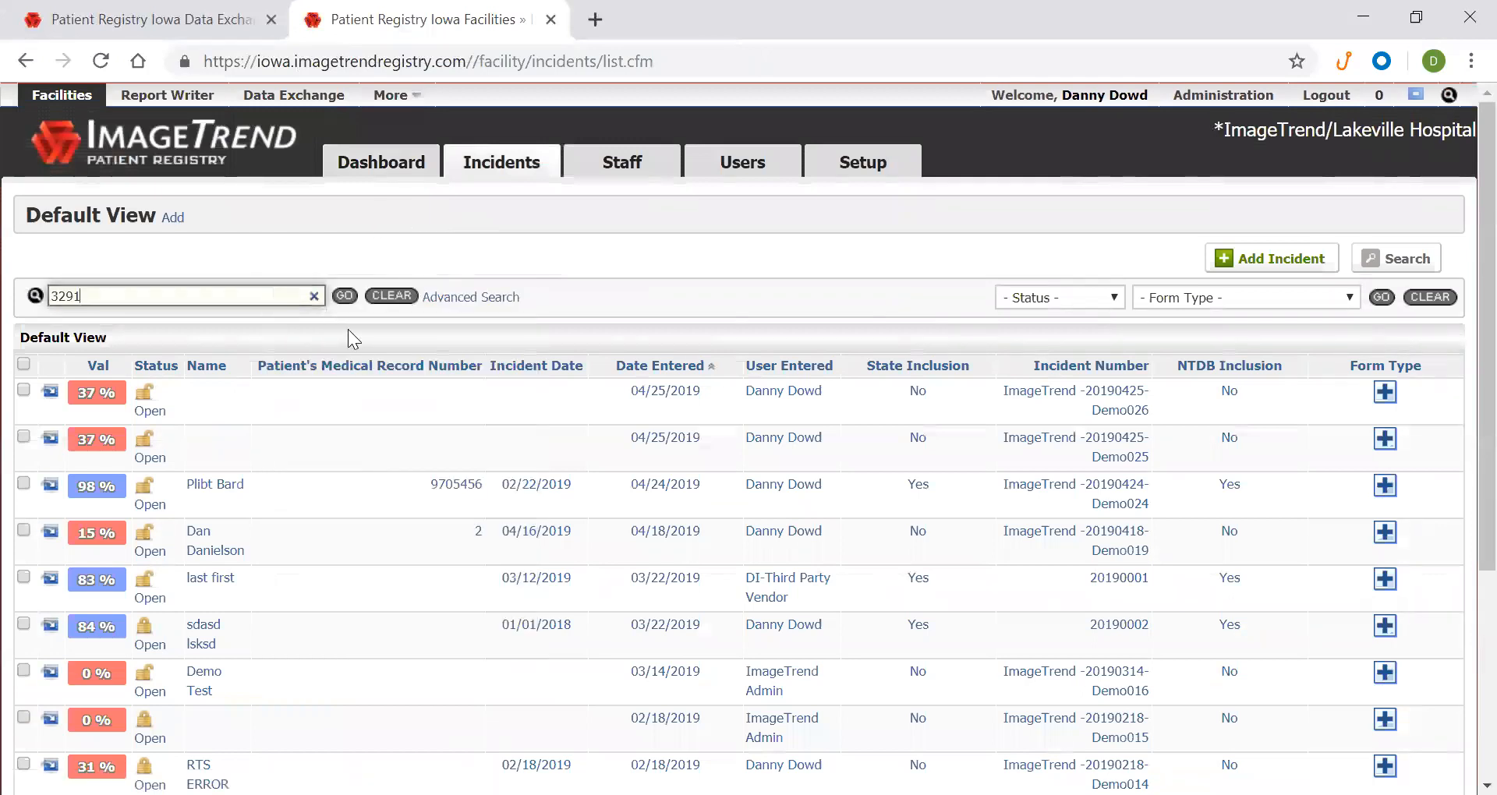
{"action": "left_click", "coordinate": [344, 295]}
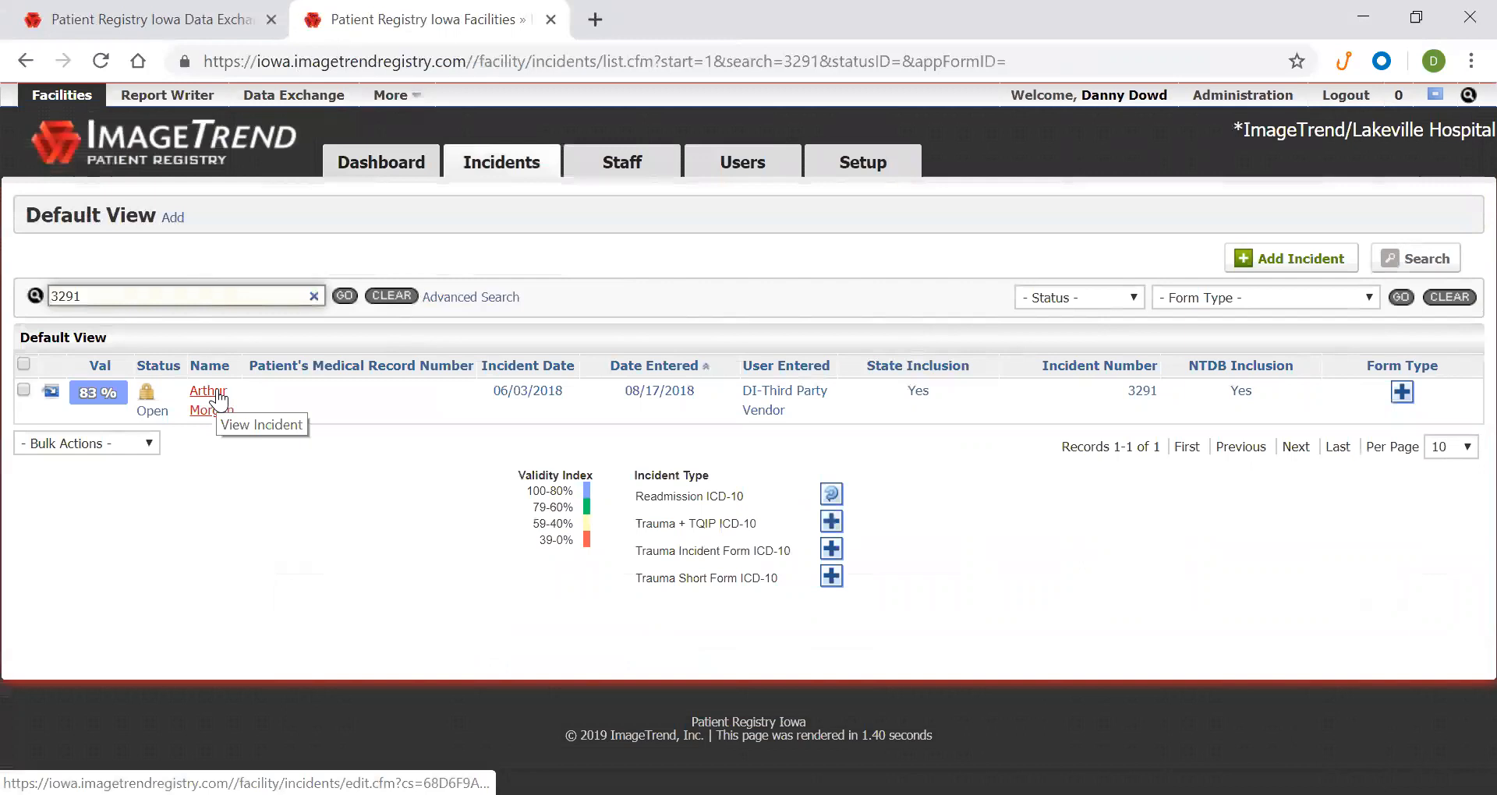
{"action": "left_click", "coordinate": [219, 400]}
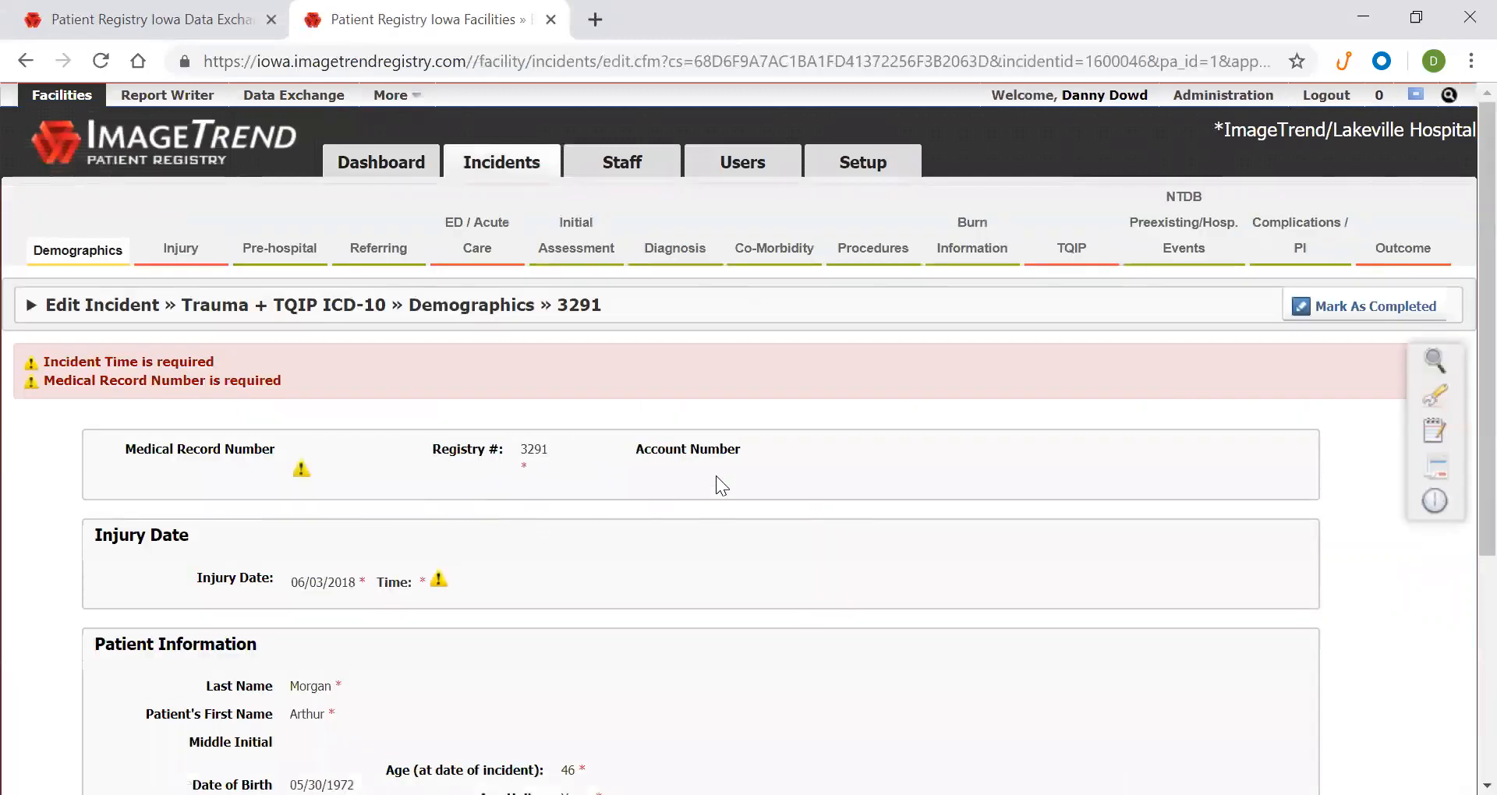
{"action": "scroll", "coordinate": [733, 478], "scroll_direction": "down", "scroll_amount": 5}
{"action": "scroll", "coordinate": [755, 480], "scroll_direction": "up", "scroll_amount": 5}
Recheck its IncidentCity and IncidentCounty errors in the export tab, then return to the incident's edit page
{"action": "left_click", "coordinate": [97, 16]}
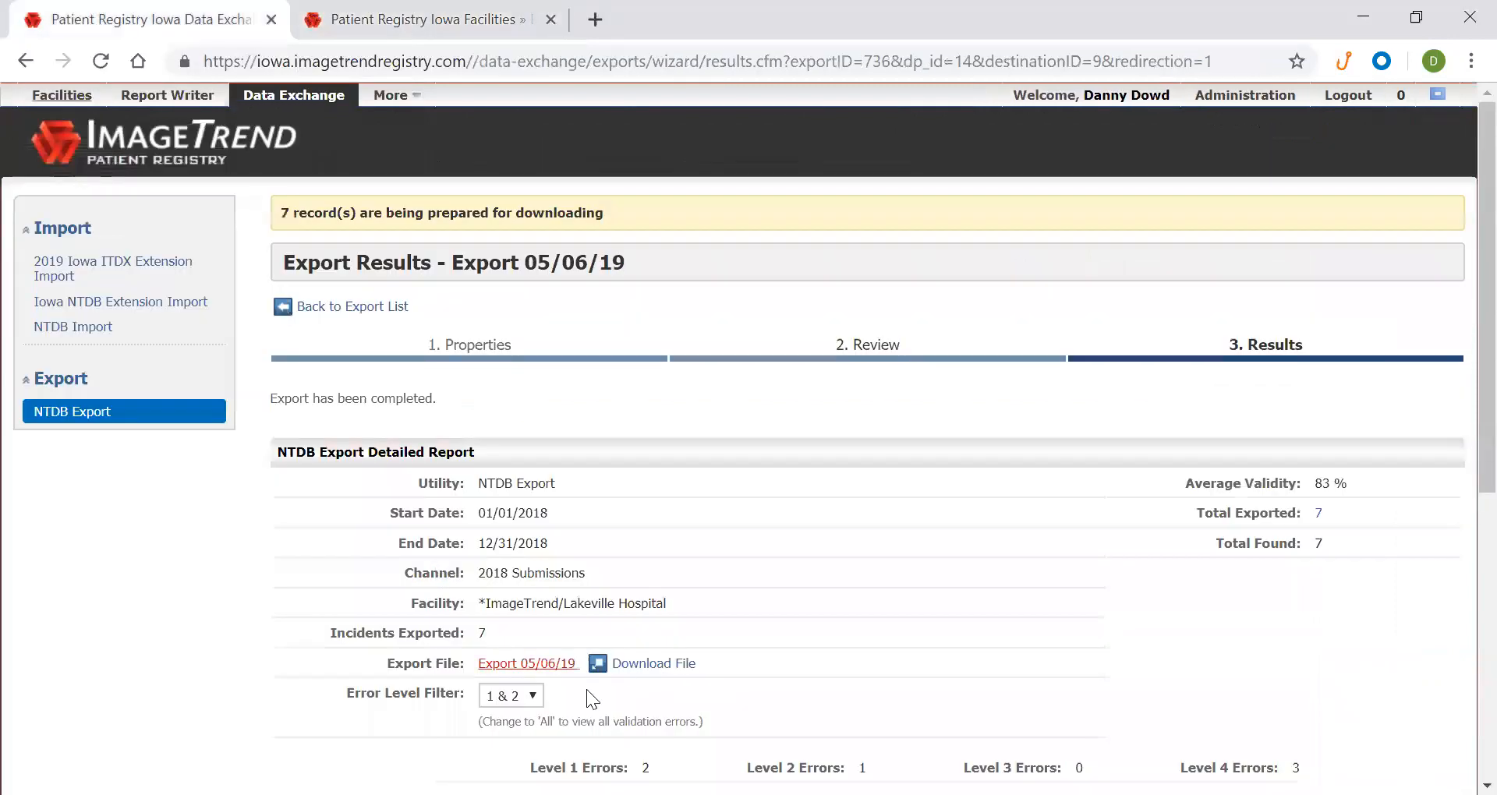
{"action": "scroll", "coordinate": [398, 621], "scroll_direction": "down", "scroll_amount": 5}
{"action": "left_click_drag", "start_coordinate": [531, 634], "coordinate": [605, 648]}
{"action": "left_click", "coordinate": [605, 647]}
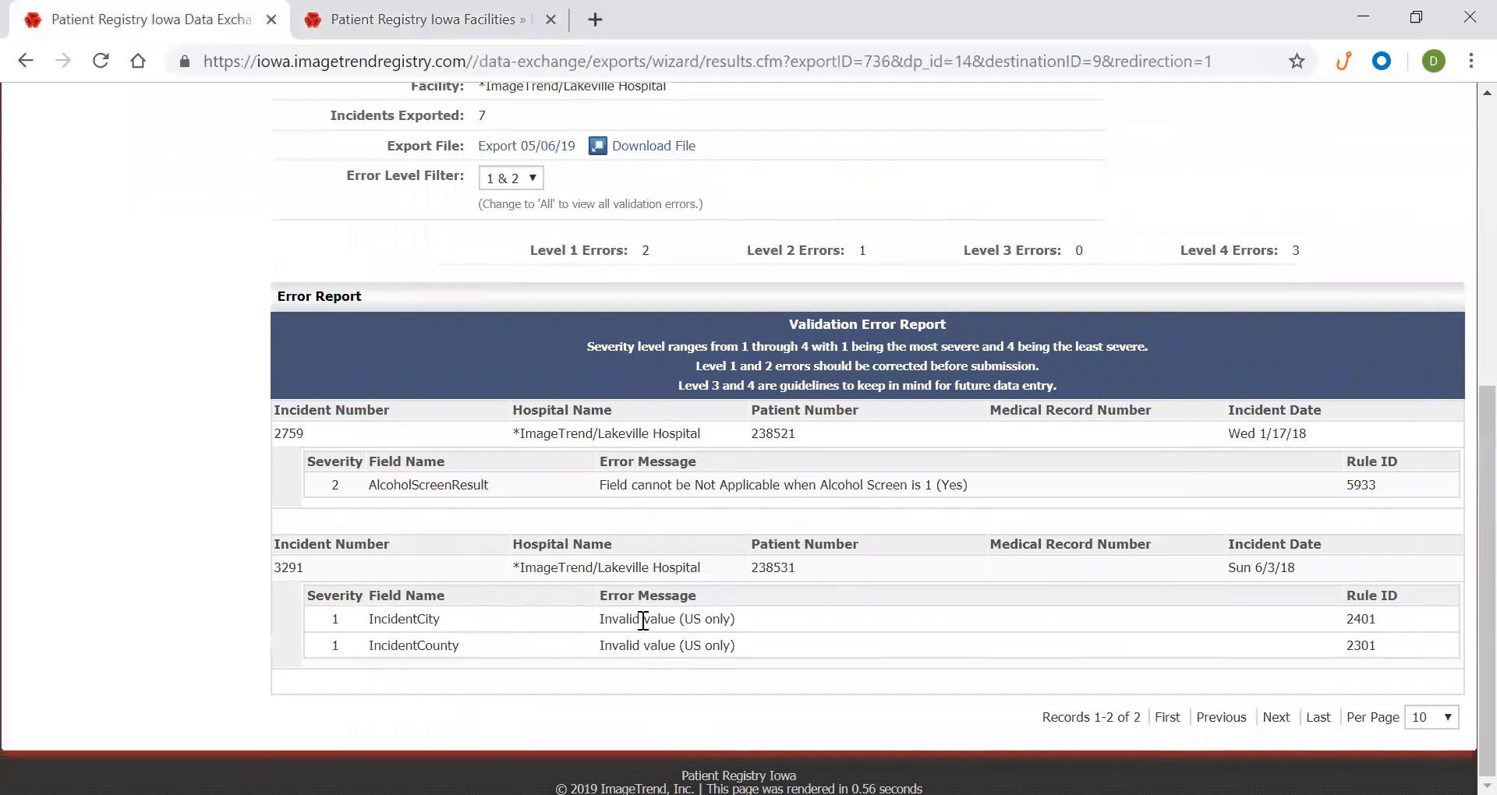
{"action": "left_click", "coordinate": [391, 22]}
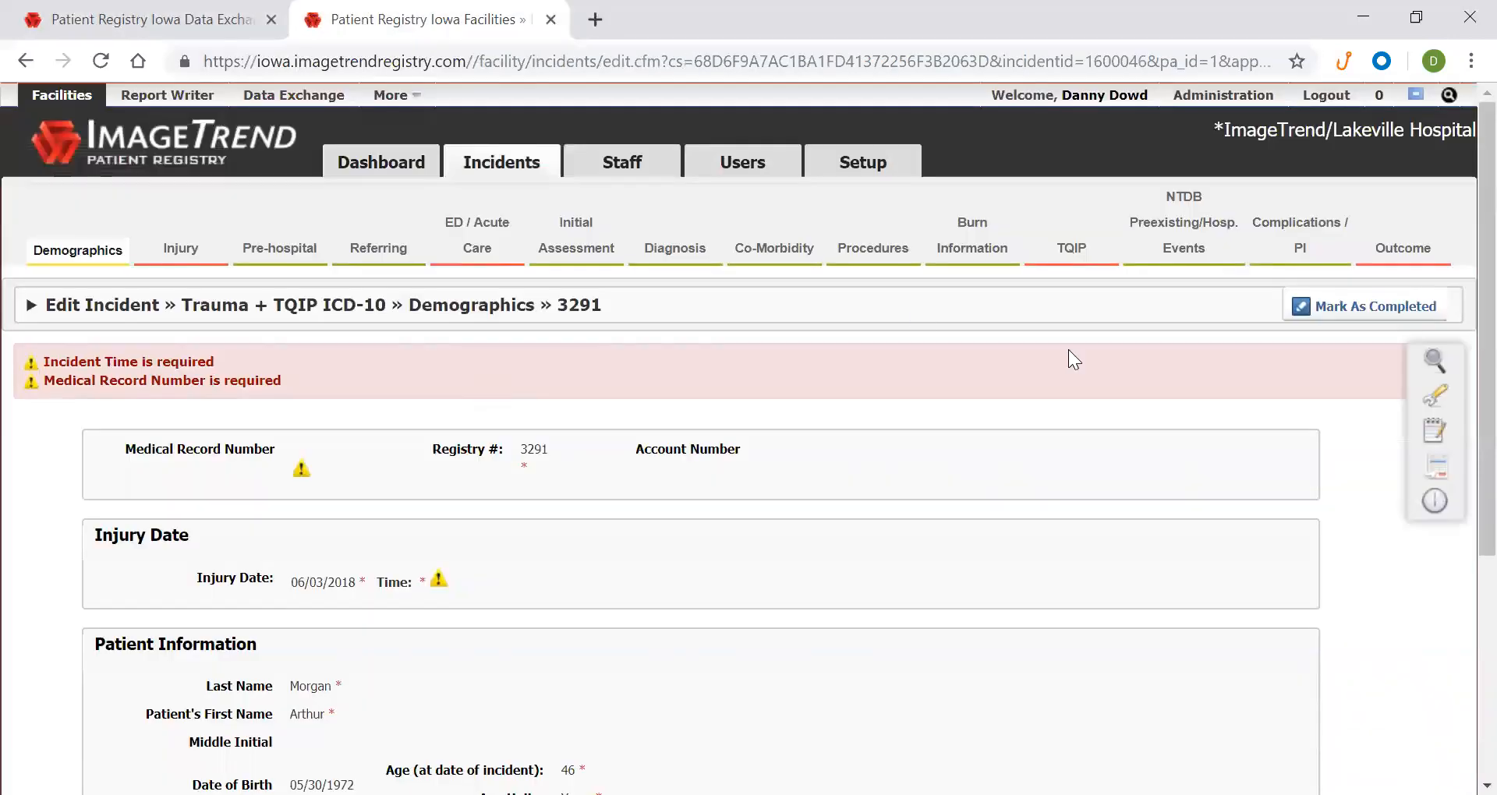
{"action": "left_click", "coordinate": [1433, 395]}
{"action": "left_click", "coordinate": [1361, 400]}
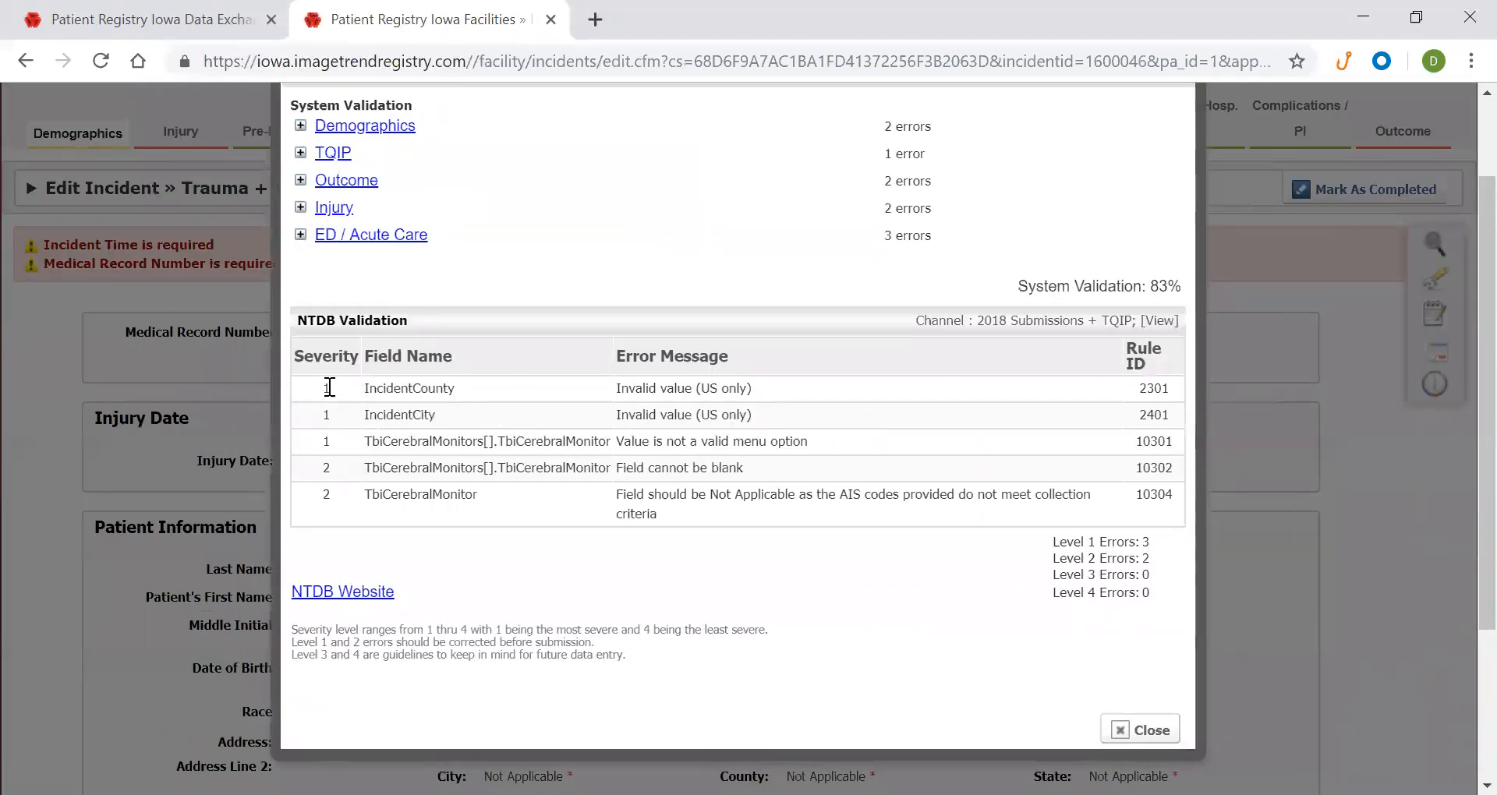
{"action": "left_click_drag", "start_coordinate": [326, 387], "coordinate": [1176, 496]}
{"action": "scroll", "coordinate": [967, 472], "scroll_direction": "up", "scroll_amount": 2}
{"action": "scroll", "coordinate": [913, 467], "scroll_direction": "down", "scroll_amount": 4}
{"action": "scroll", "coordinate": [914, 467], "scroll_direction": "up", "scroll_amount": 4}
{"action": "scroll", "coordinate": [914, 467], "scroll_direction": "down", "scroll_amount": 1}
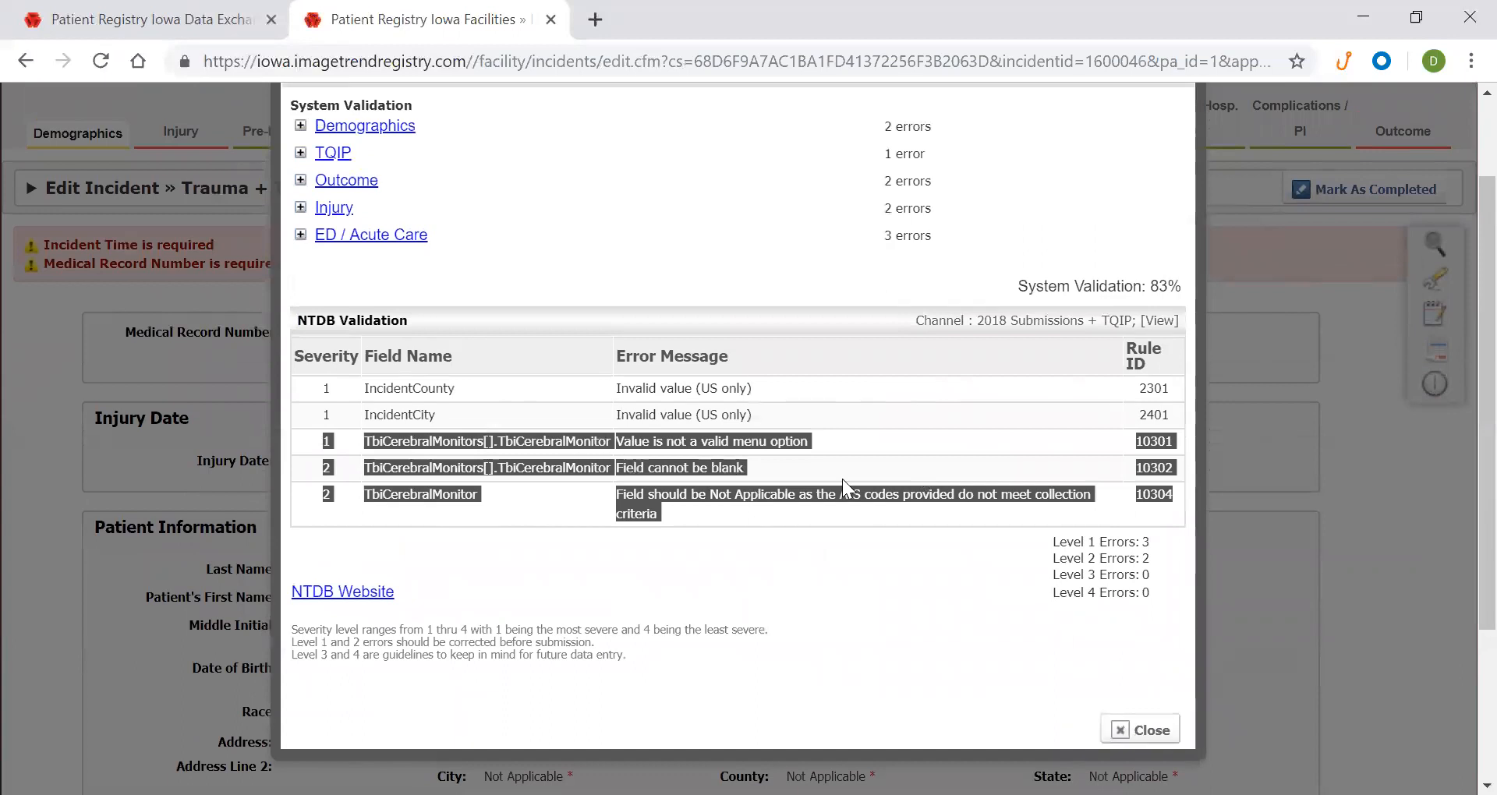
{"action": "left_click", "coordinate": [1134, 730]}
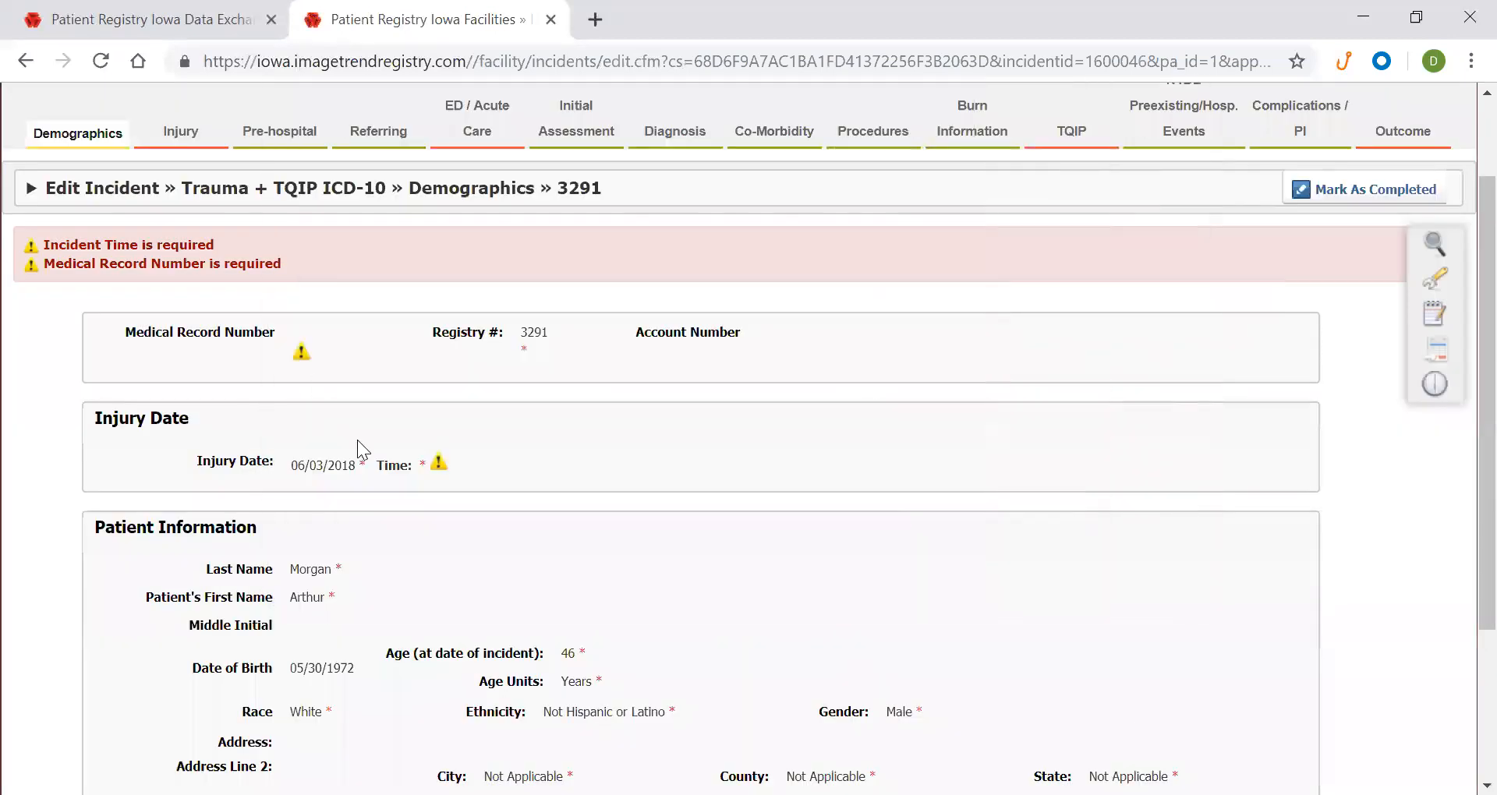
{"action": "left_click", "coordinate": [139, 19]}
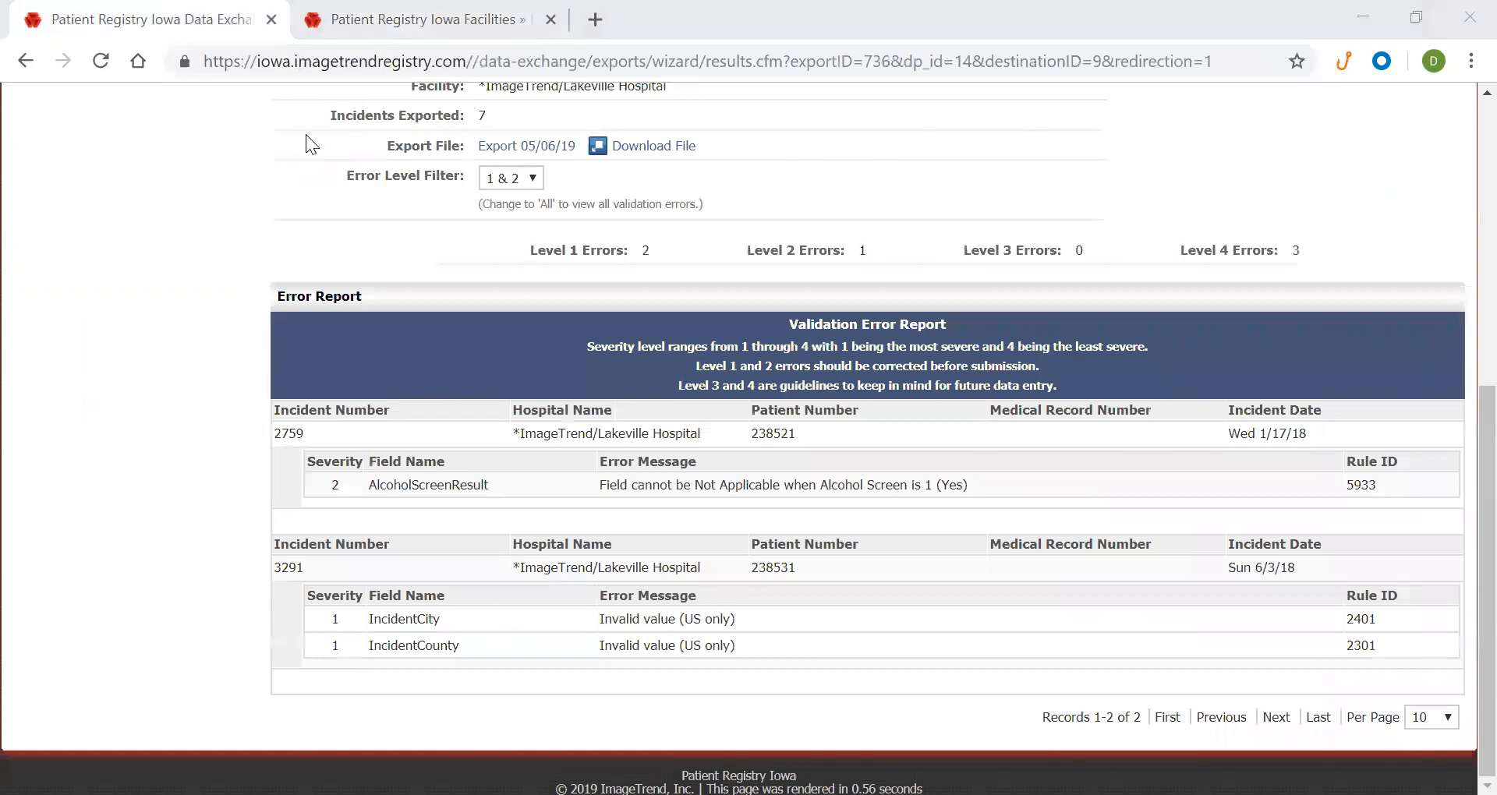
{"action": "left_click", "coordinate": [421, 19]}
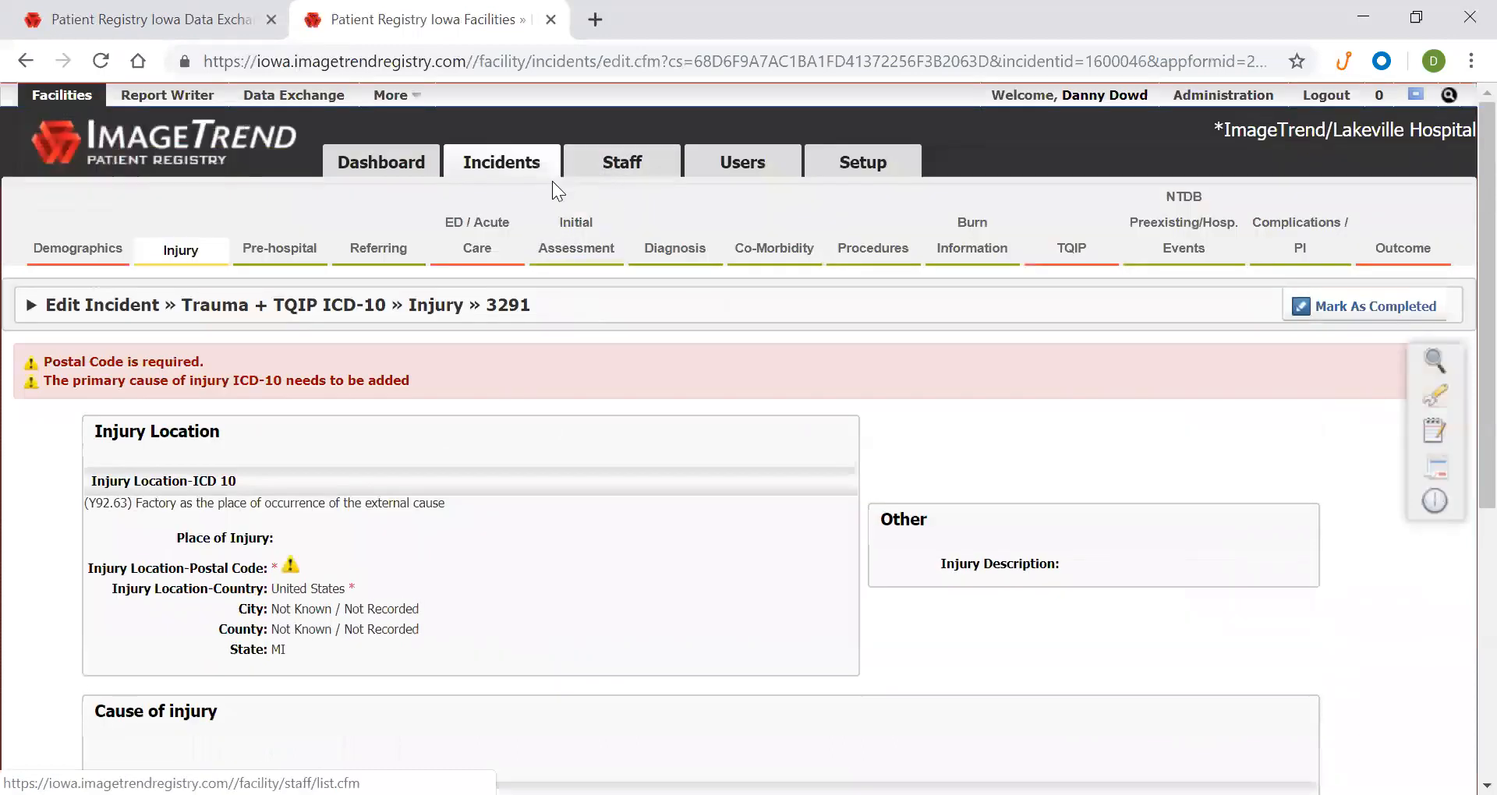
{"action": "scroll", "coordinate": [676, 329], "scroll_direction": "down", "scroll_amount": 3}
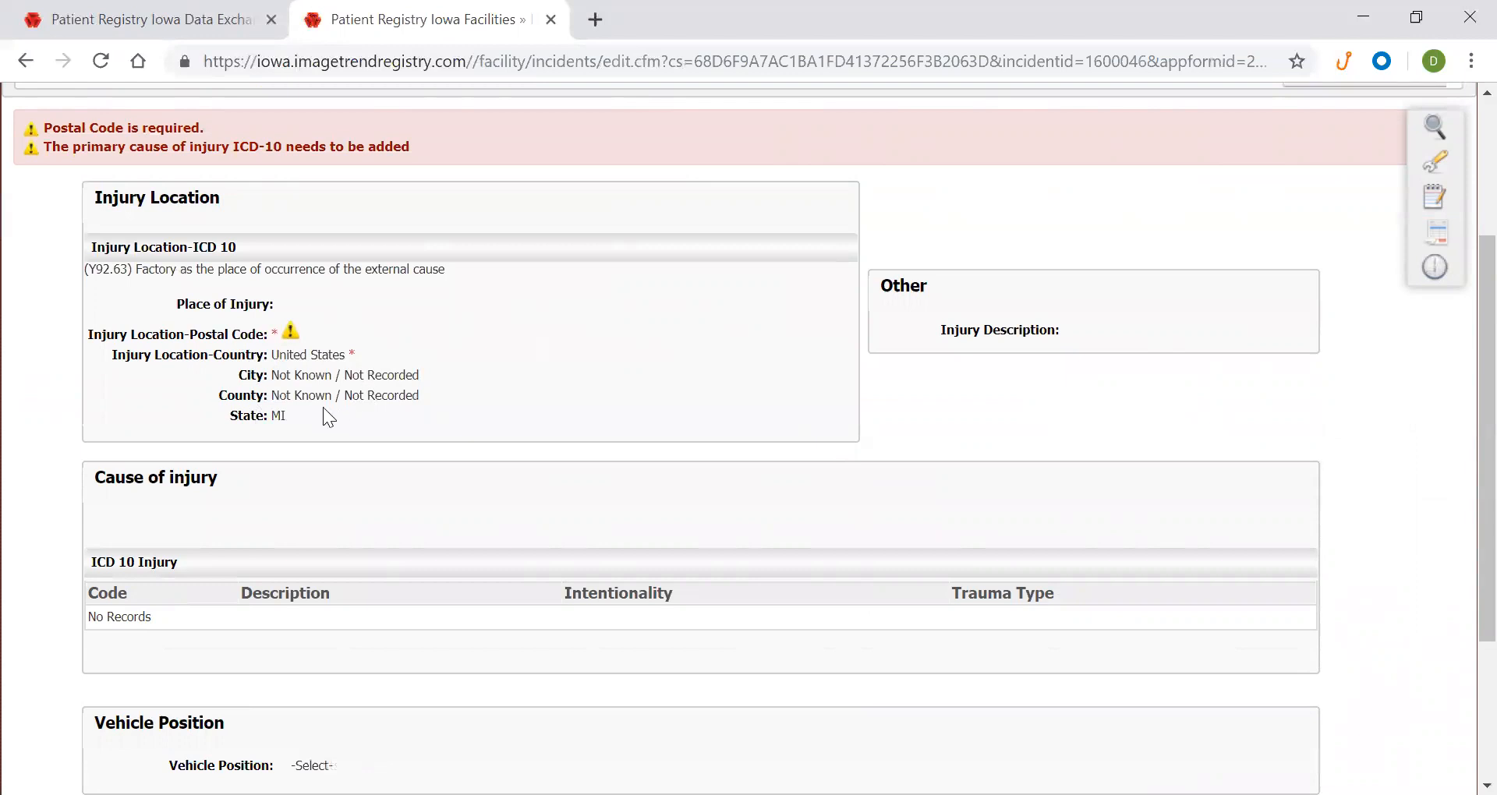
{"action": "left_click_drag", "start_coordinate": [269, 399], "coordinate": [427, 407]}
{"action": "left_click_drag", "start_coordinate": [272, 354], "coordinate": [376, 351]}
{"action": "left_click", "coordinate": [379, 348]}
{"action": "scroll", "coordinate": [387, 348], "scroll_direction": "up", "scroll_amount": 5}
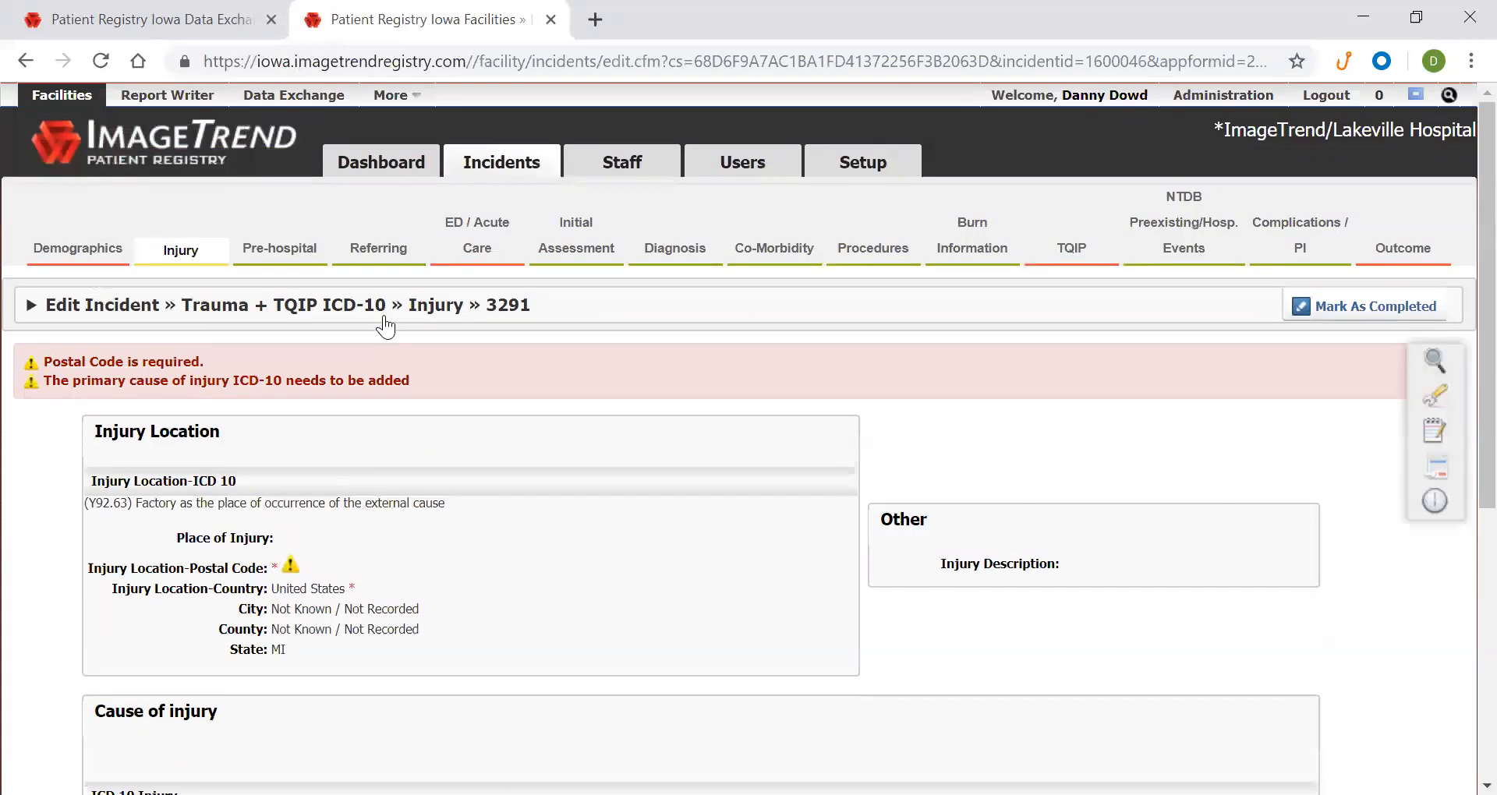
{"action": "left_click", "coordinate": [332, 378]}
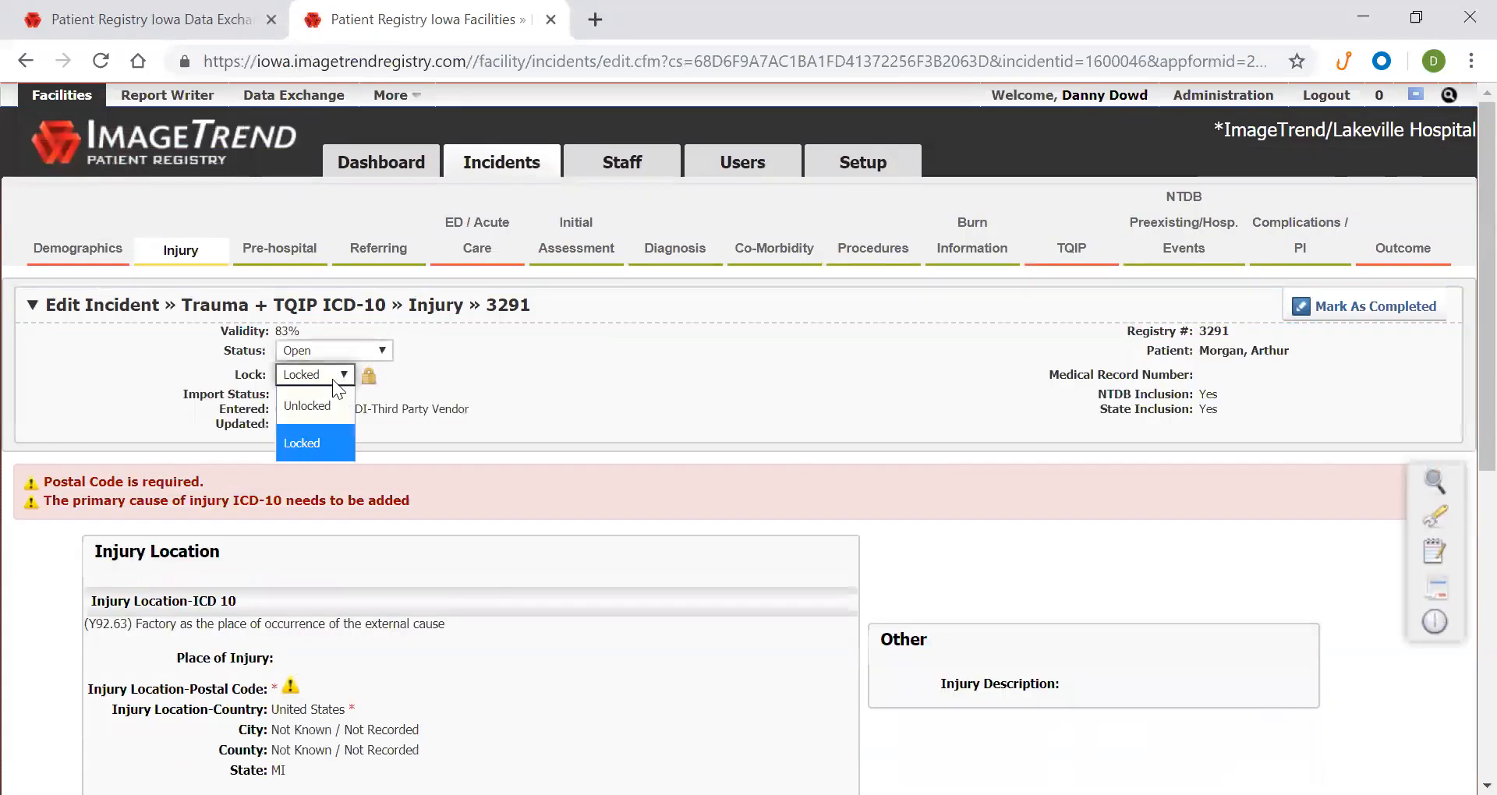
{"action": "left_click", "coordinate": [317, 413]}
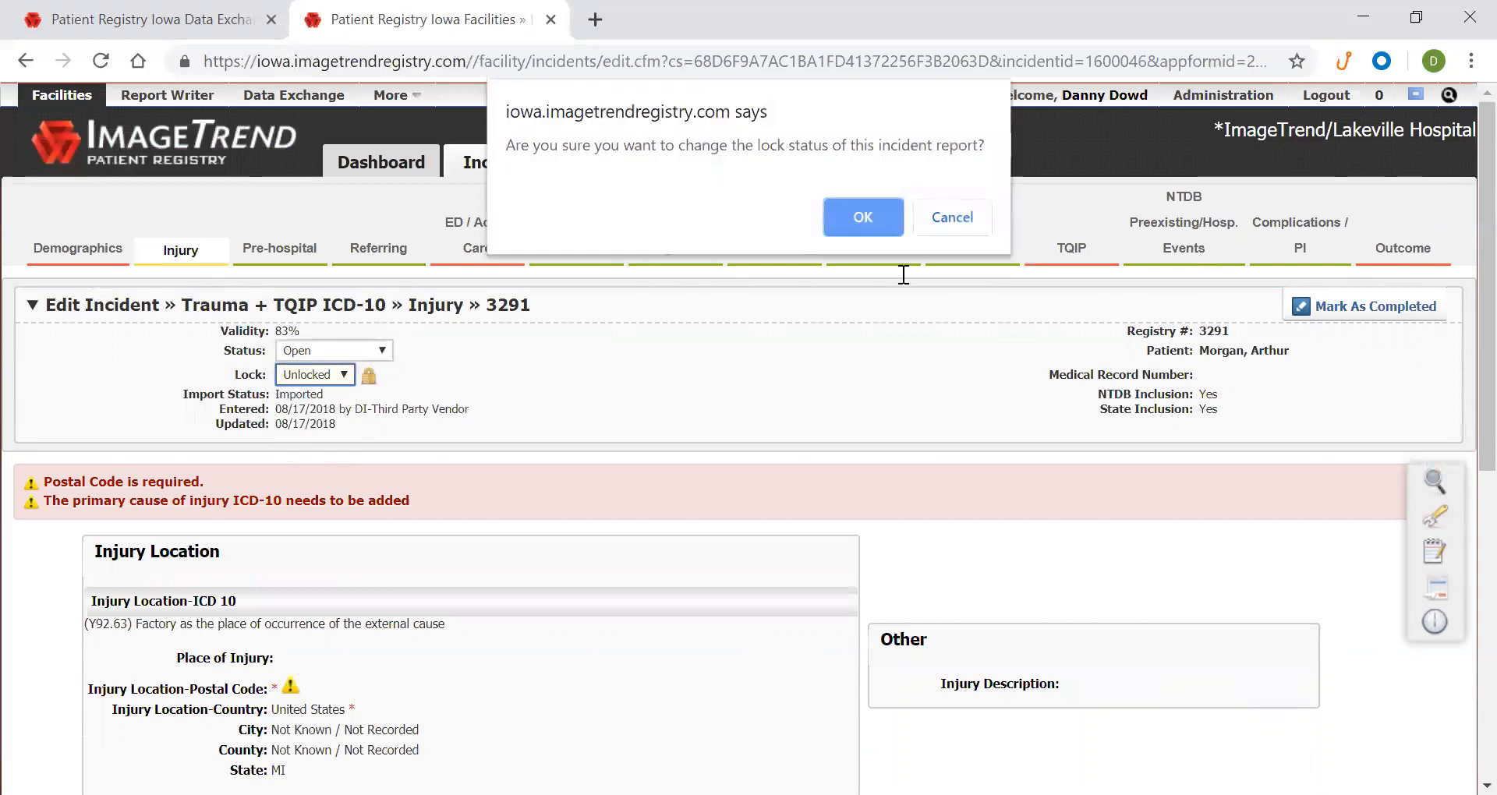
{"action": "left_click", "coordinate": [886, 219]}
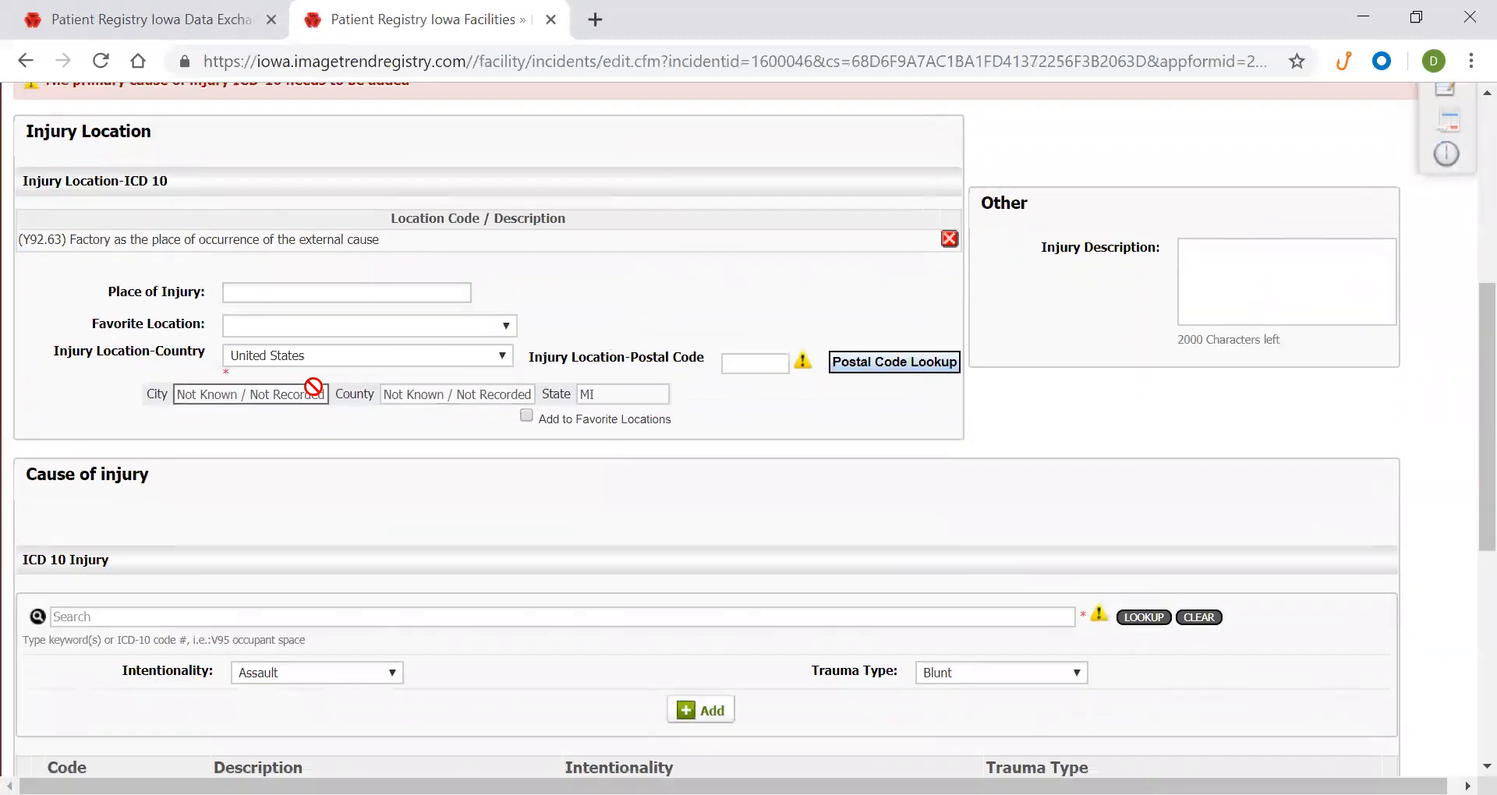
Look up the injury location as 'Grand Rapi', Michigan and apply it without a match
{"action": "left_click", "coordinate": [903, 362]}
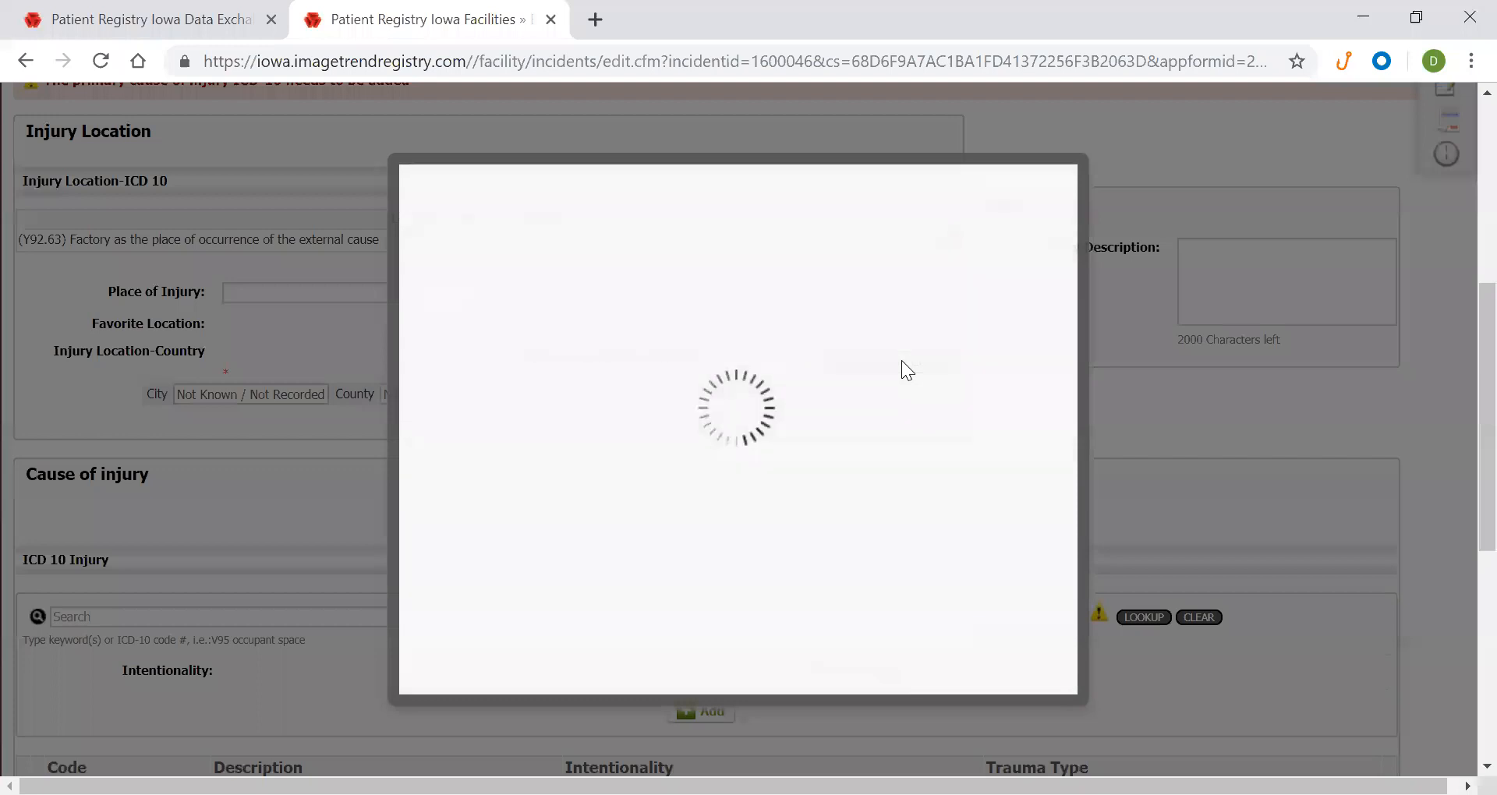
{"action": "left_click", "coordinate": [782, 326]}
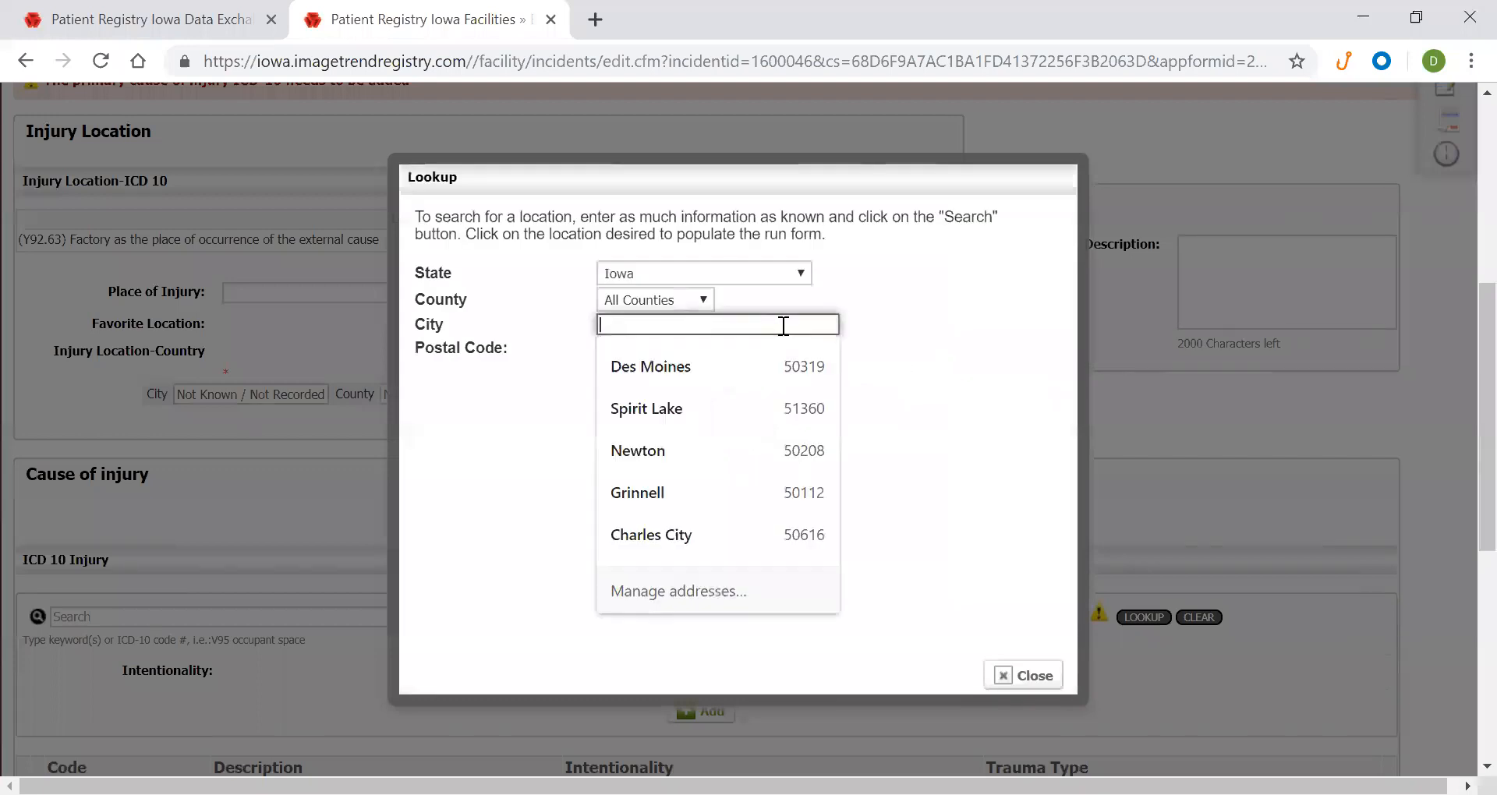
{"action": "type", "text": "Grand Rapids"}
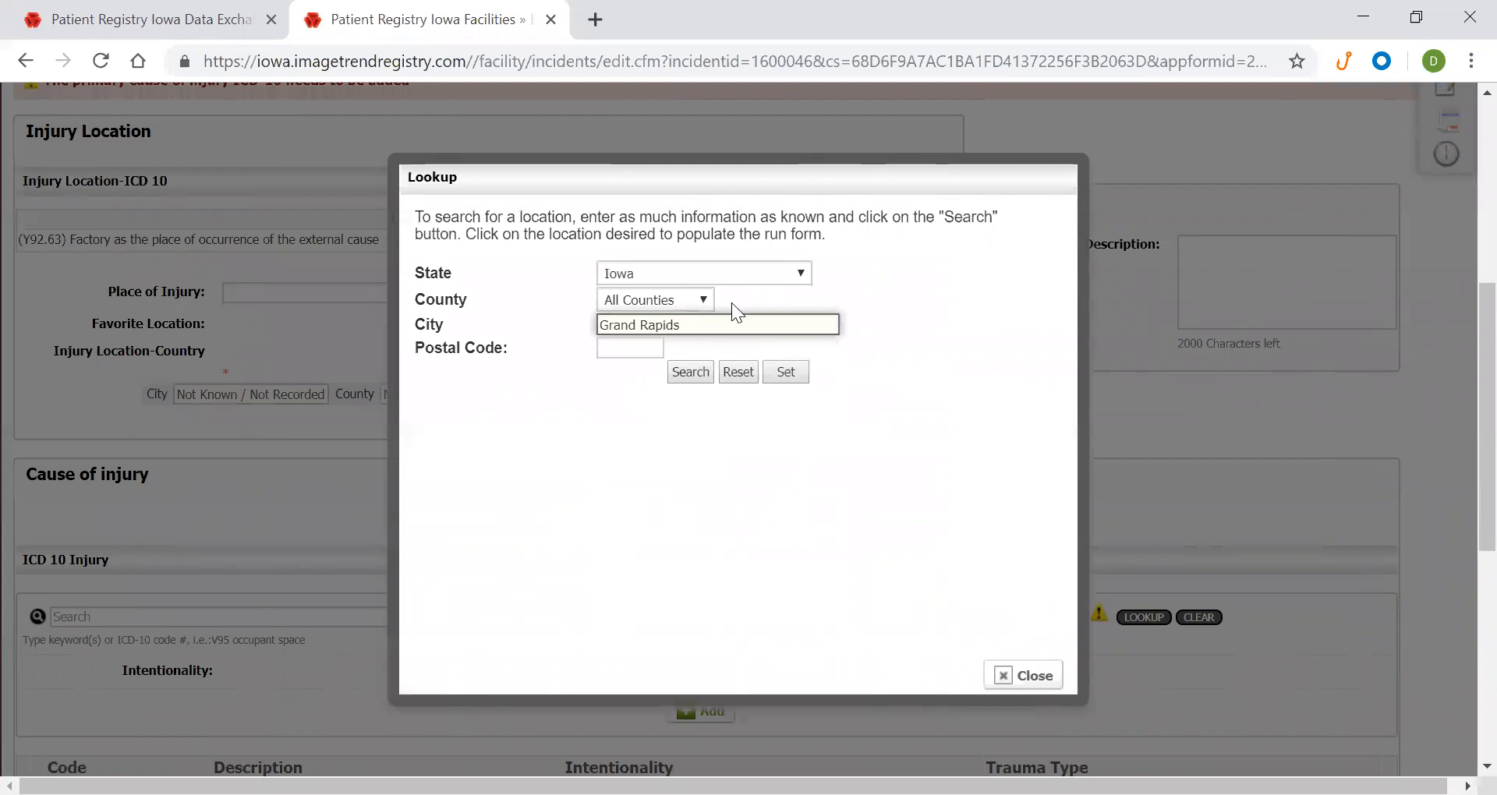
{"action": "left_click", "coordinate": [721, 274]}
{"action": "scroll", "coordinate": [733, 478], "scroll_direction": "down", "scroll_amount": 15}
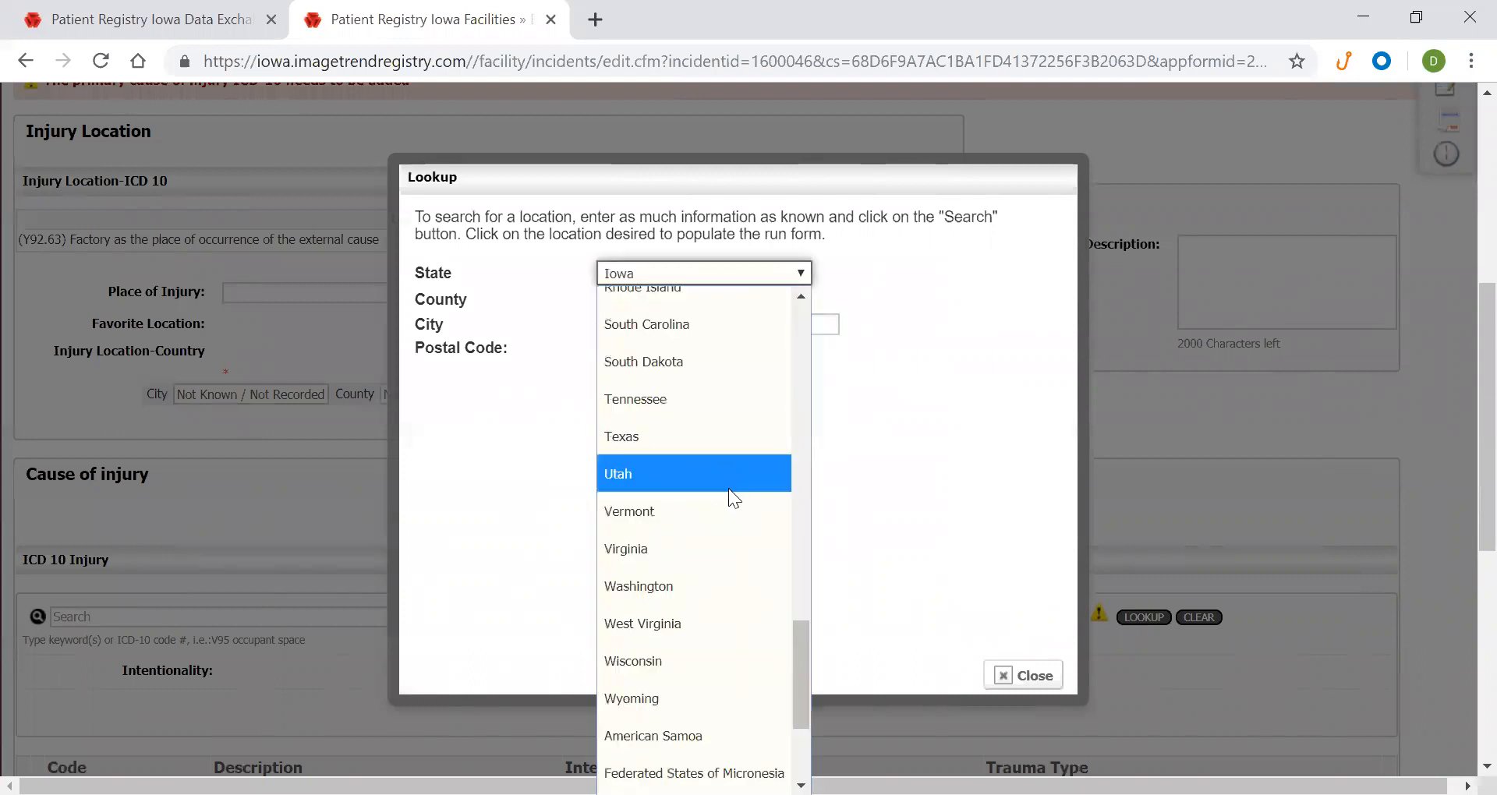
{"action": "scroll", "coordinate": [716, 488], "scroll_direction": "up", "scroll_amount": 6}
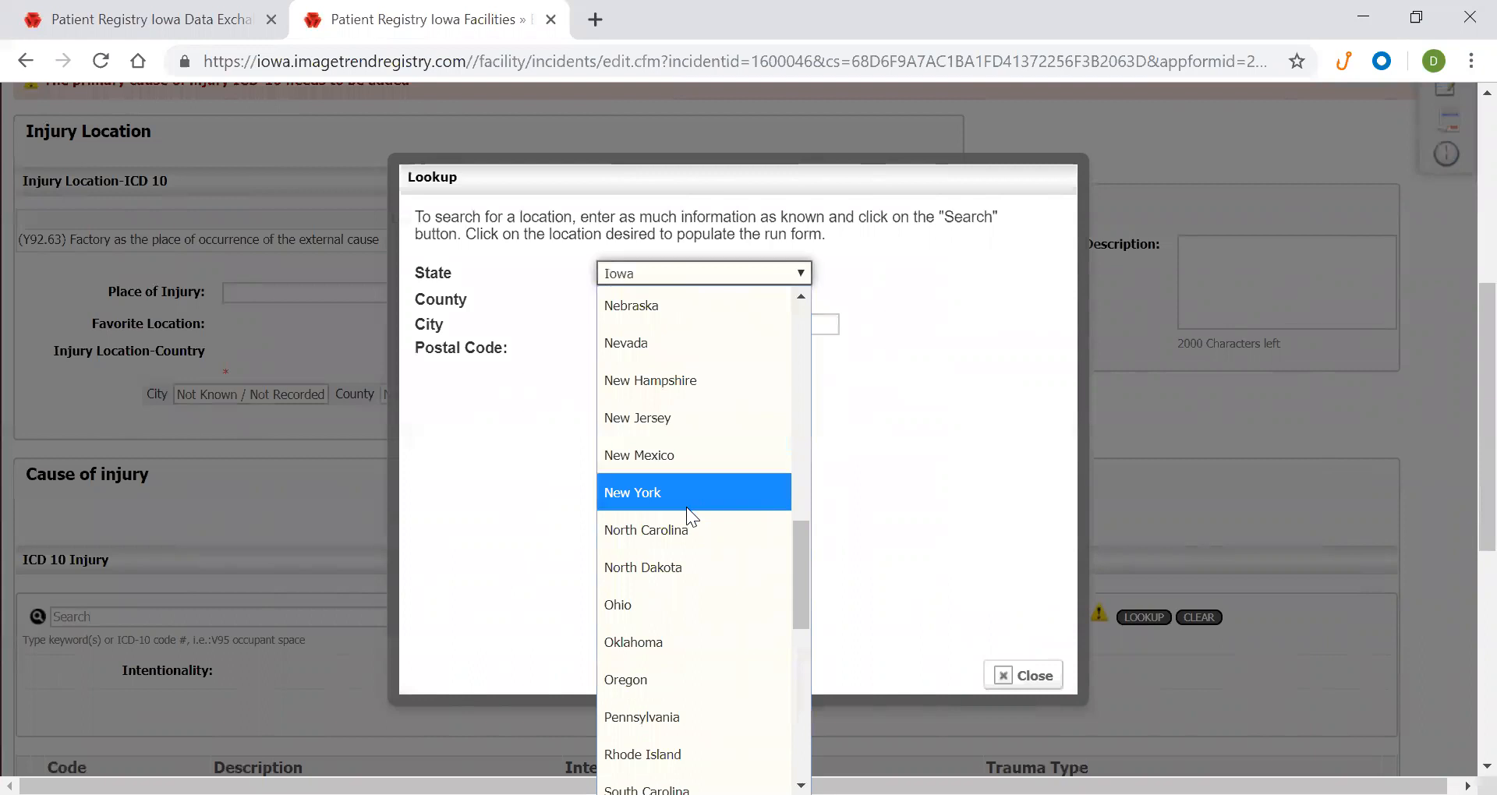
{"action": "scroll", "coordinate": [708, 513], "scroll_direction": "up", "scroll_amount": 2}
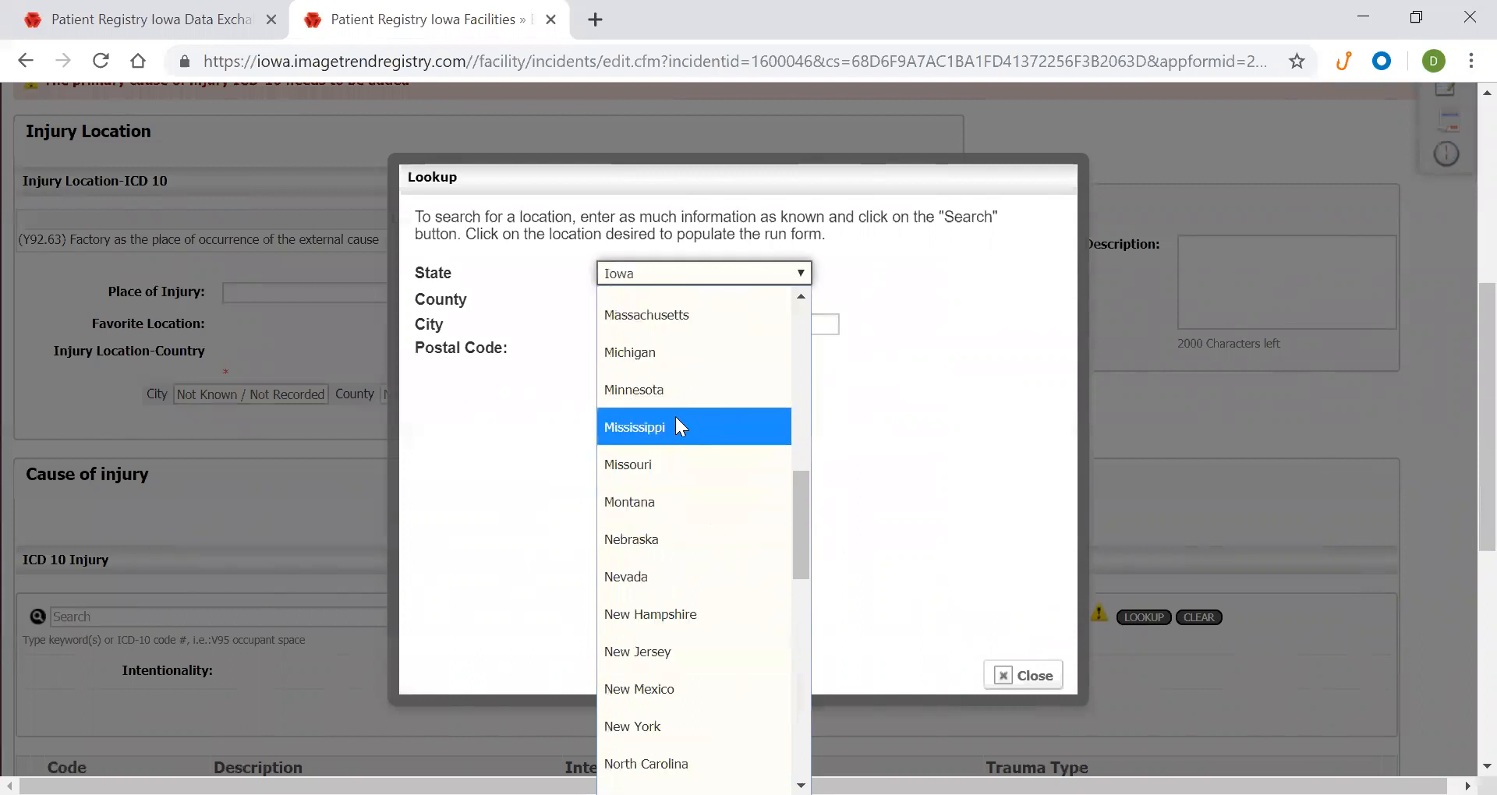
{"action": "left_click", "coordinate": [678, 357]}
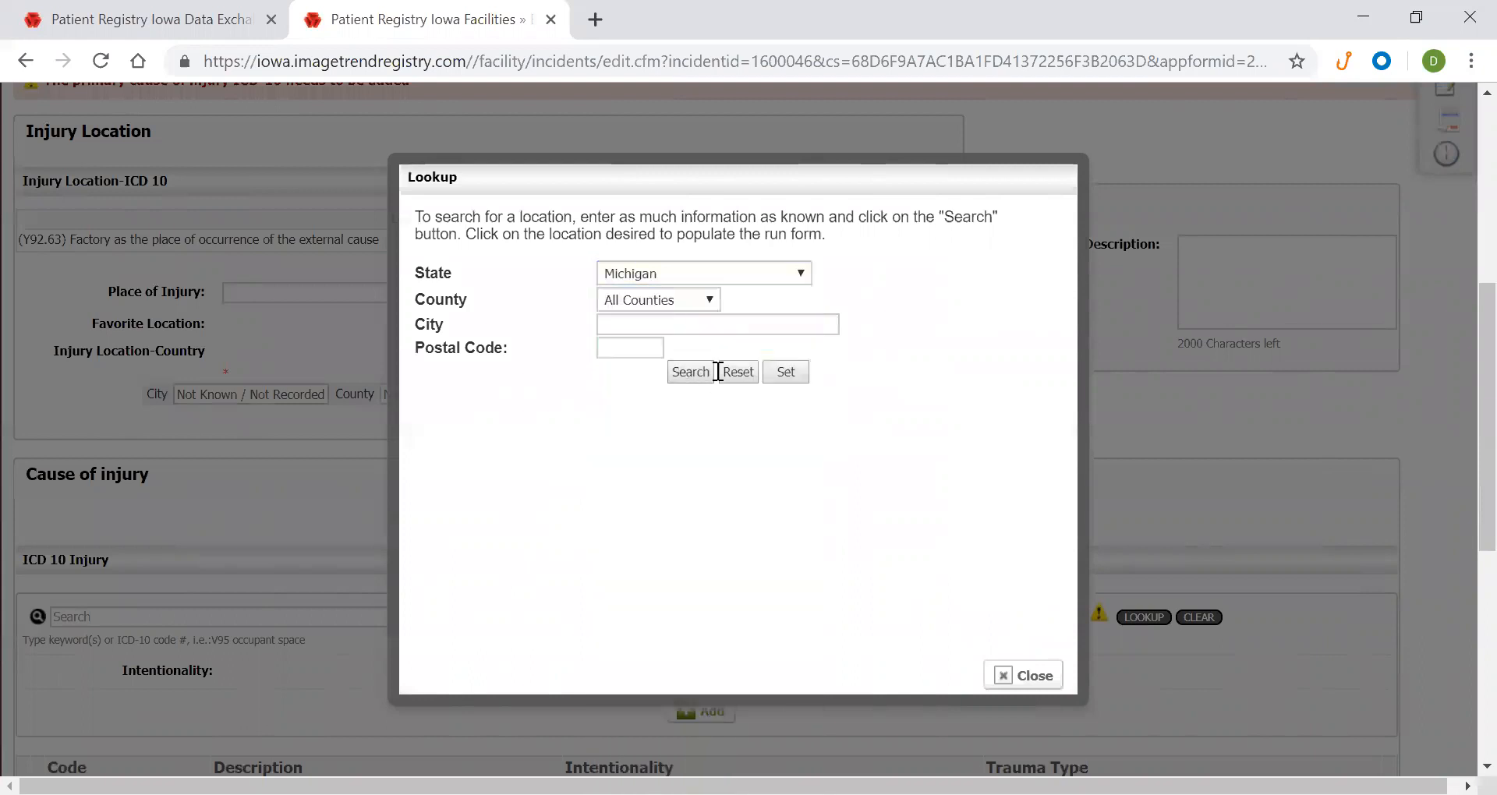
{"action": "left_click", "coordinate": [786, 375]}
{"action": "left_click", "coordinate": [840, 228]}
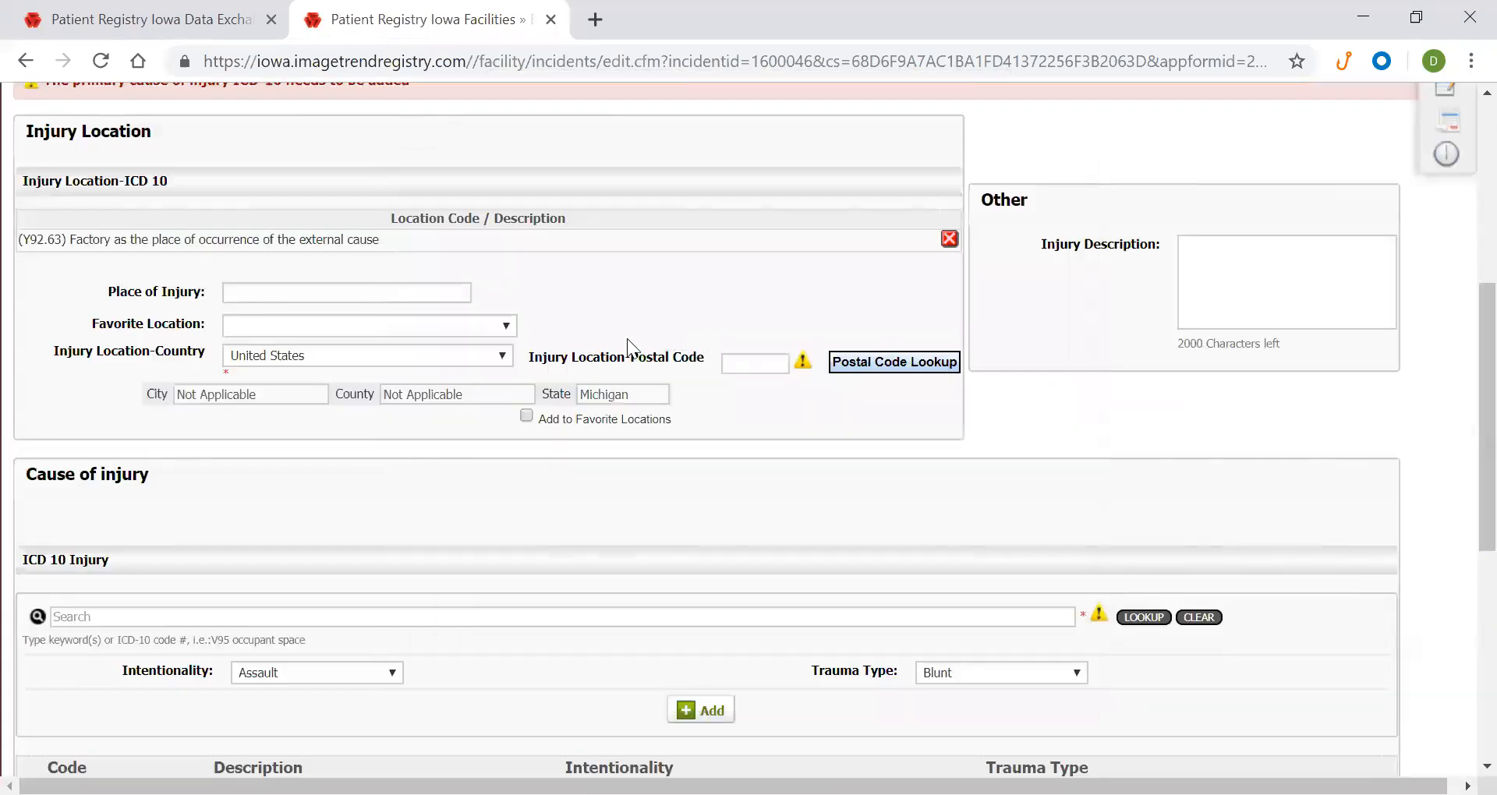
Redo the lookup with Grand Rapids, Michigan and apply it to the injury location
{"action": "left_click", "coordinate": [896, 361]}
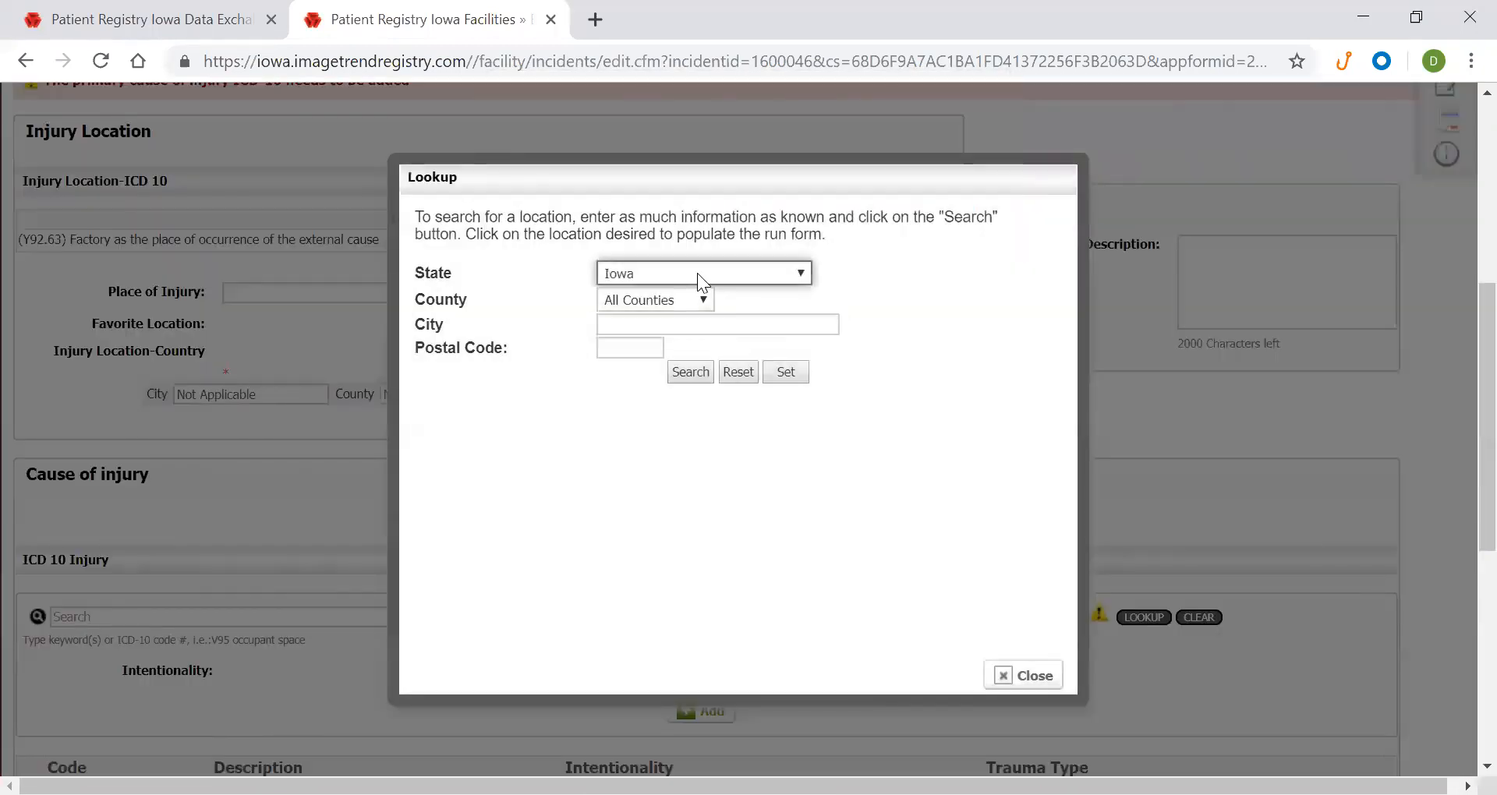
{"action": "left_click", "coordinate": [698, 273]}
{"action": "scroll", "coordinate": [725, 468], "scroll_direction": "down", "scroll_amount": 15}
{"action": "scroll", "coordinate": [718, 478], "scroll_direction": "up", "scroll_amount": 5}
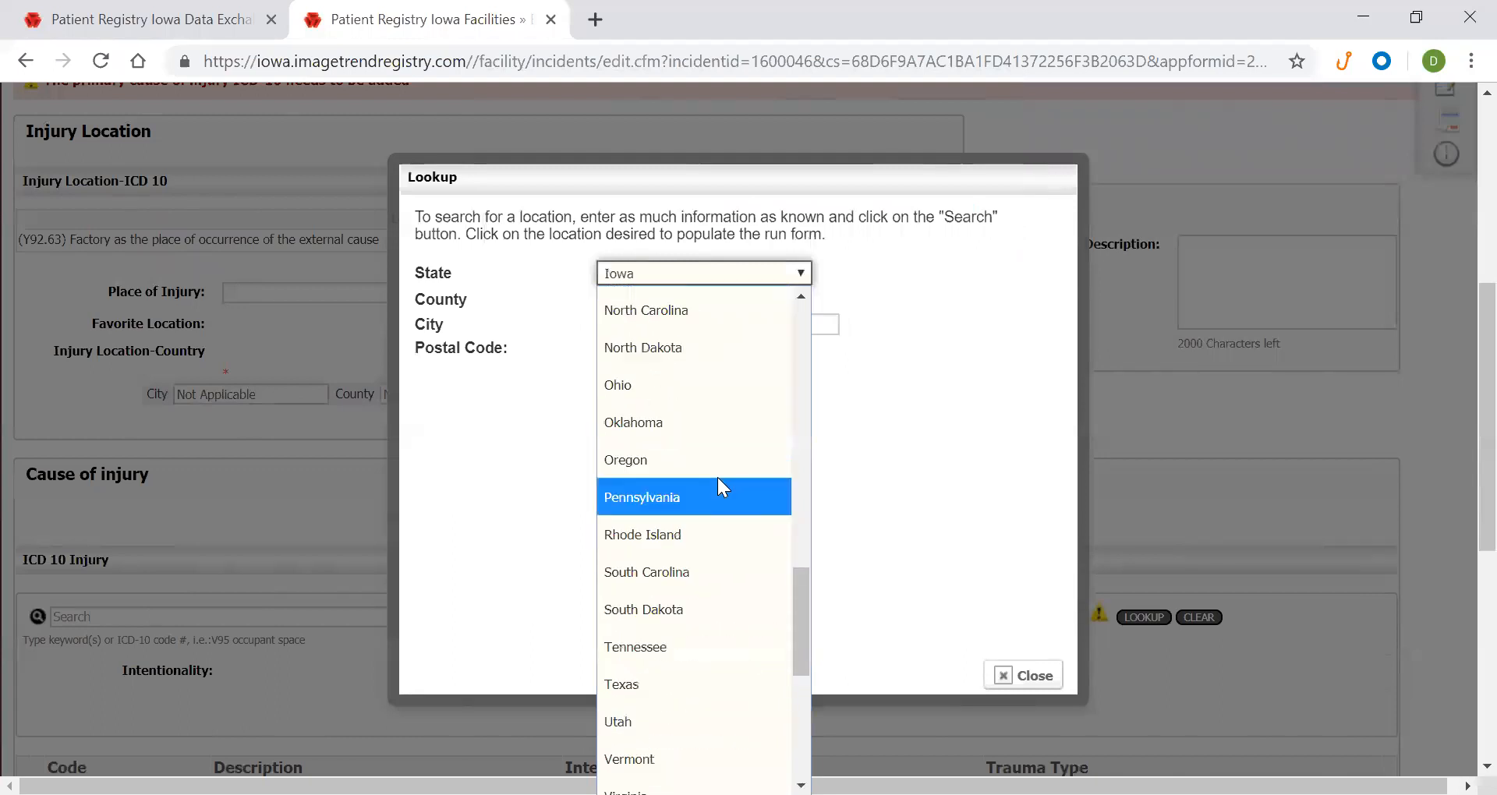
{"action": "scroll", "coordinate": [717, 477], "scroll_direction": "up", "scroll_amount": 3}
{"action": "scroll", "coordinate": [714, 469], "scroll_direction": "up", "scroll_amount": 3}
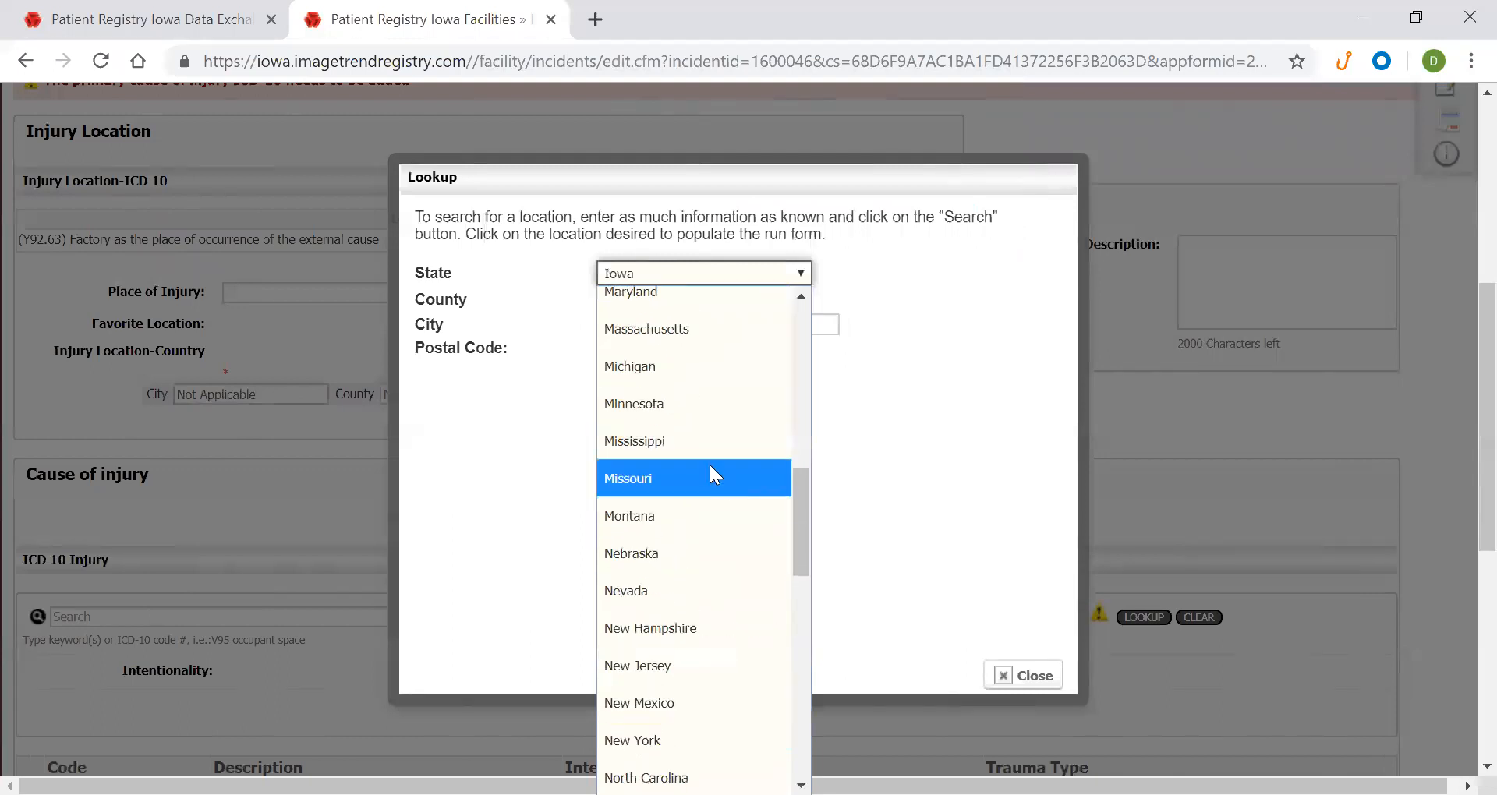
{"action": "left_click", "coordinate": [688, 369]}
{"action": "left_click", "coordinate": [654, 323]}
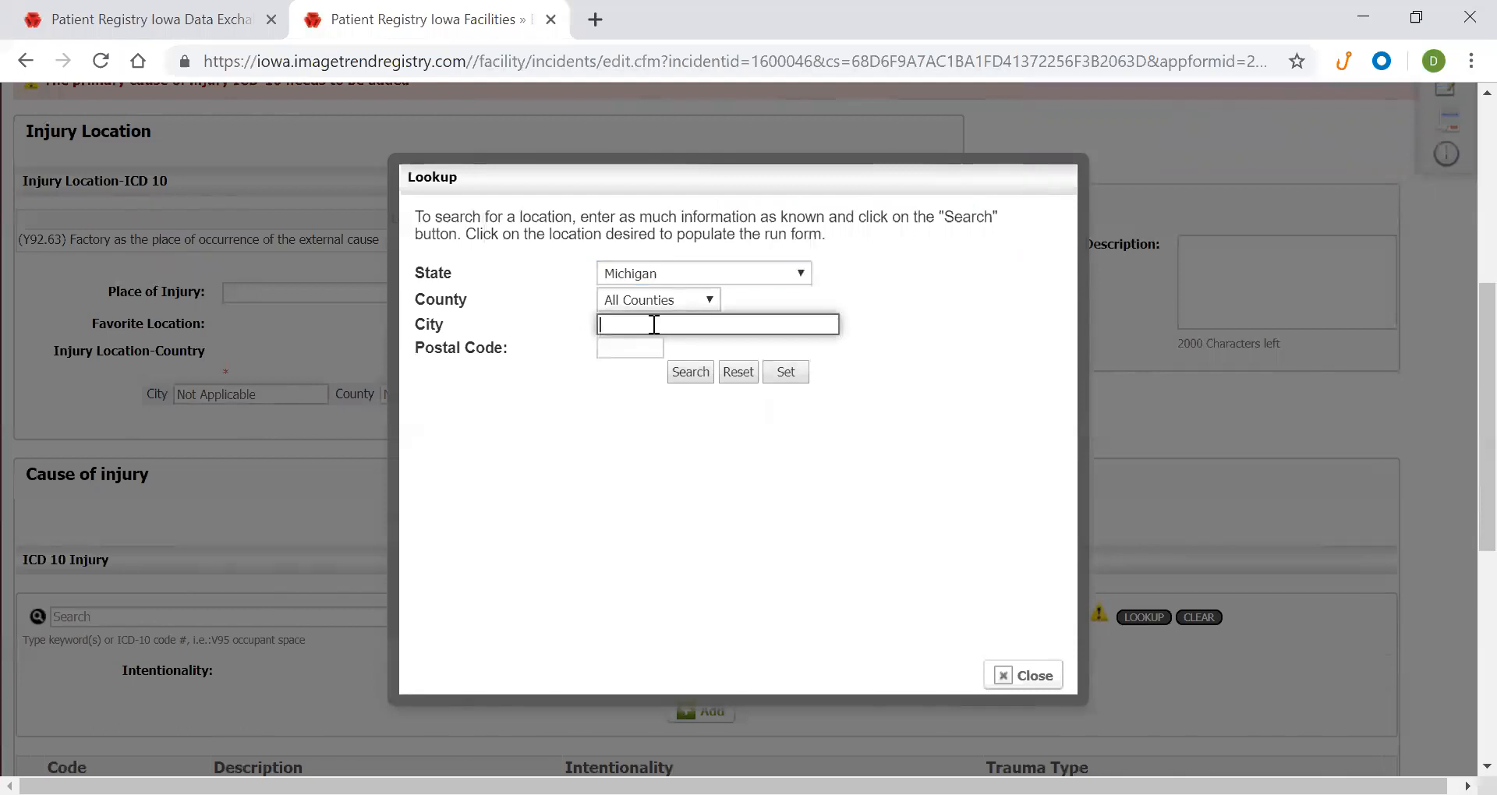
{"action": "type", "text": "Grand Rapids"}
{"action": "left_click", "coordinate": [785, 372]}
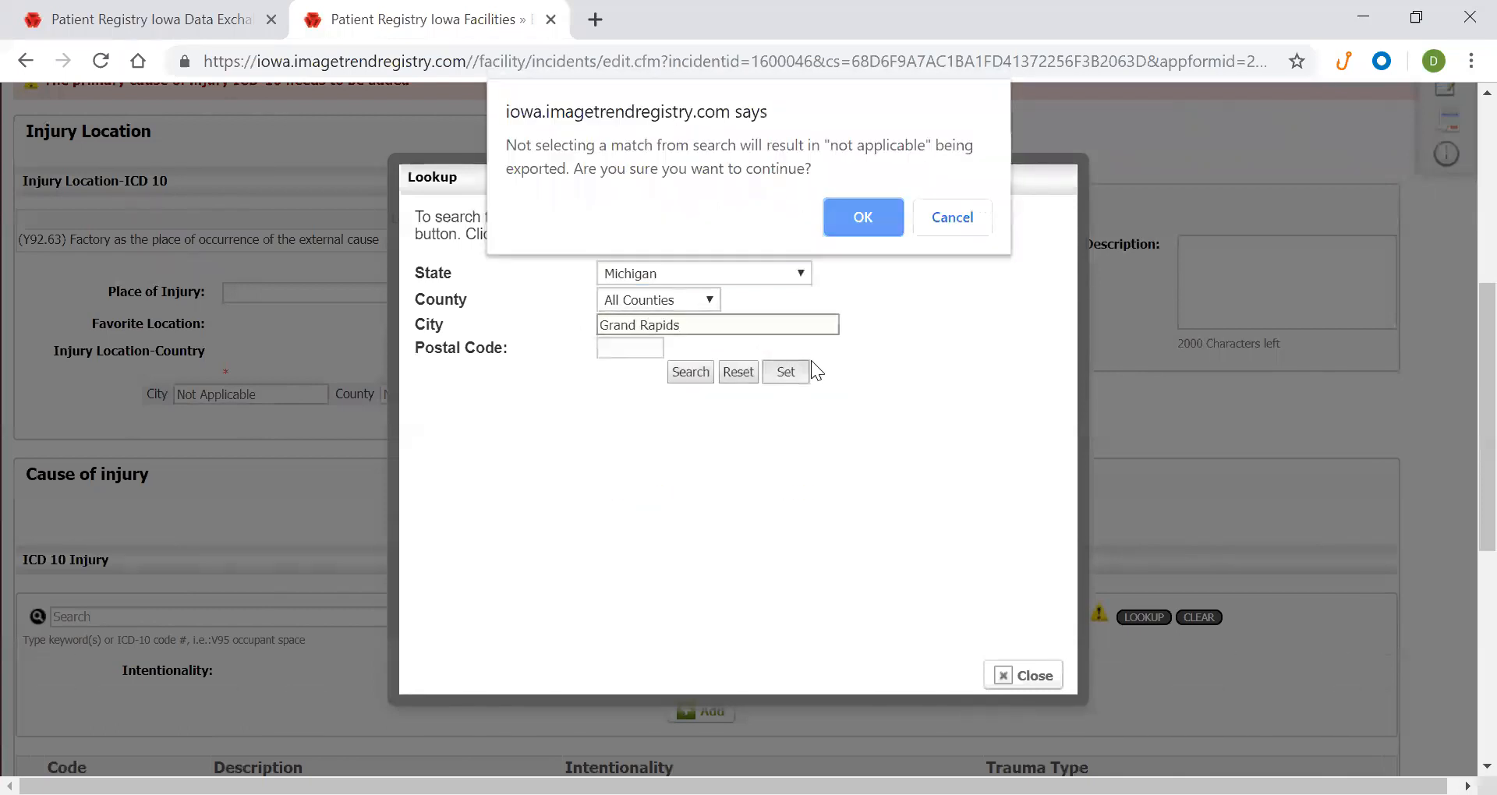
{"action": "left_click", "coordinate": [864, 220]}
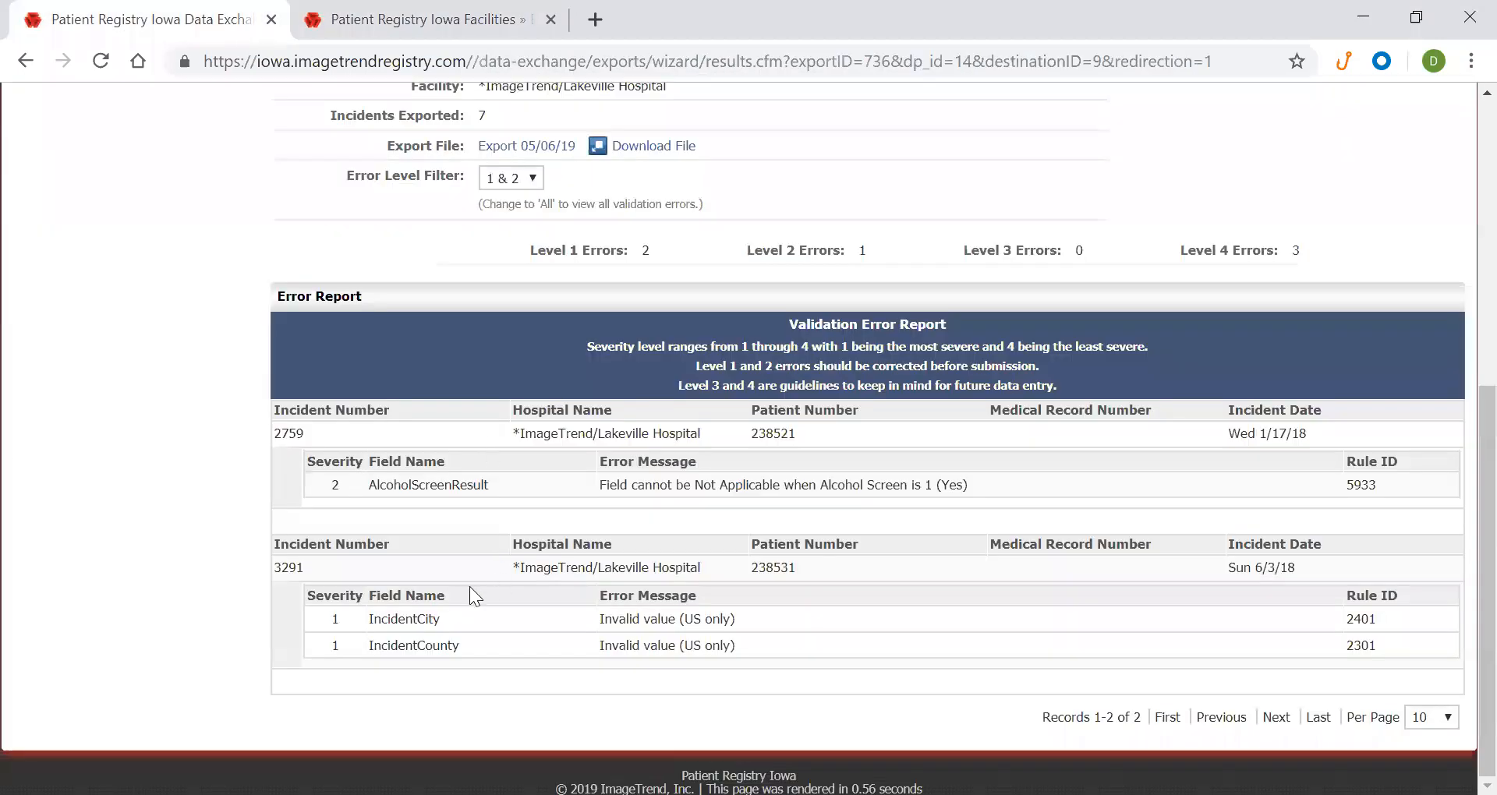
{"action": "left_click", "coordinate": [148, 19]}
{"action": "double_click", "coordinate": [425, 646]}
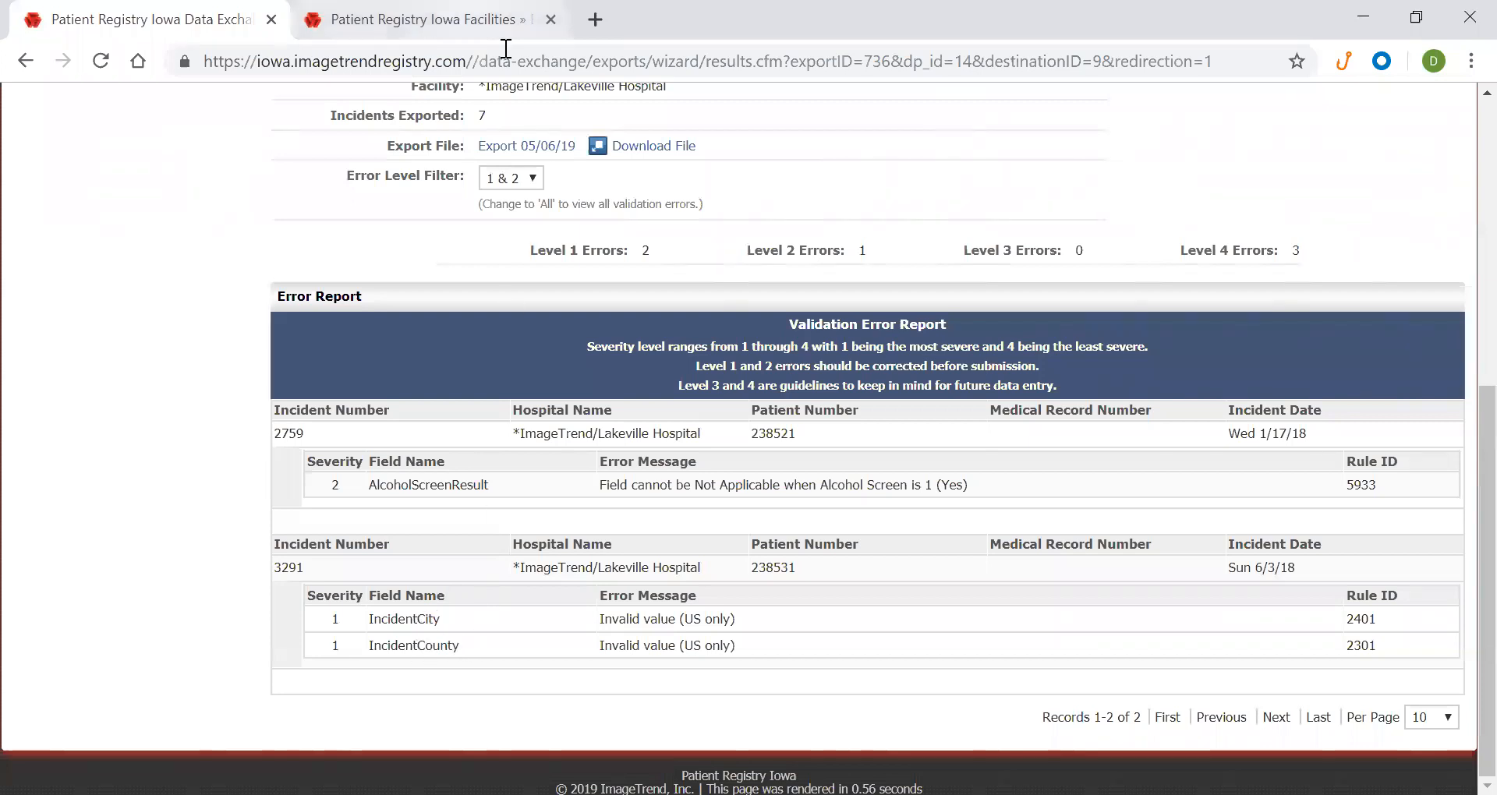
{"action": "left_click", "coordinate": [505, 22]}
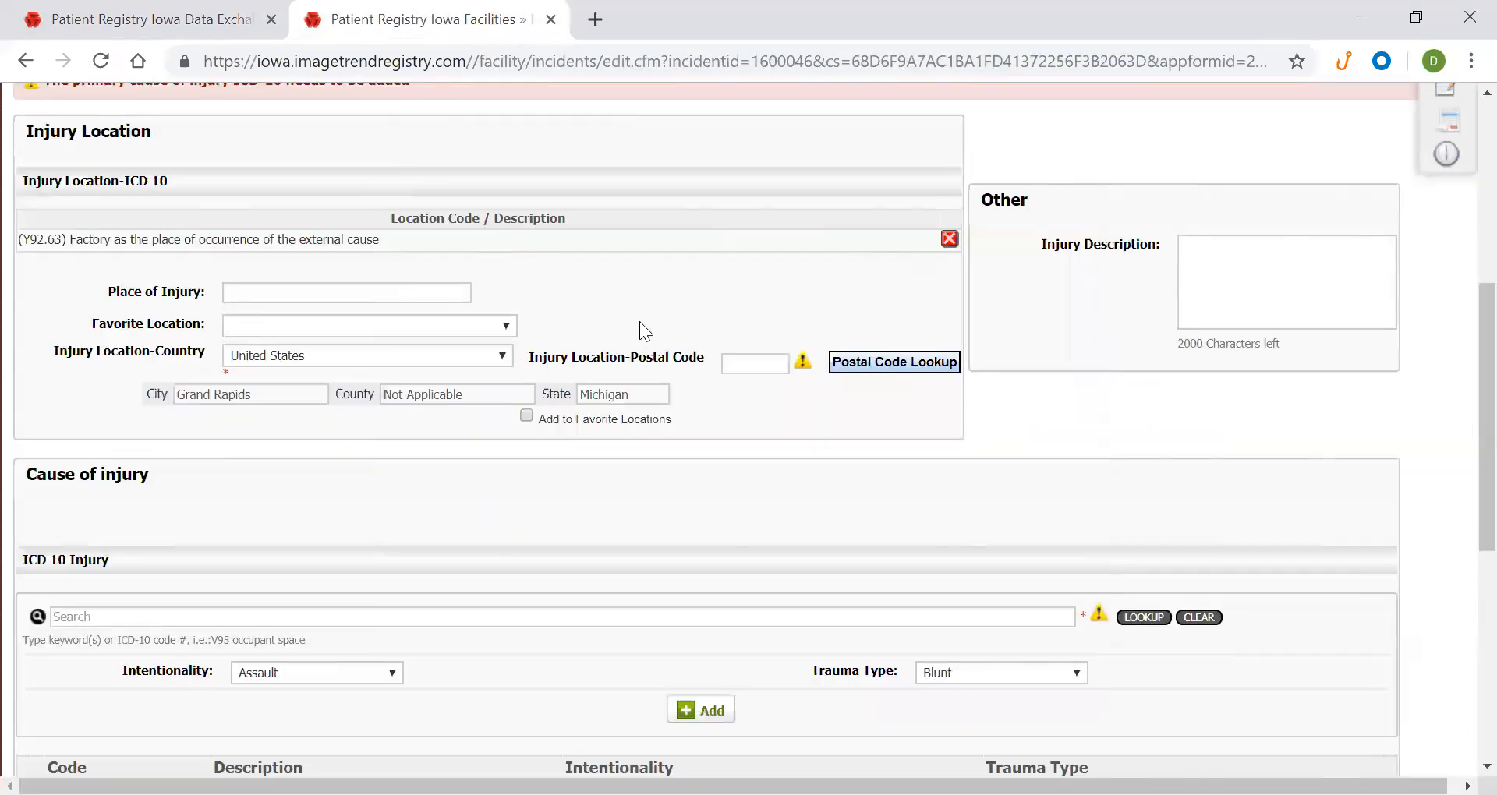
{"action": "scroll", "coordinate": [636, 343], "scroll_direction": "down", "scroll_amount": 7}
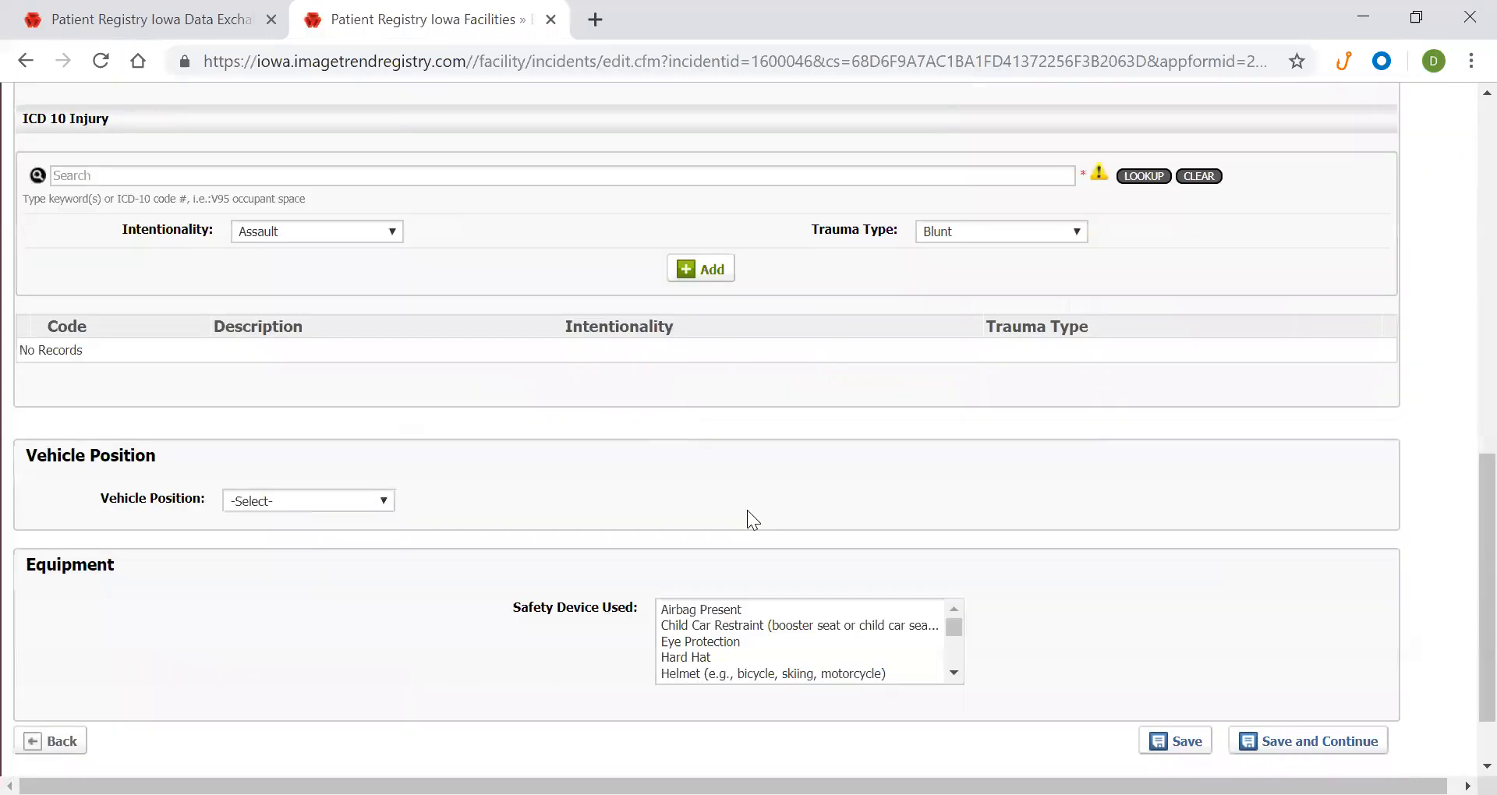
{"action": "left_click", "coordinate": [1216, 651]}
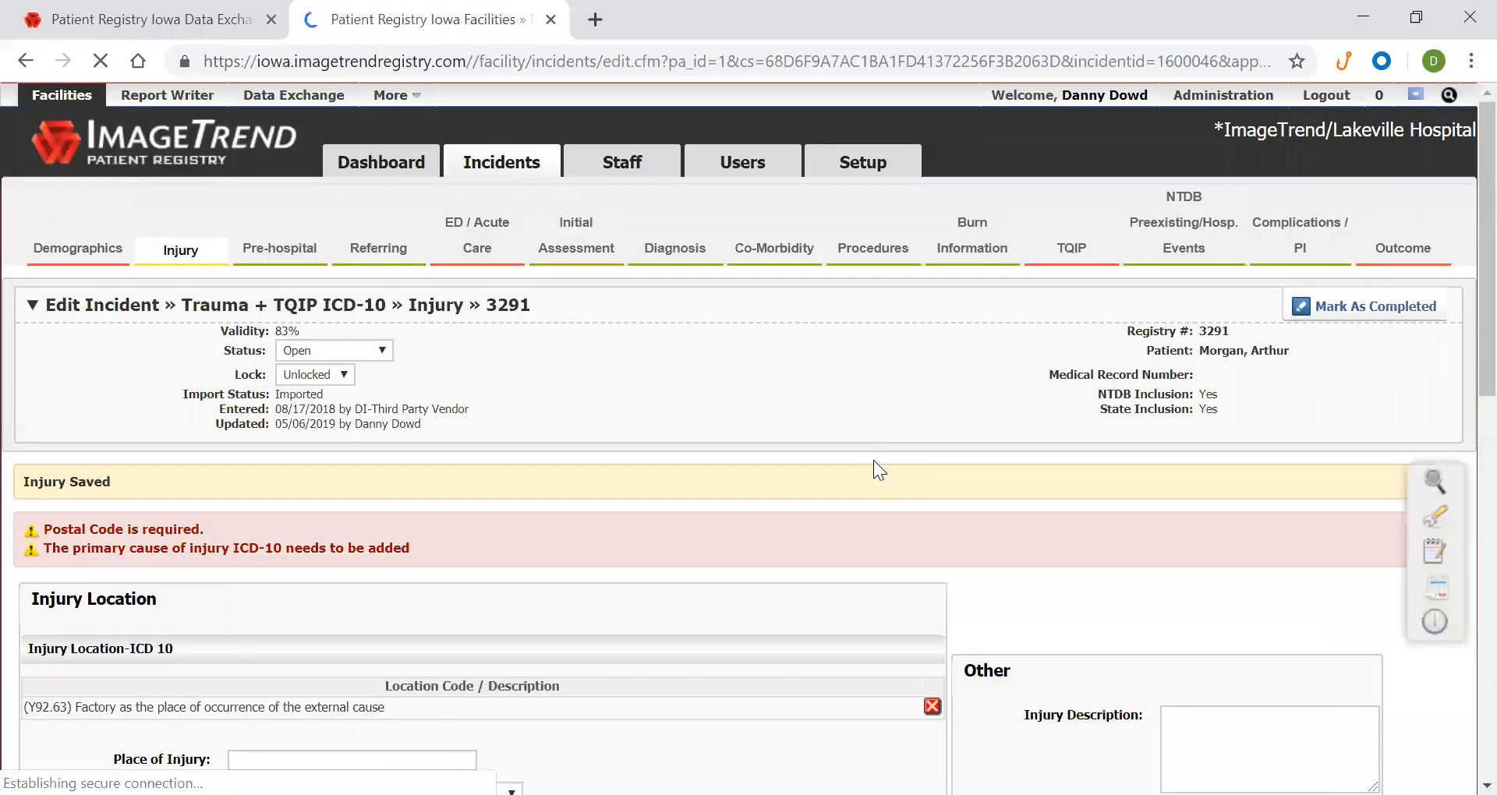
{"action": "scroll", "coordinate": [1149, 329], "scroll_direction": "up", "scroll_amount": 1}
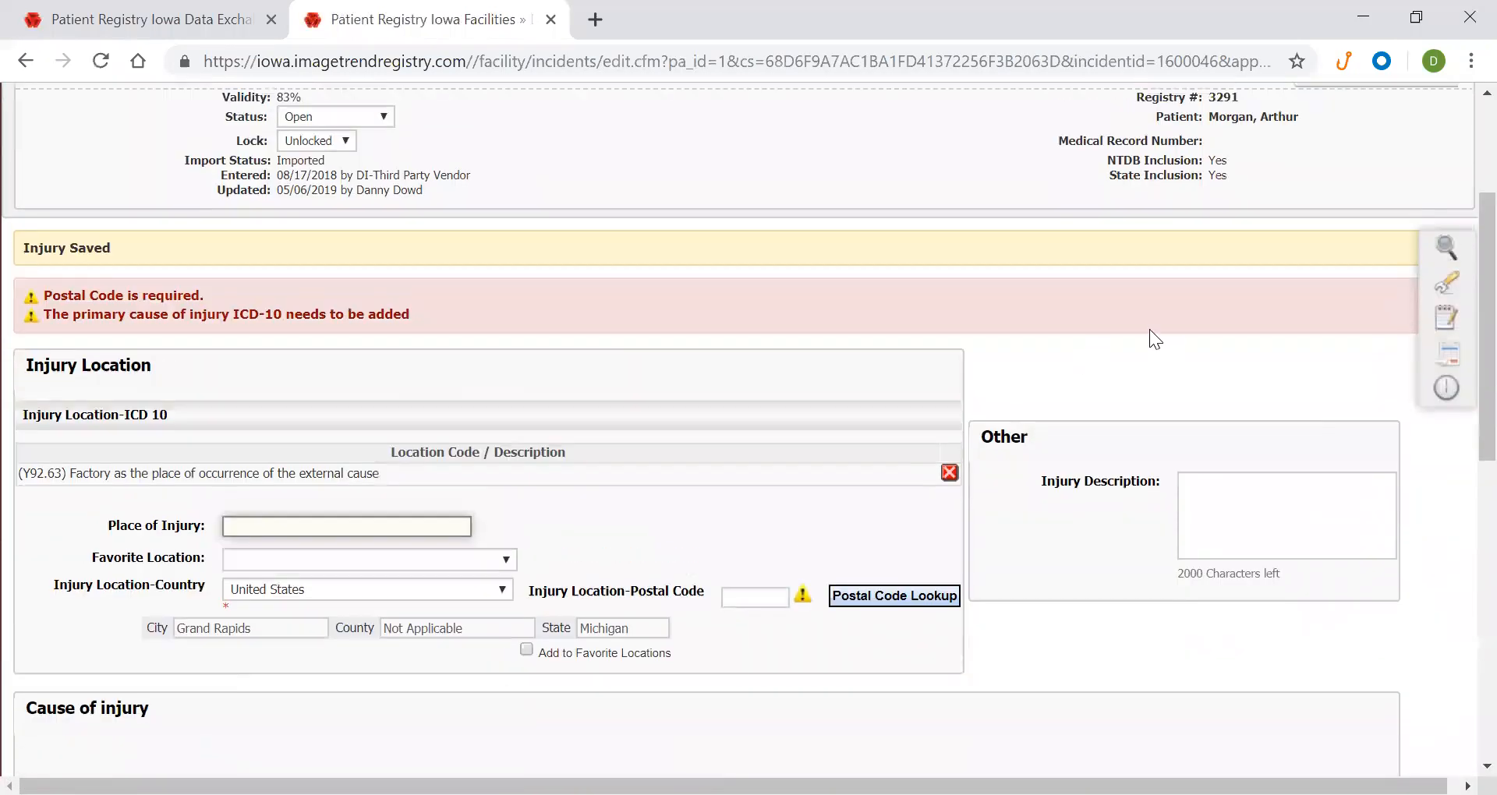
{"action": "mouse_move", "coordinate": [1449, 287]}
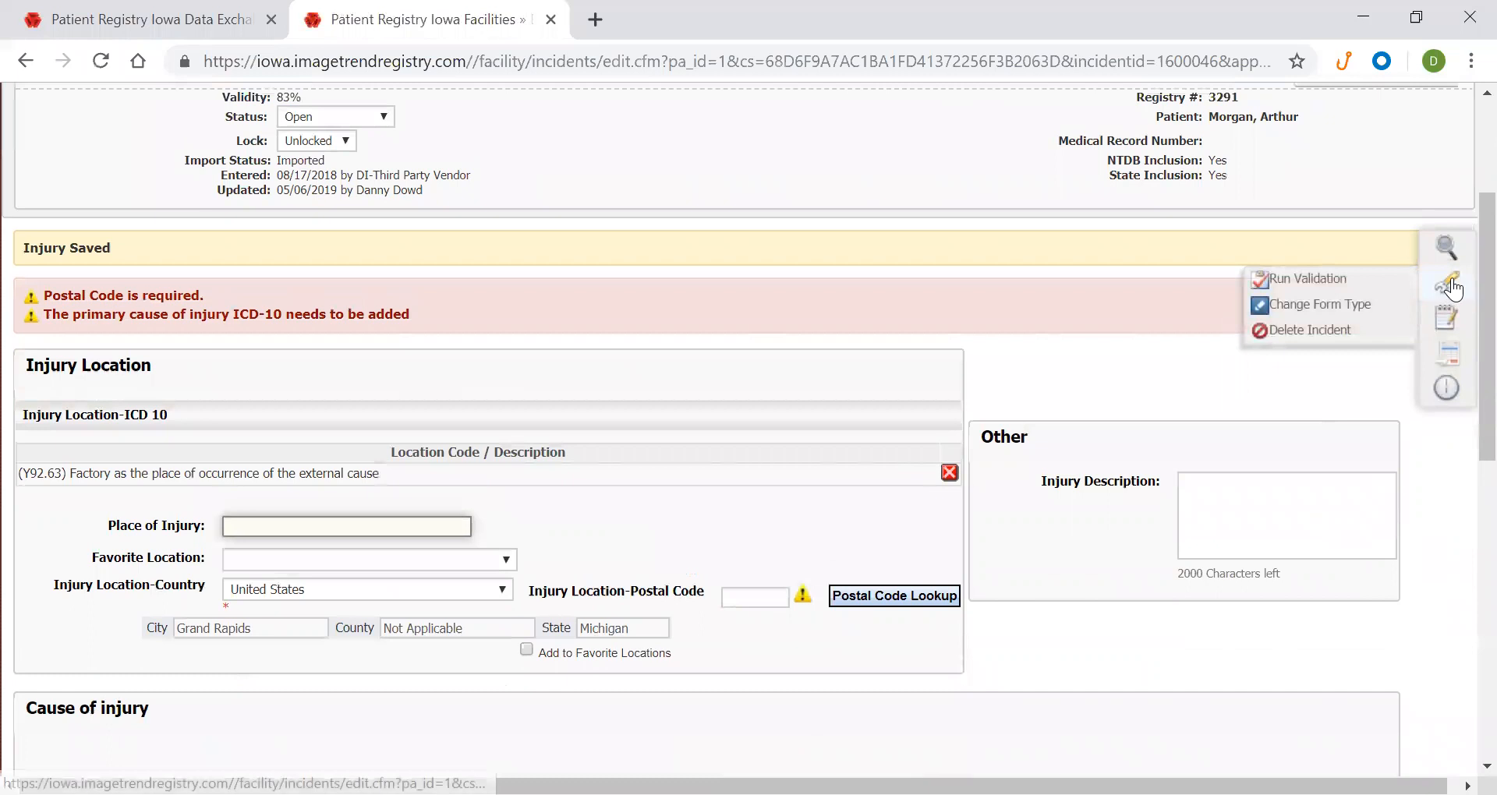
{"action": "left_click", "coordinate": [1373, 285]}
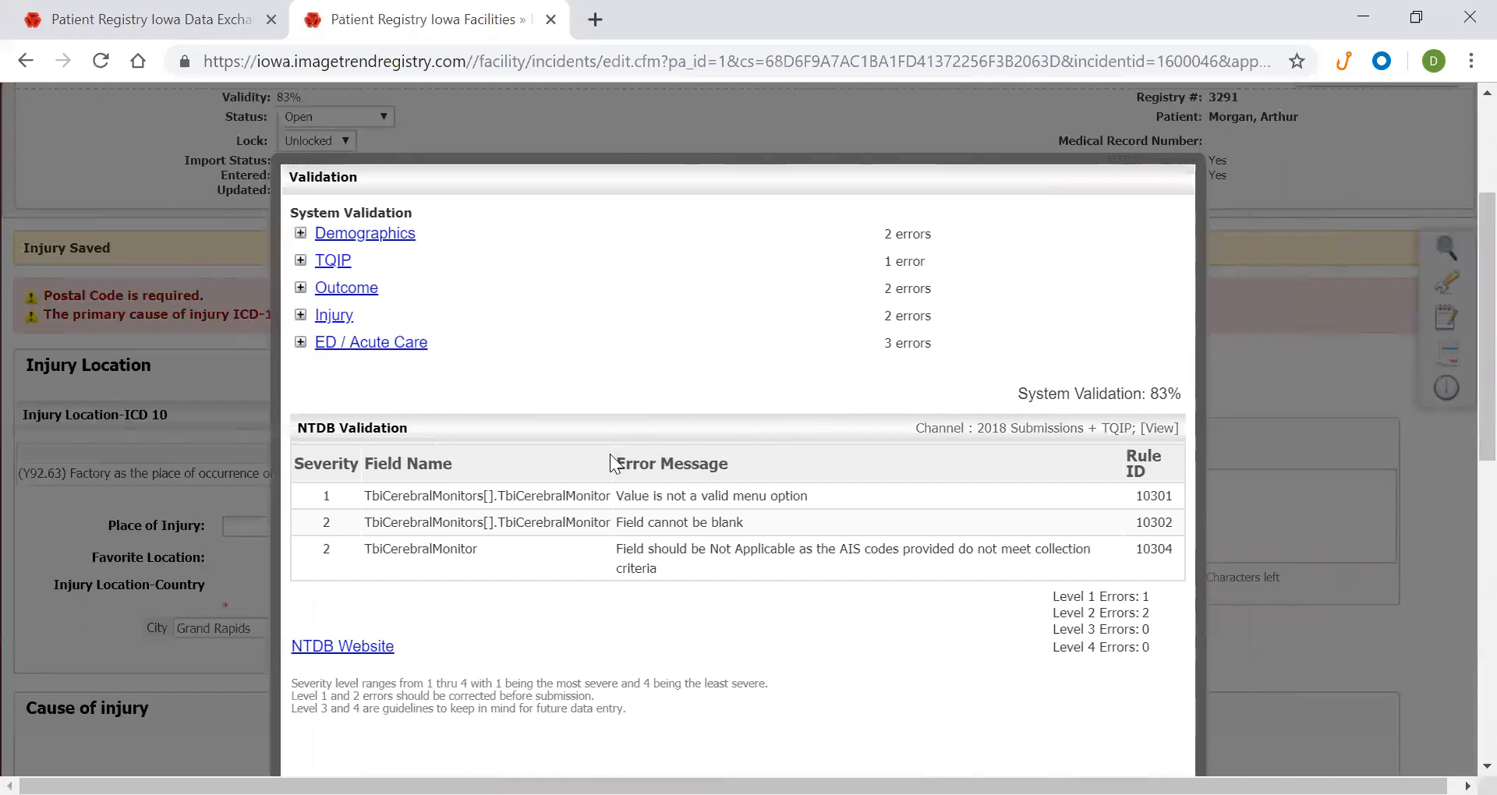
{"action": "scroll", "coordinate": [1215, 545], "scroll_direction": "down", "scroll_amount": 3}
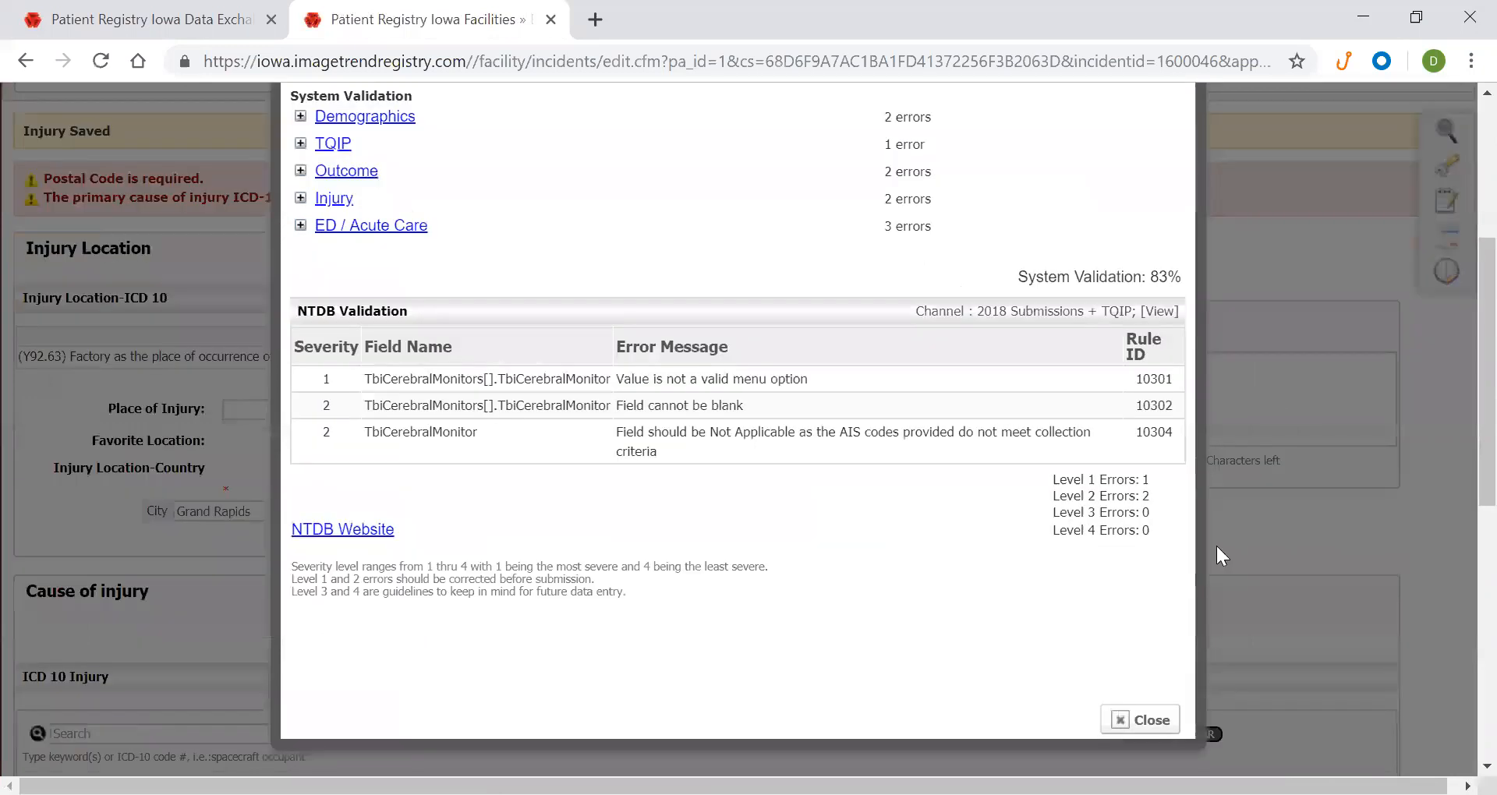
{"action": "left_click", "coordinate": [1144, 616]}
{"action": "left_click", "coordinate": [141, 20]}
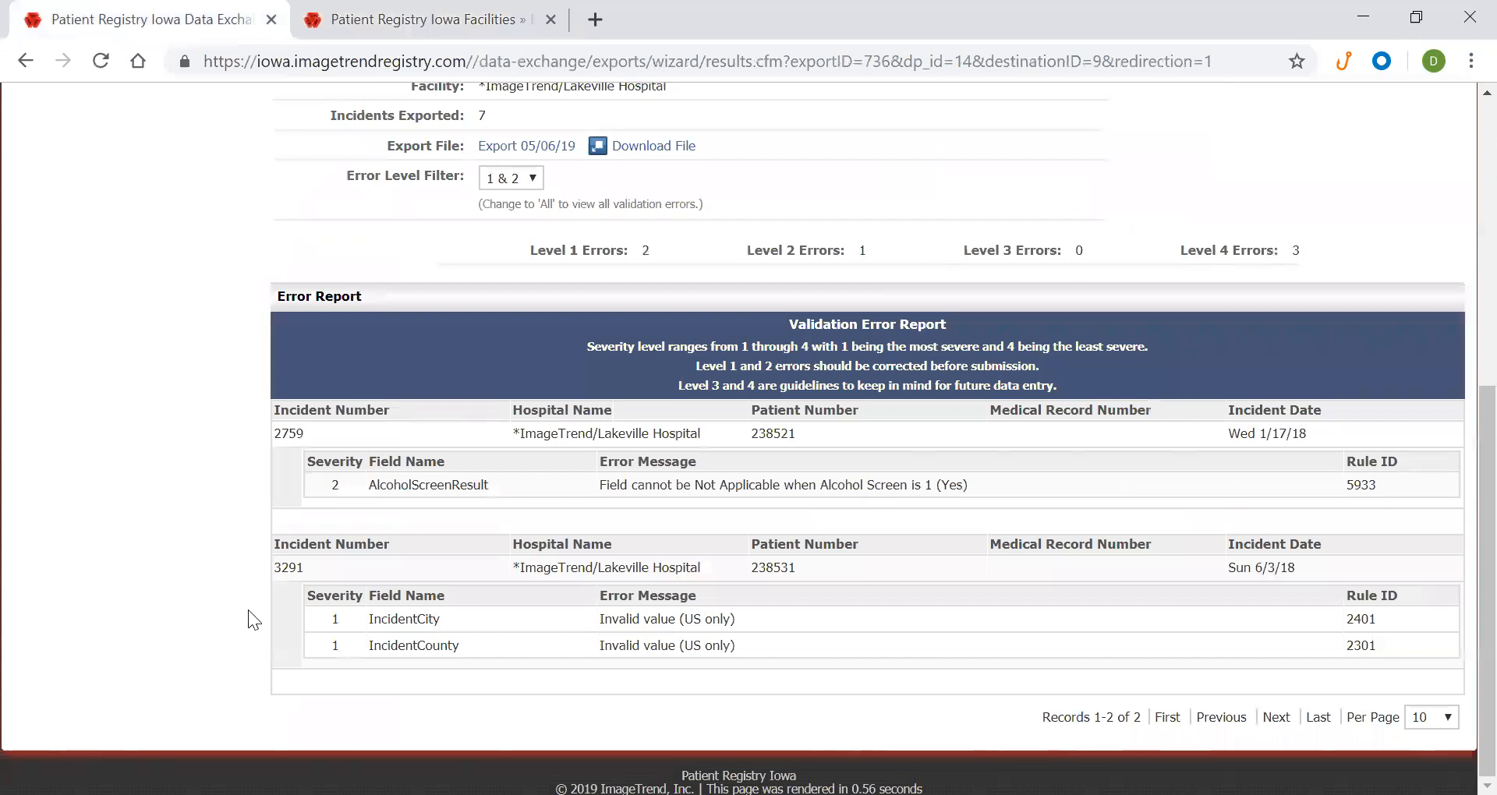
Clear the highlighted report text and begin generating a new NTDB export
{"action": "scroll", "coordinate": [281, 507], "scroll_direction": "up", "scroll_amount": 7}
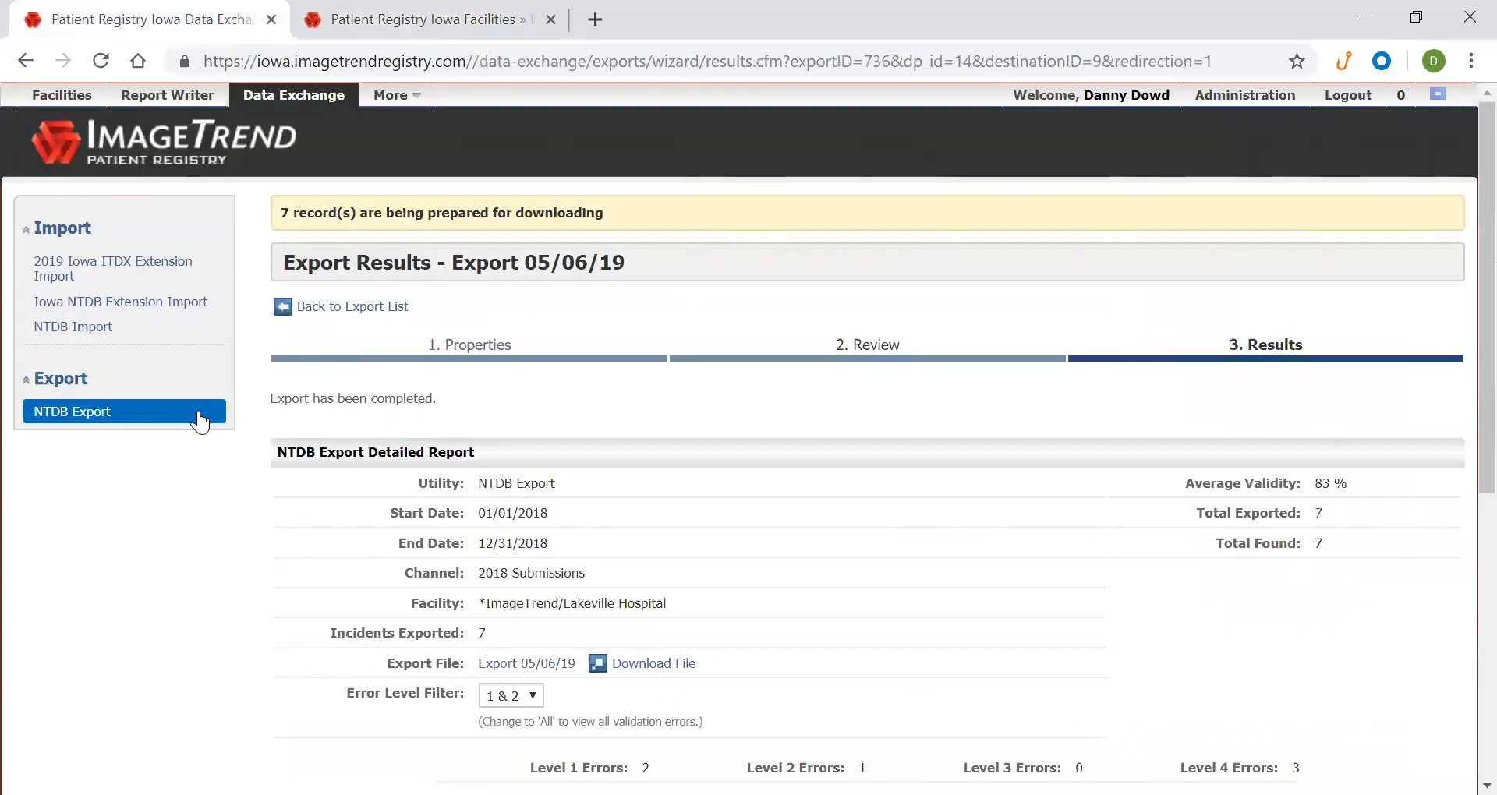
{"action": "scroll", "coordinate": [195, 415], "scroll_direction": "down", "scroll_amount": 7}
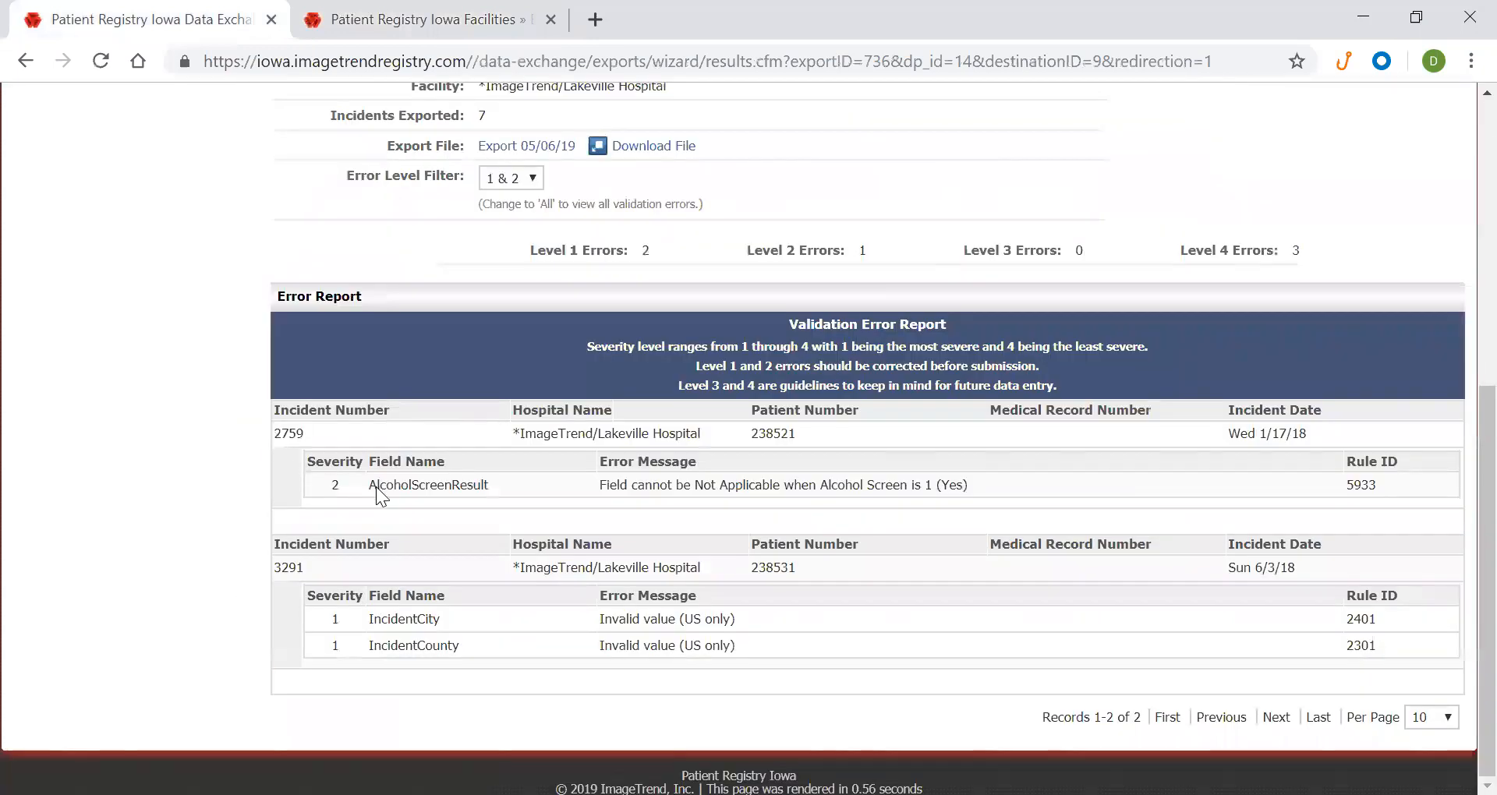
{"action": "left_click_drag", "start_coordinate": [375, 487], "coordinate": [460, 646]}
{"action": "left_click", "coordinate": [428, 595]}
{"action": "scroll", "coordinate": [315, 574], "scroll_direction": "up", "scroll_amount": 5}
{"action": "scroll", "coordinate": [315, 574], "scroll_direction": "up", "scroll_amount": 2}
{"action": "left_click", "coordinate": [126, 412]}
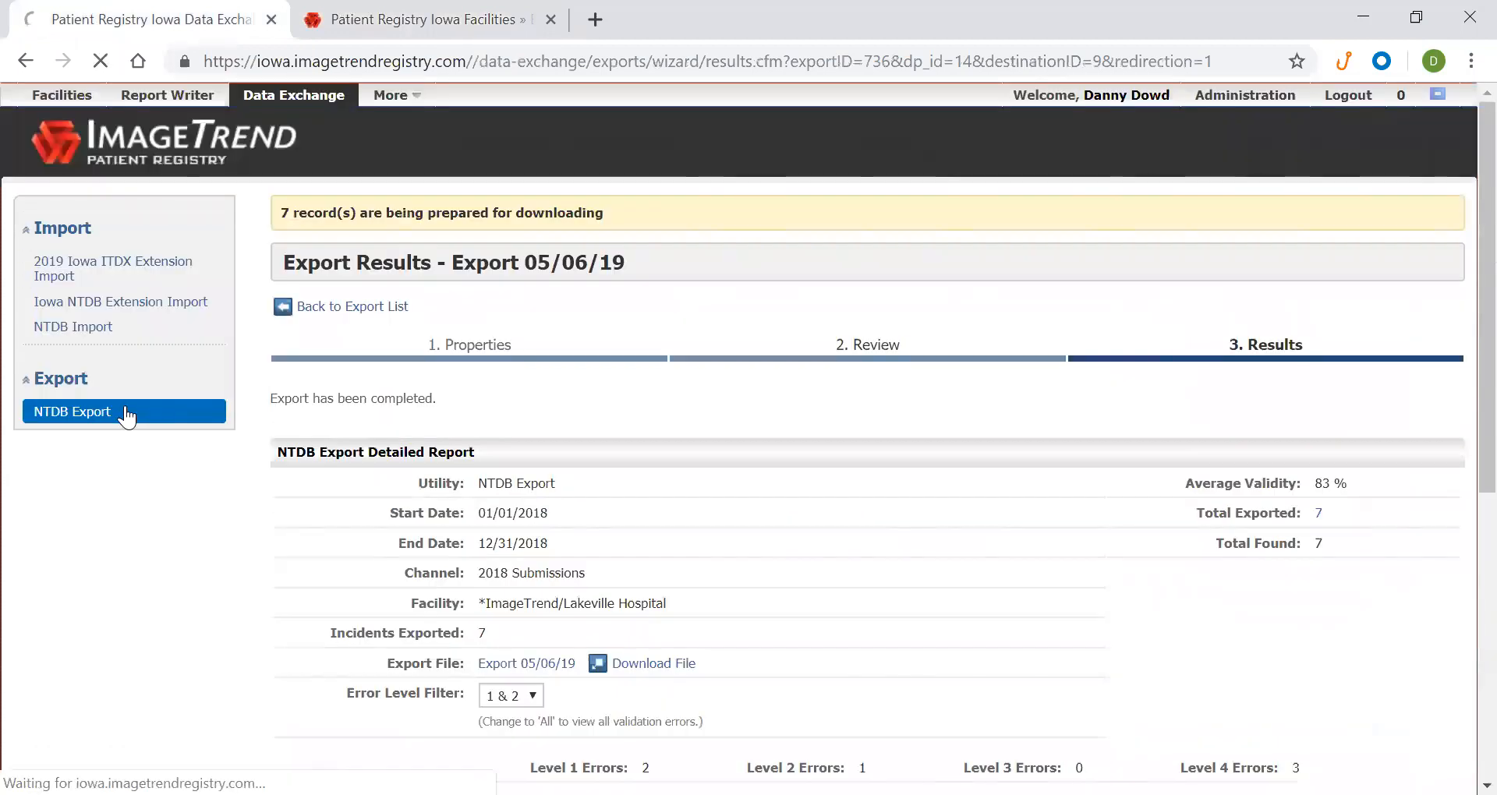
{"action": "left_click", "coordinate": [1321, 287]}
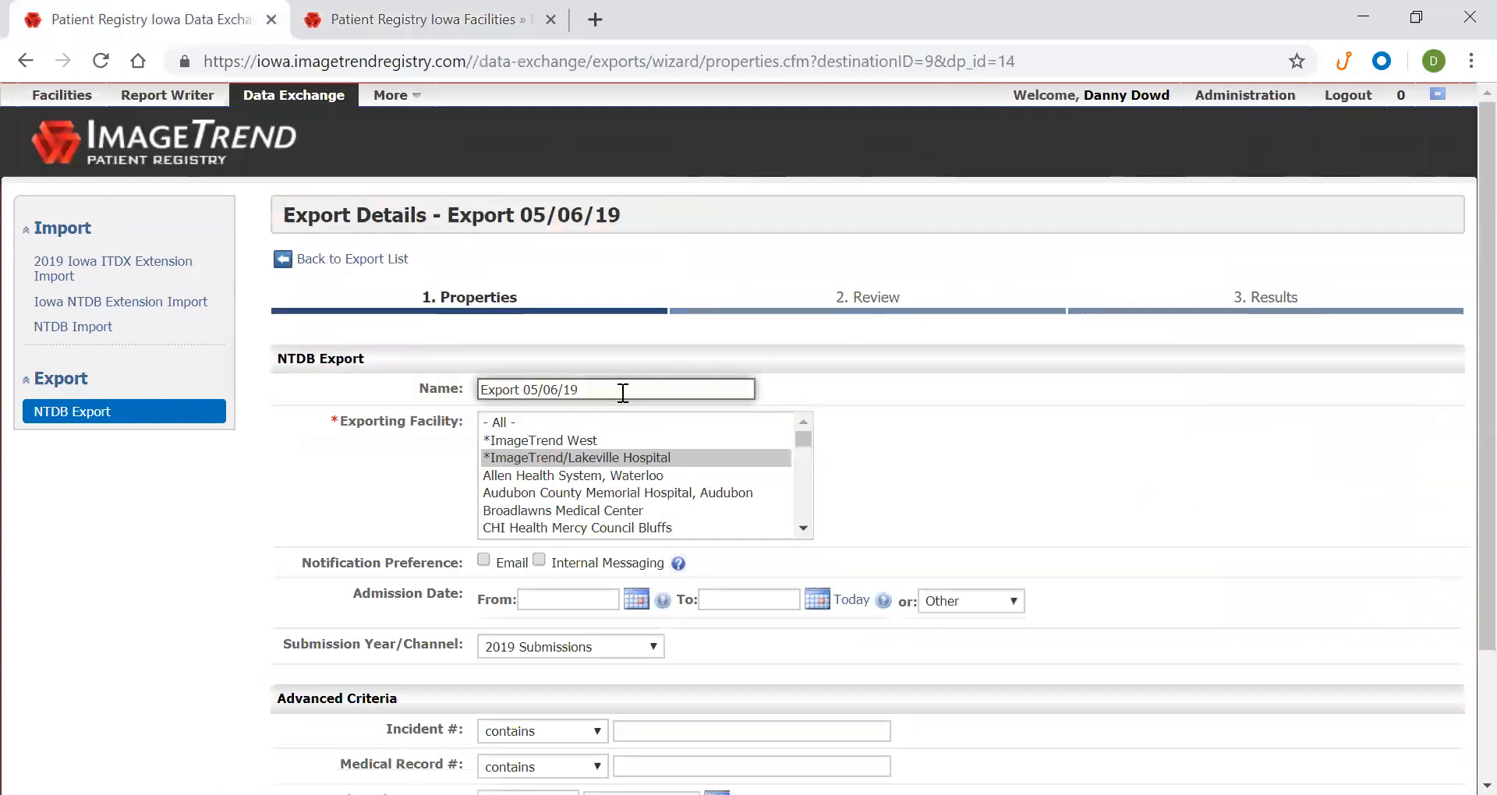
Name the export 'Export 05/06/19 2', set admissions 01/01/2018 to 12/31/2018, and generate it
{"action": "scroll", "coordinate": [623, 392], "scroll_direction": "down", "scroll_amount": 2}
{"action": "left_click", "coordinate": [598, 231]}
{"action": "type", "text": "2"}
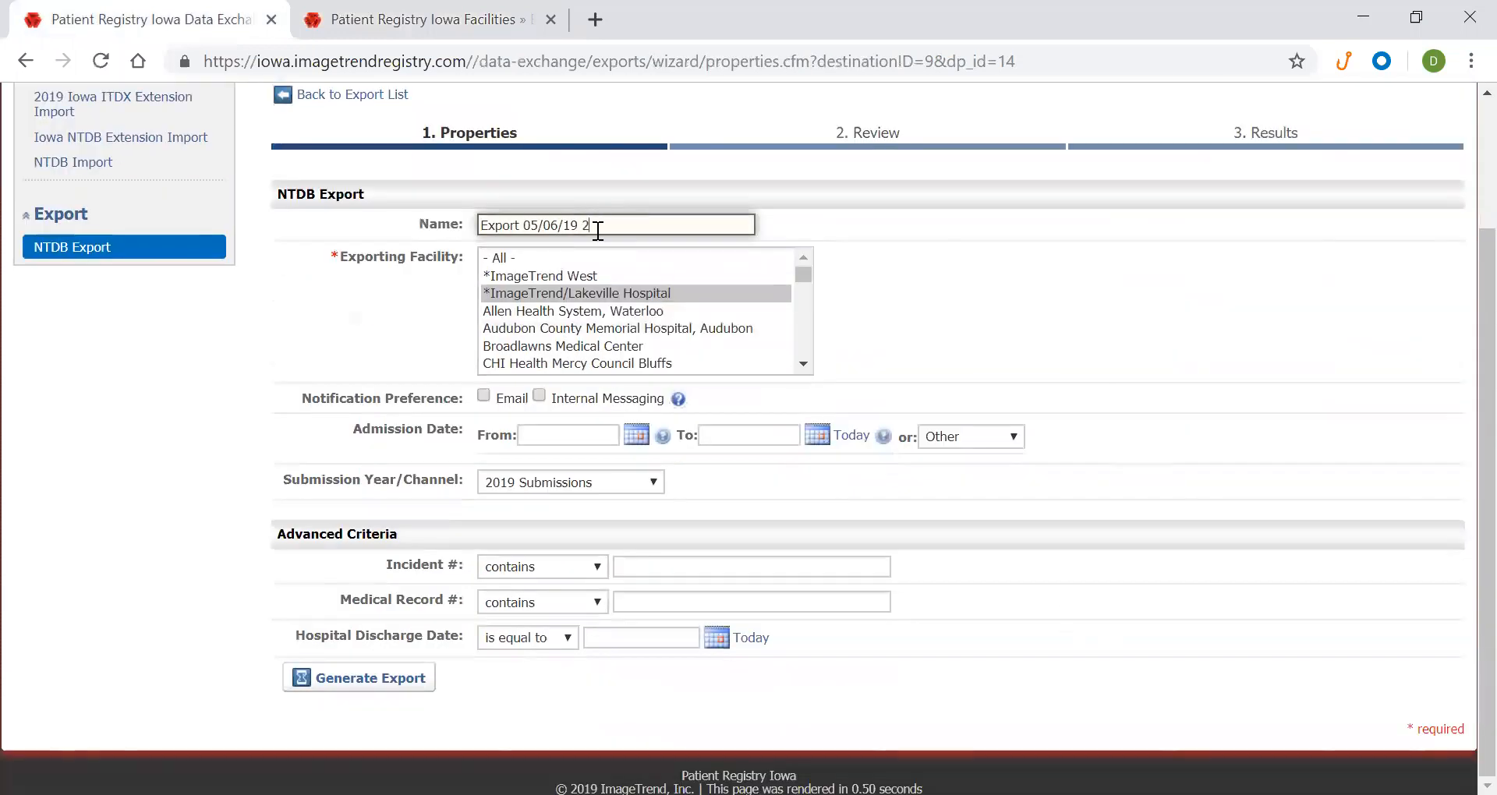
{"action": "left_click", "coordinate": [539, 435]}
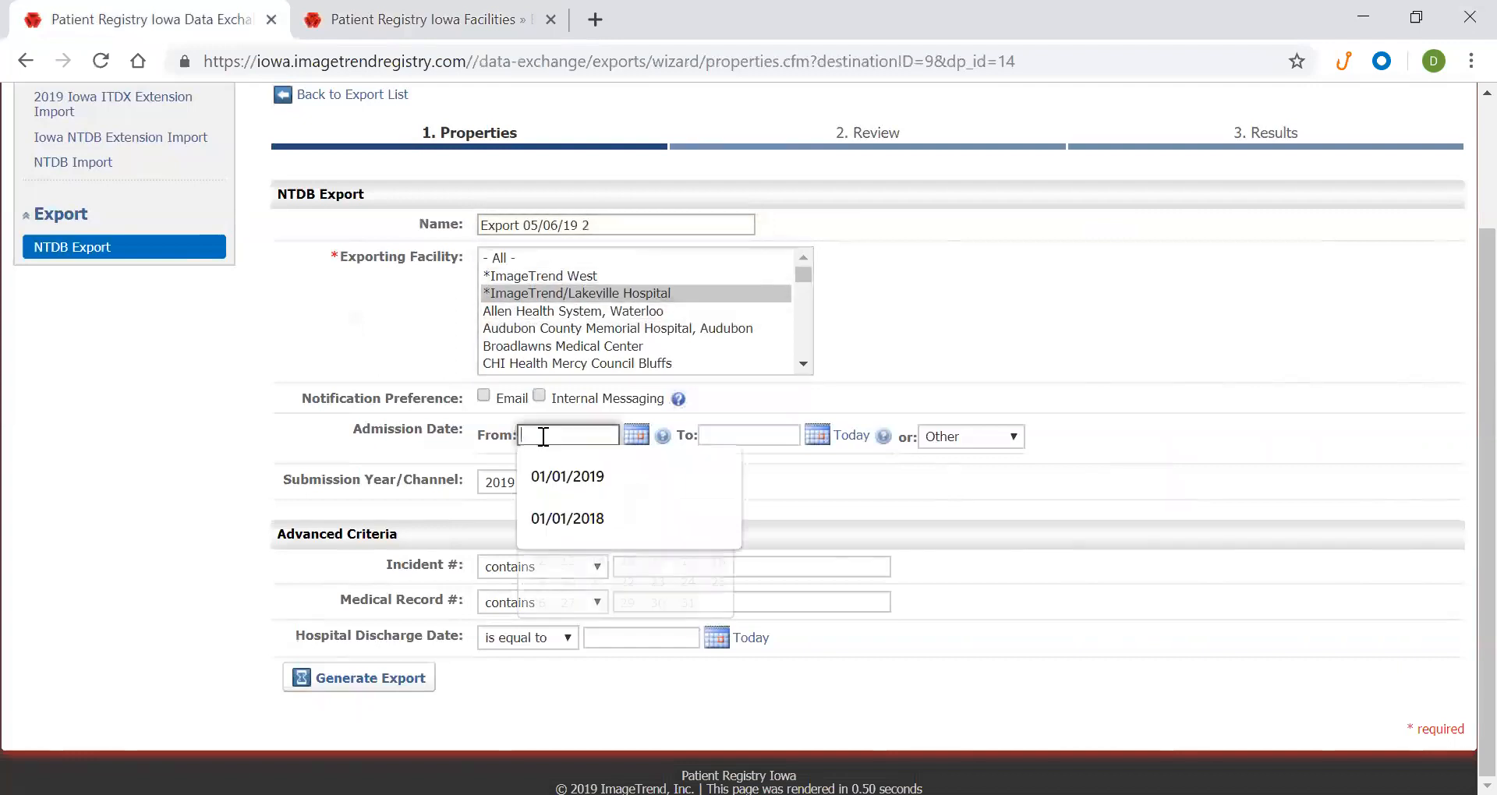
{"action": "left_click", "coordinate": [573, 518]}
{"action": "left_click", "coordinate": [712, 435]}
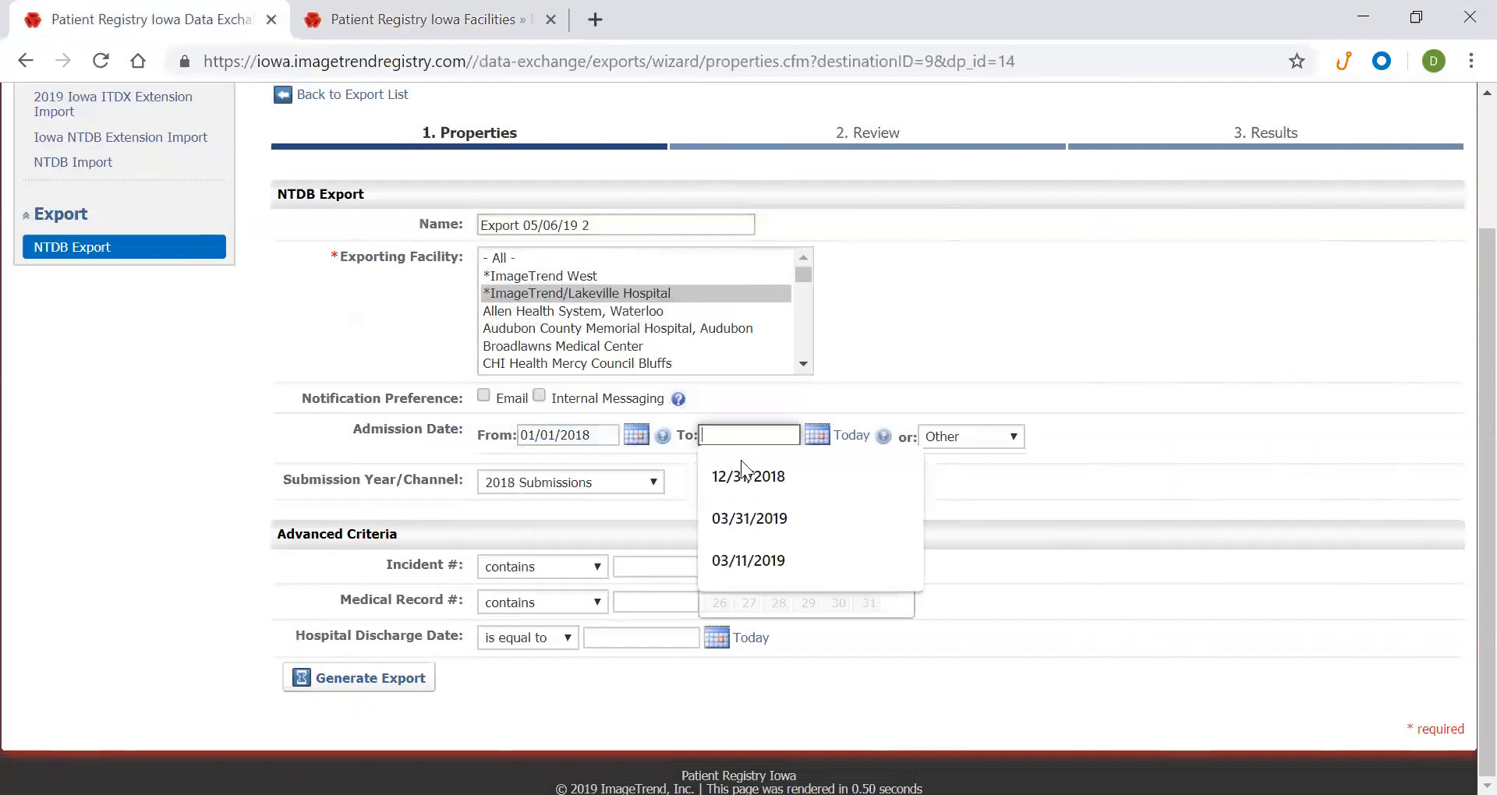
{"action": "left_click", "coordinate": [741, 476]}
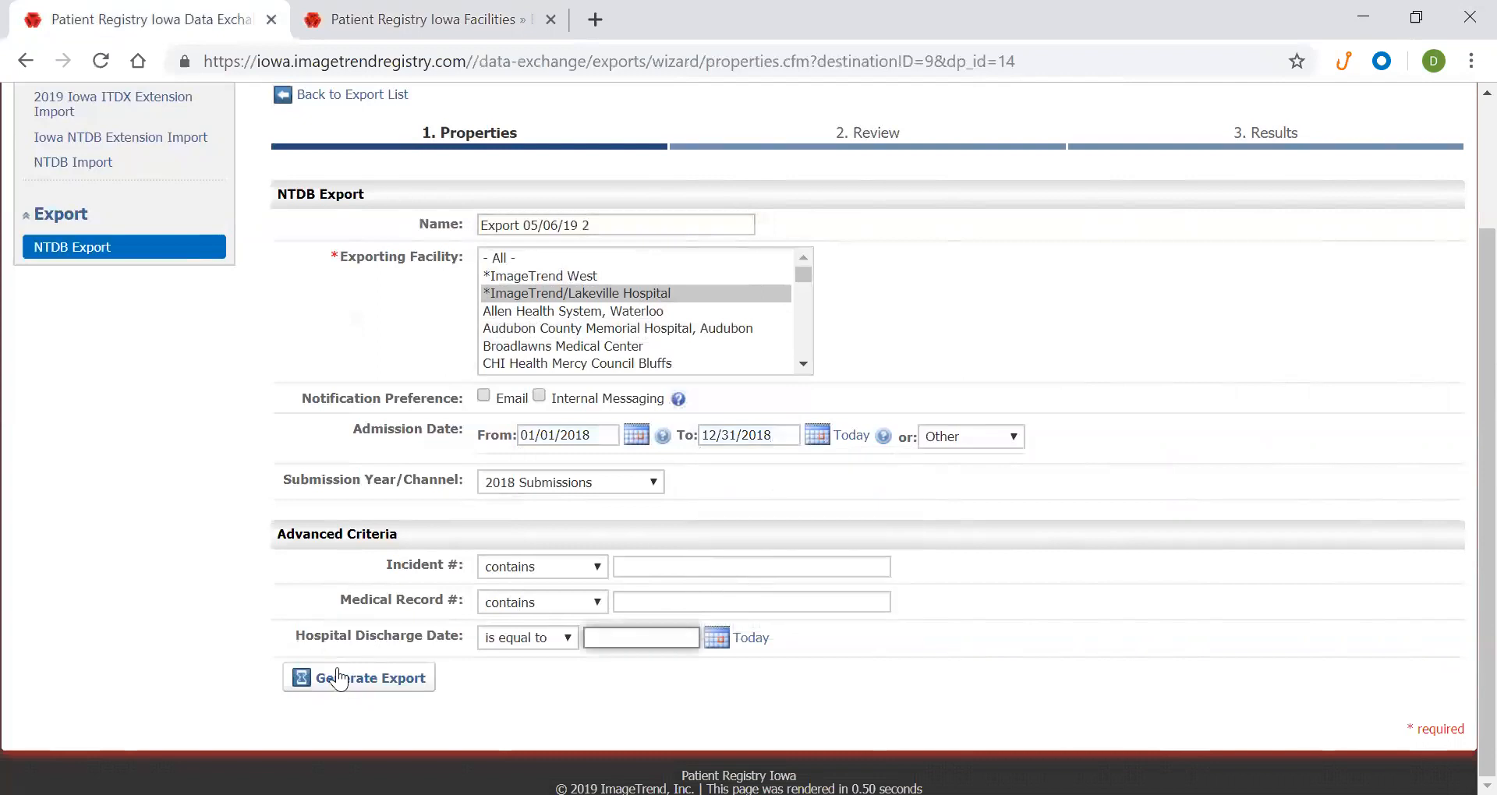
{"action": "left_click", "coordinate": [337, 679]}
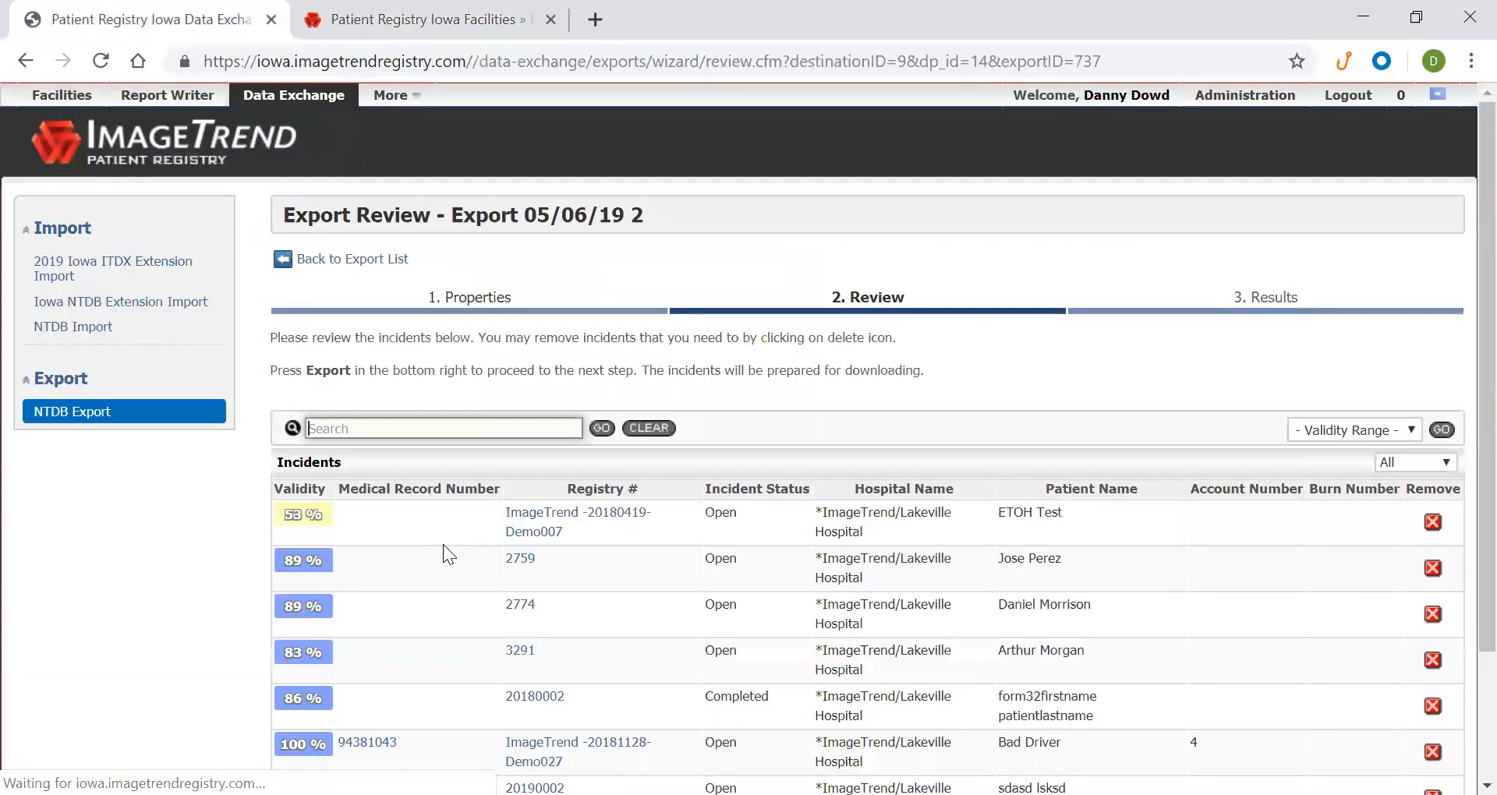
{"action": "scroll", "coordinate": [1323, 499], "scroll_direction": "down", "scroll_amount": 2}
{"action": "left_click", "coordinate": [1380, 732]}
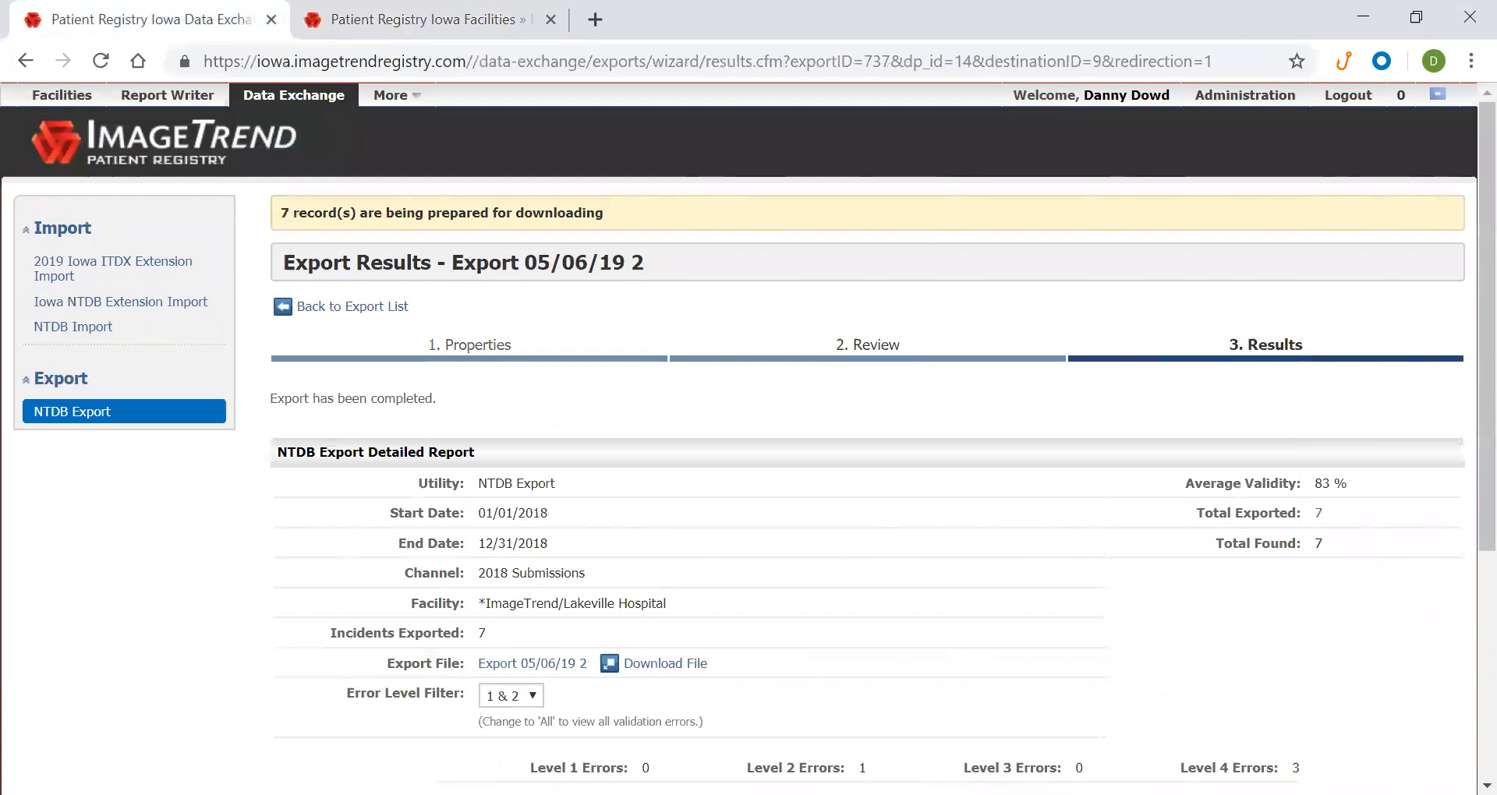
{"action": "scroll", "coordinate": [624, 335], "scroll_direction": "down", "scroll_amount": 5}
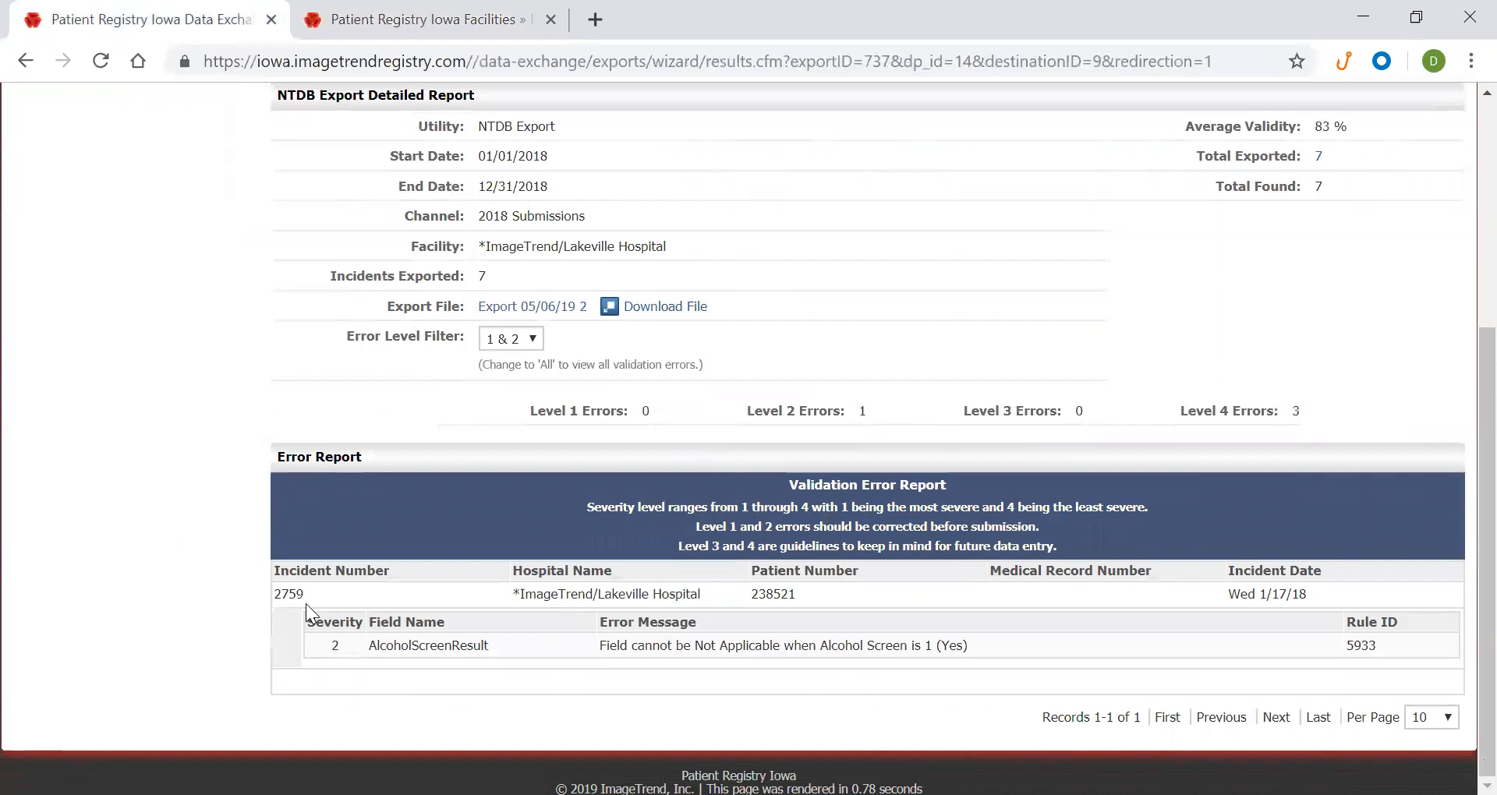
{"action": "left_click_drag", "start_coordinate": [276, 591], "coordinate": [1023, 644]}
{"action": "left_click", "coordinate": [999, 633]}
{"action": "double_click", "coordinate": [285, 595]}
{"action": "left_click", "coordinate": [227, 611]}
{"action": "scroll", "coordinate": [226, 609], "scroll_direction": "up", "scroll_amount": 4}
{"action": "scroll", "coordinate": [227, 610], "scroll_direction": "down", "scroll_amount": 4}
{"action": "left_click_drag", "start_coordinate": [281, 590], "coordinate": [1044, 644]}
Download the Export 05/06/19 2 XML file and open the downloaded file's options
{"action": "left_click", "coordinate": [847, 606]}
{"action": "left_click", "coordinate": [669, 312]}
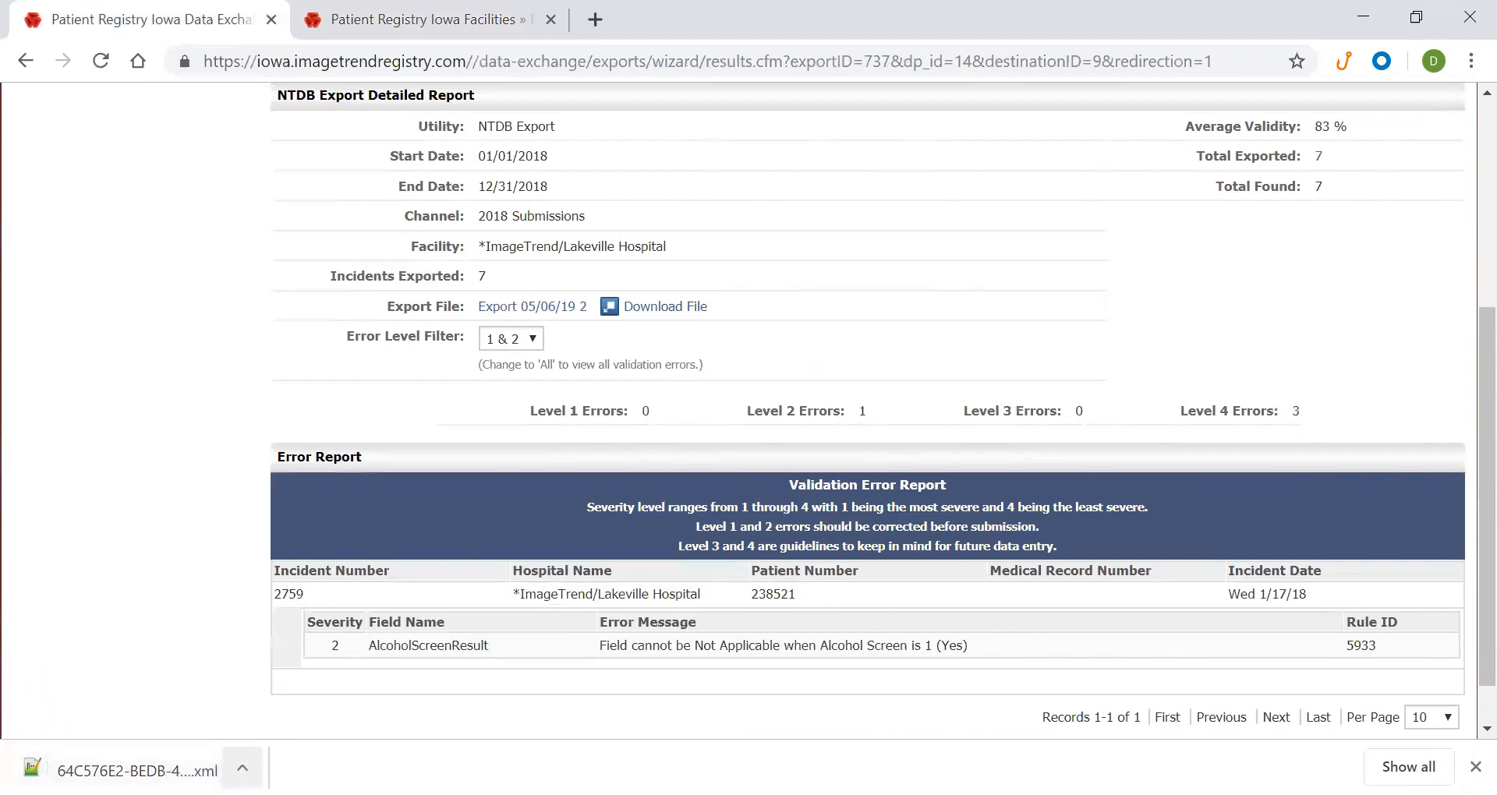
{"action": "left_click", "coordinate": [243, 768]}
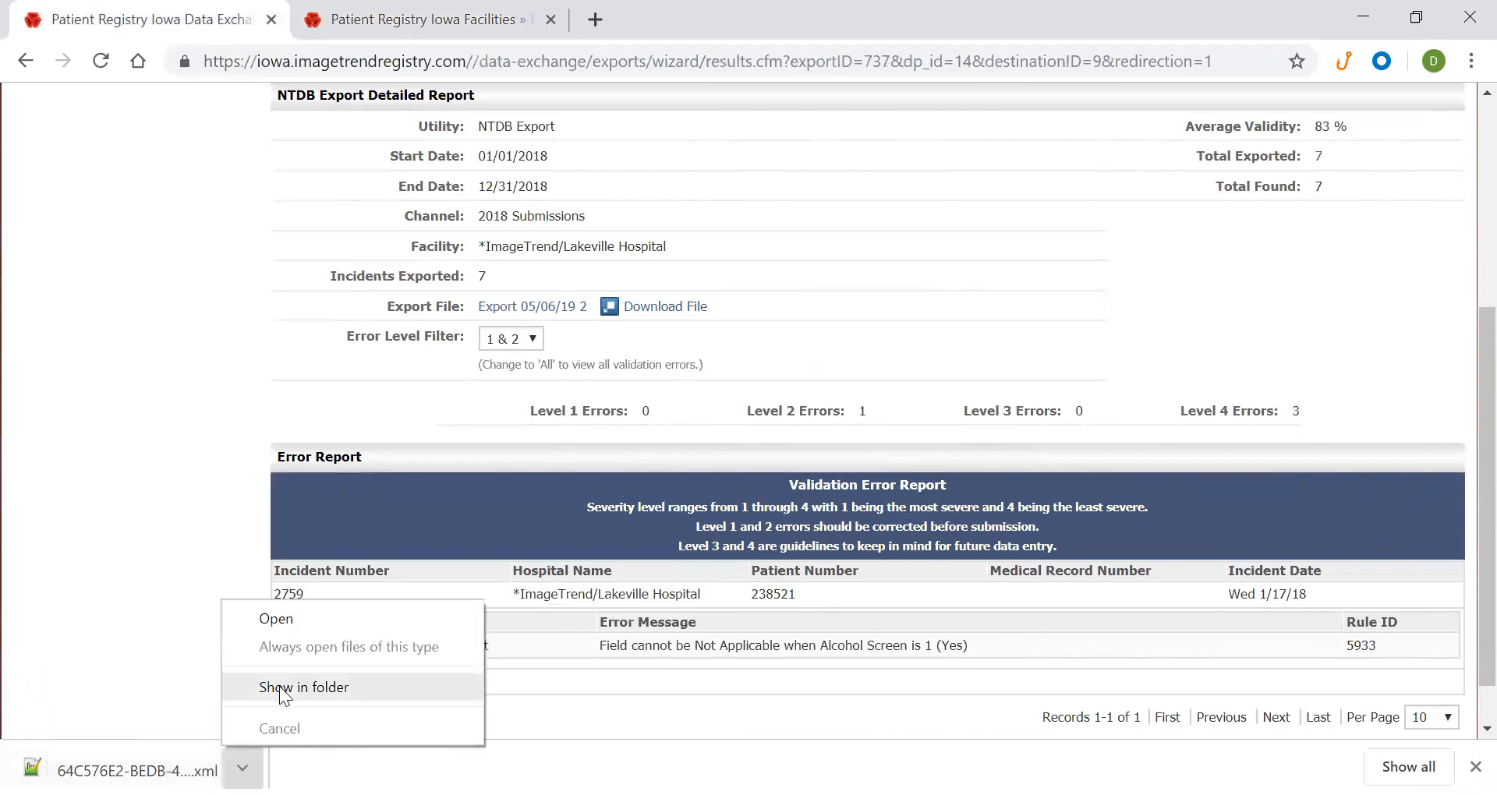
{"action": "left_click", "coordinate": [215, 583]}
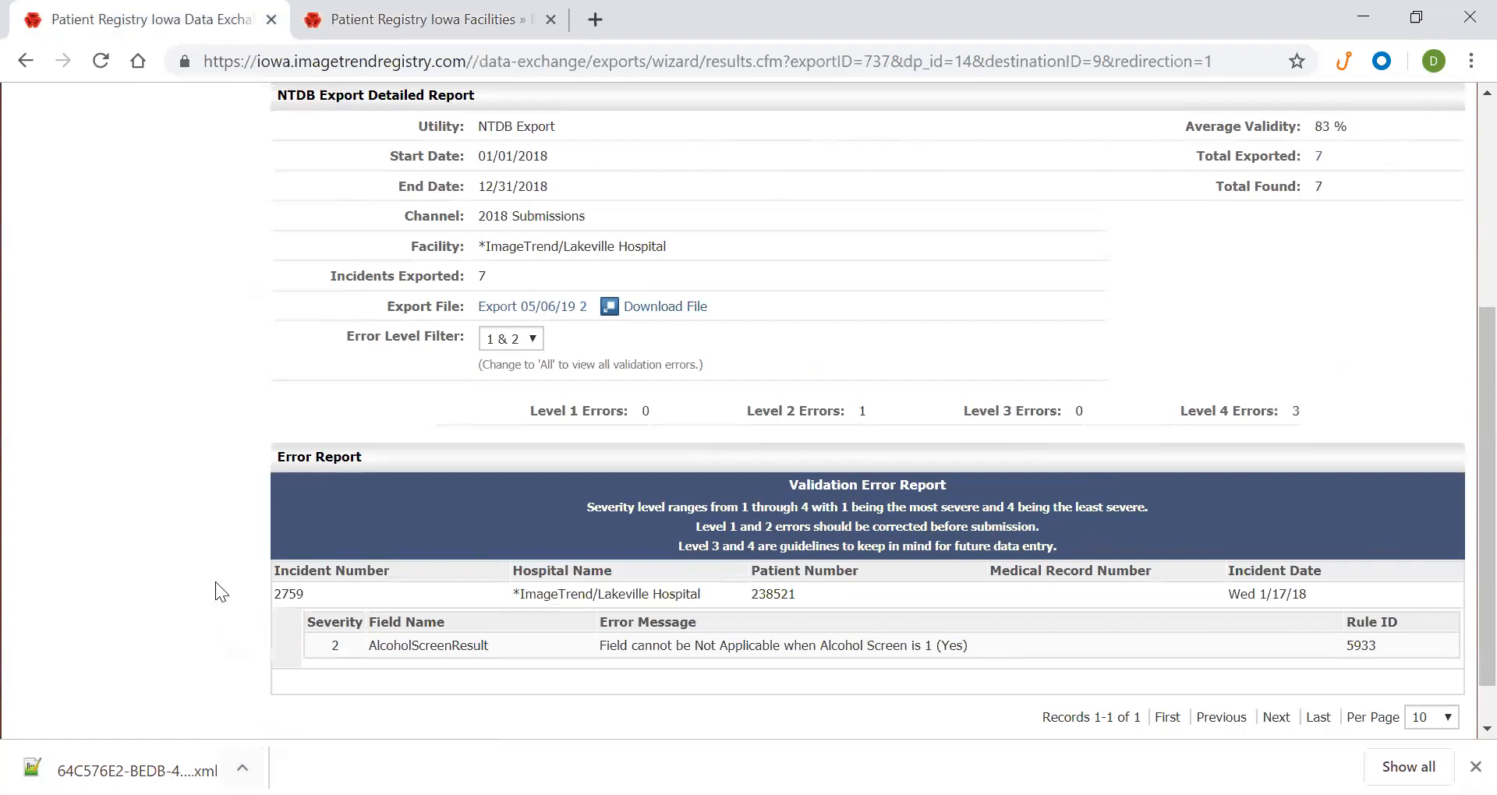